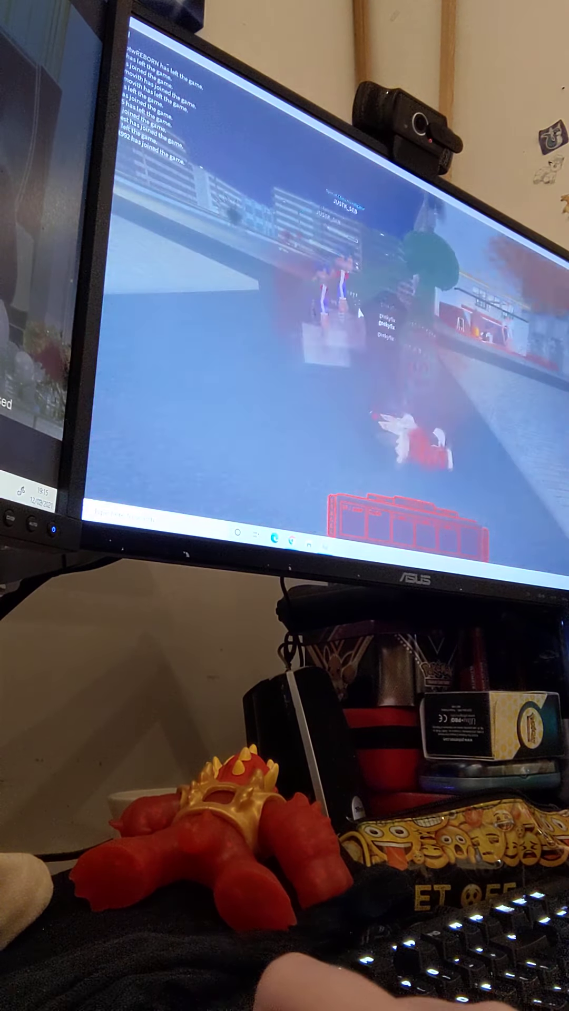
- In Ro-Ghoul, run down the hallway and attack the pink-haired opponent
left_click_drag(360, 315, 447, 338)
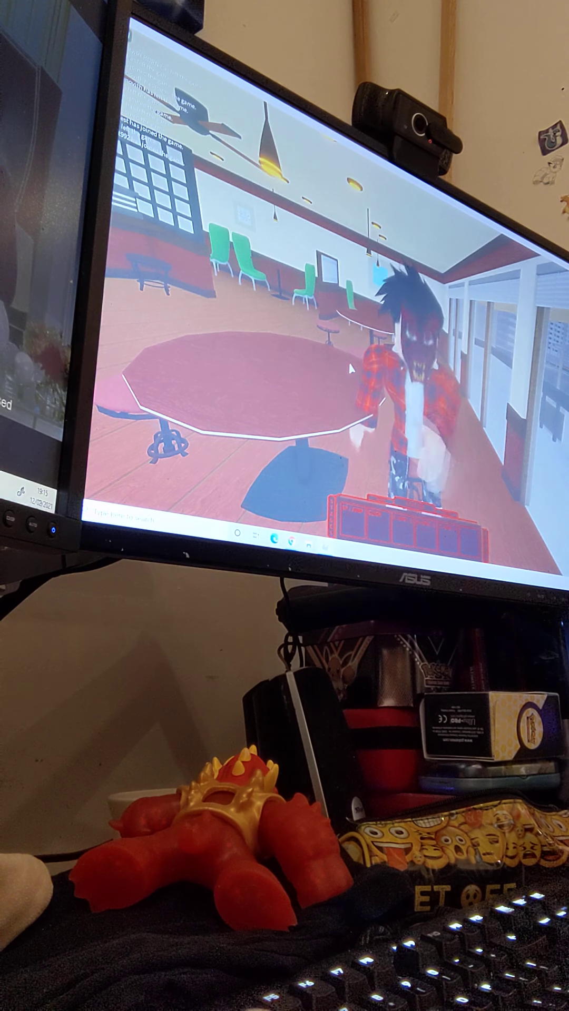
key("w")
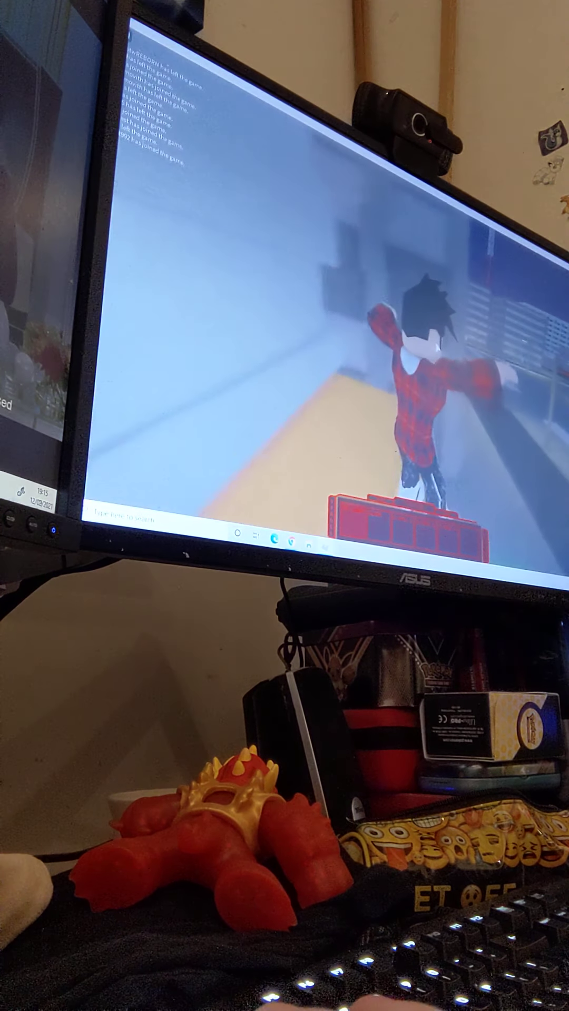
key("w")
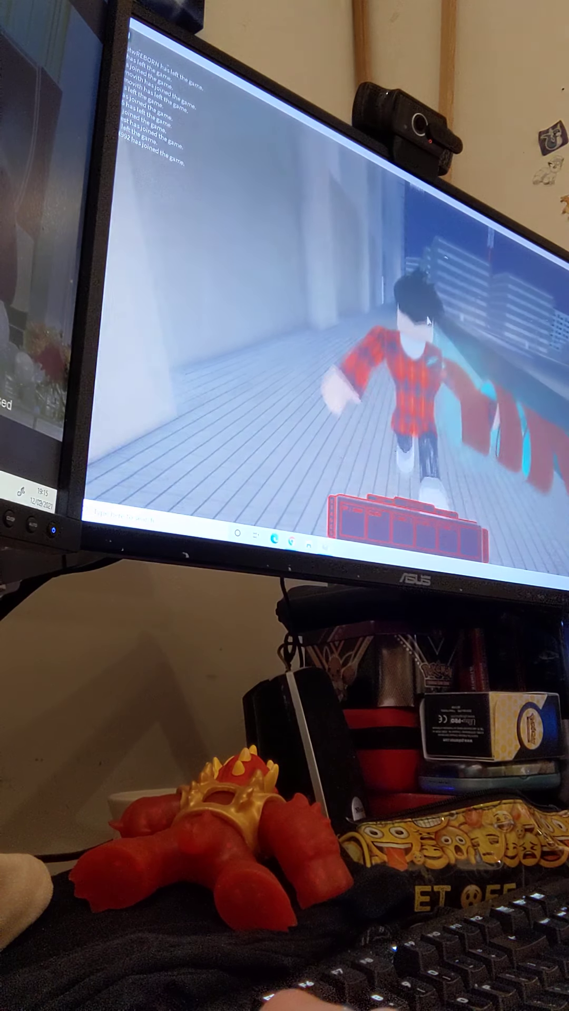
key("w")
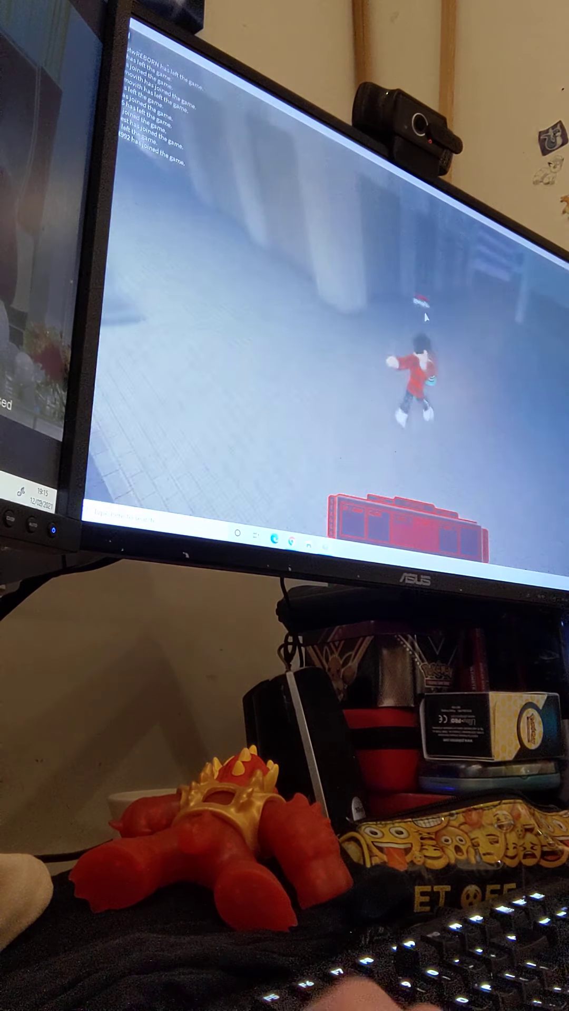
key("w")
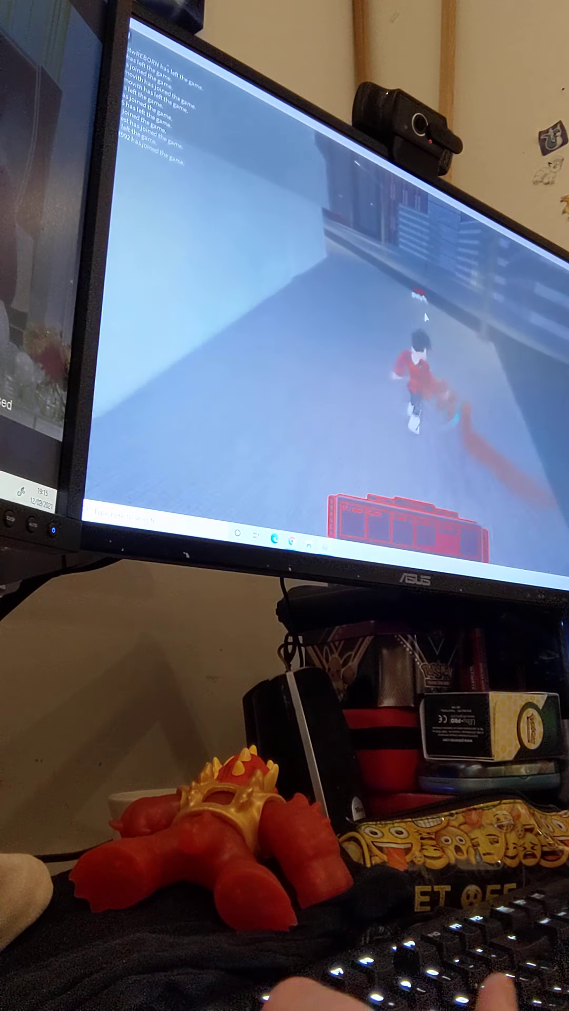
key("w")
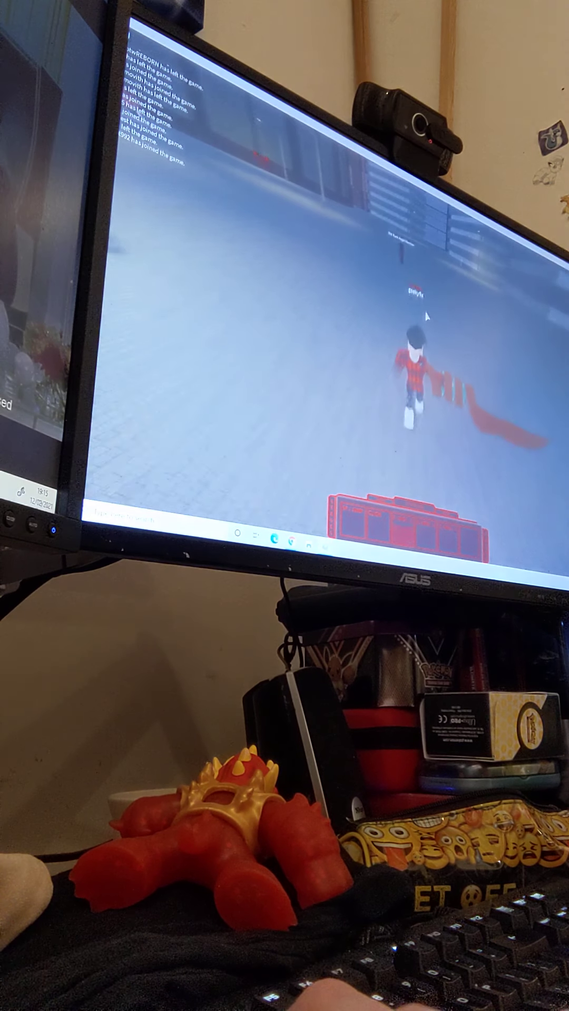
key("w")
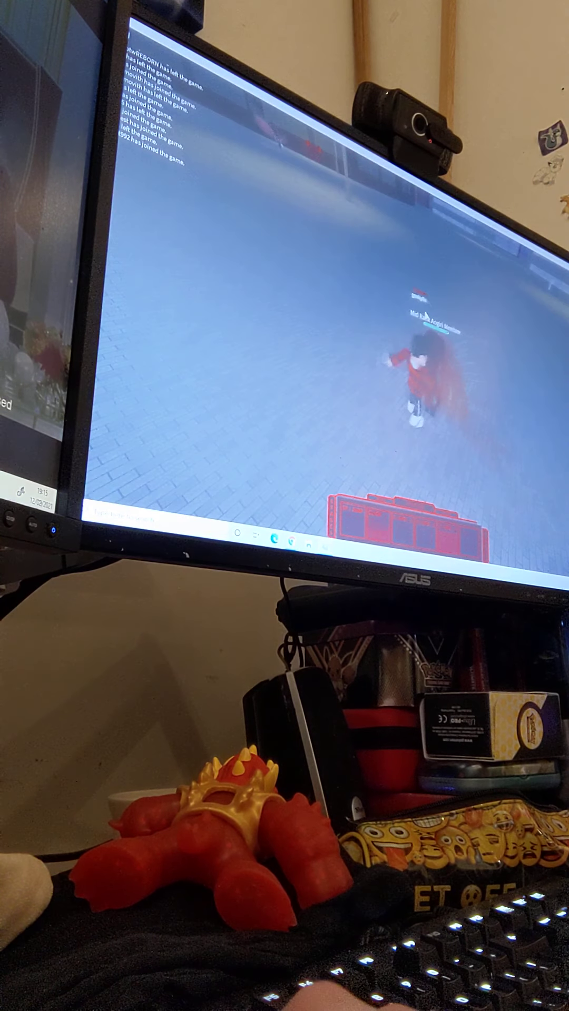
key("w")
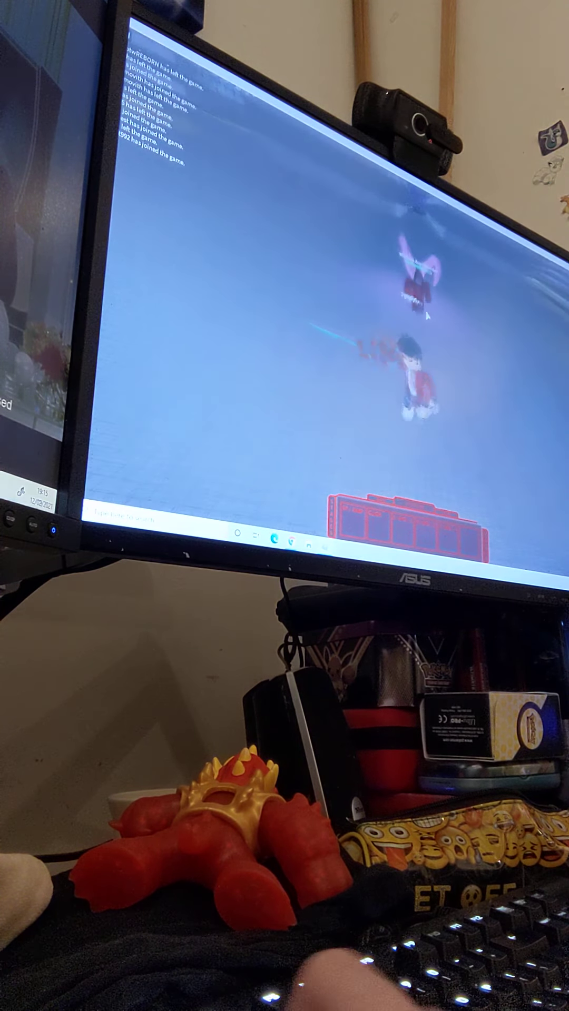
key("w")
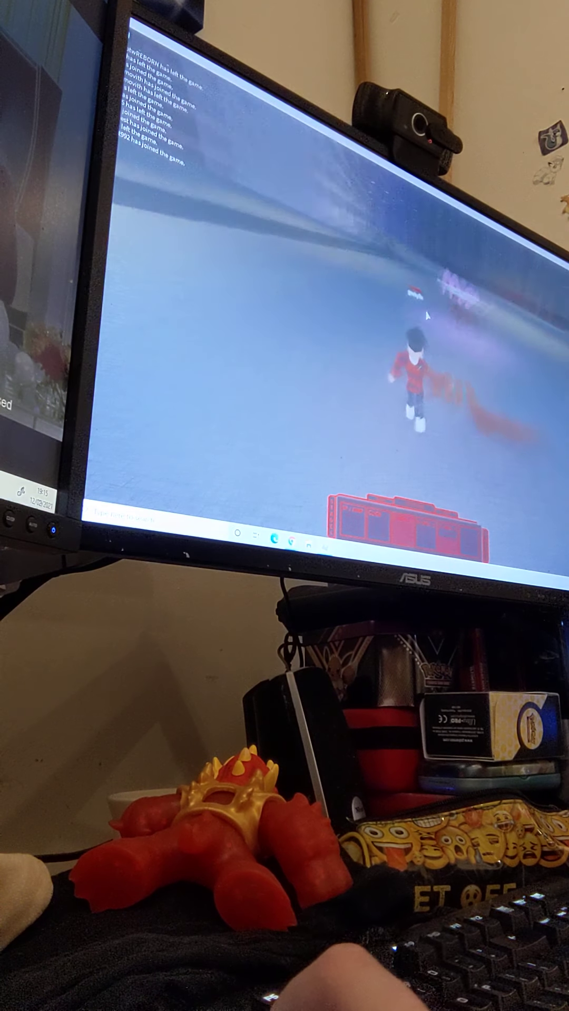
key("w")
left_click(411, 372)
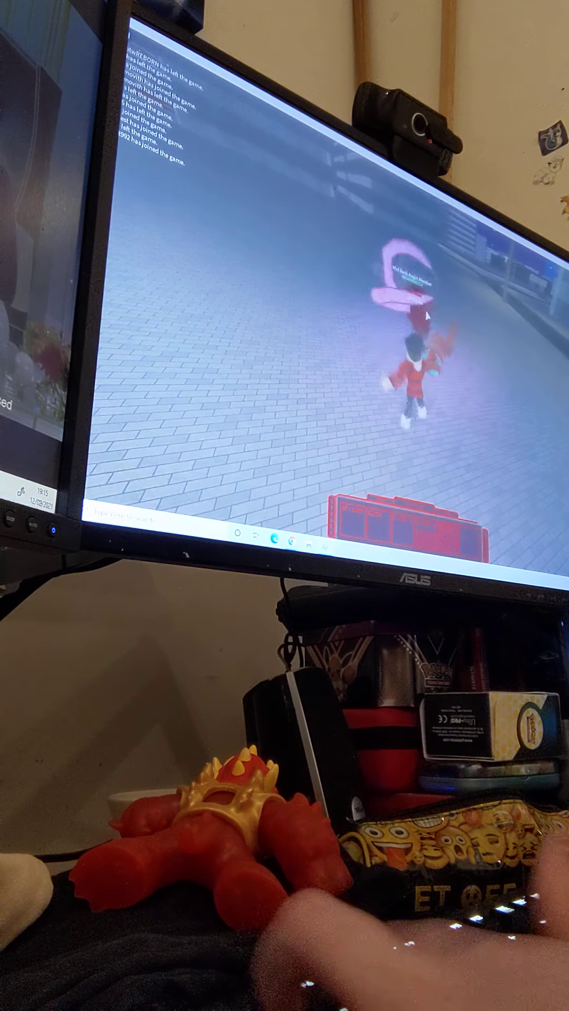
key("w")
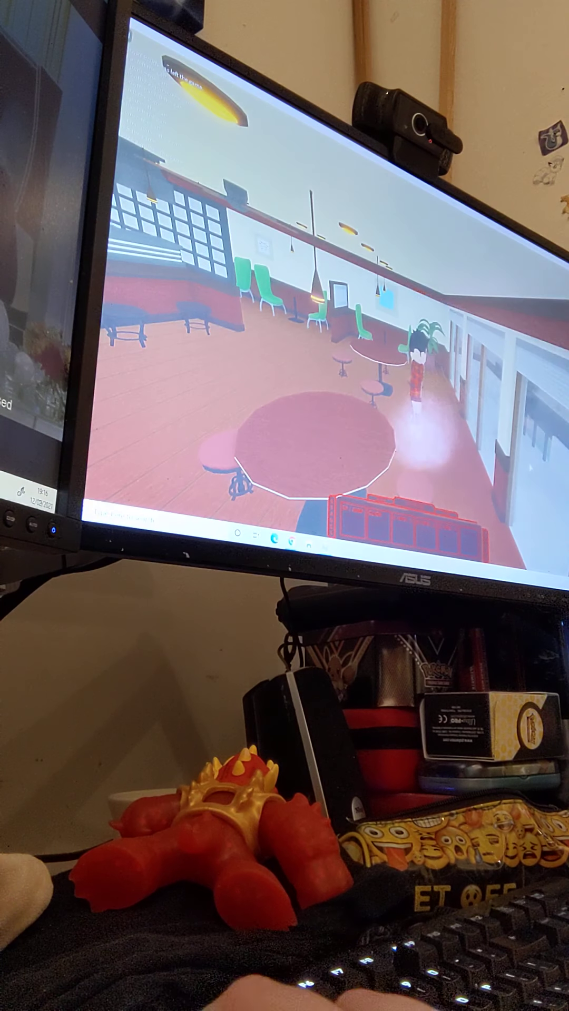
- Circle the camera around the respawned character and use a slashing attack
left_click_drag(356, 316, 238, 316)
left_click_drag(356, 316, 237, 316)
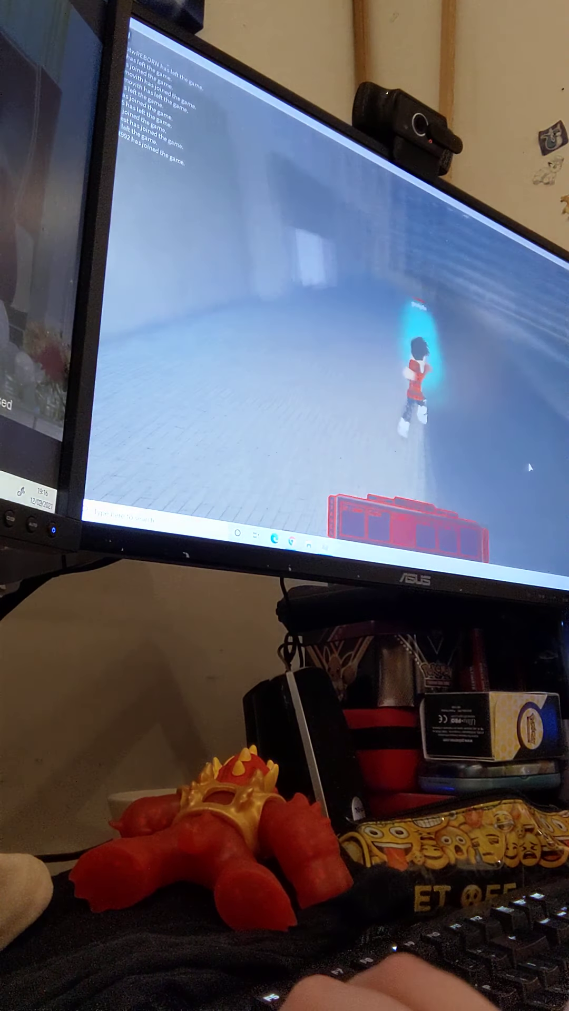
left_click_drag(356, 316, 238, 316)
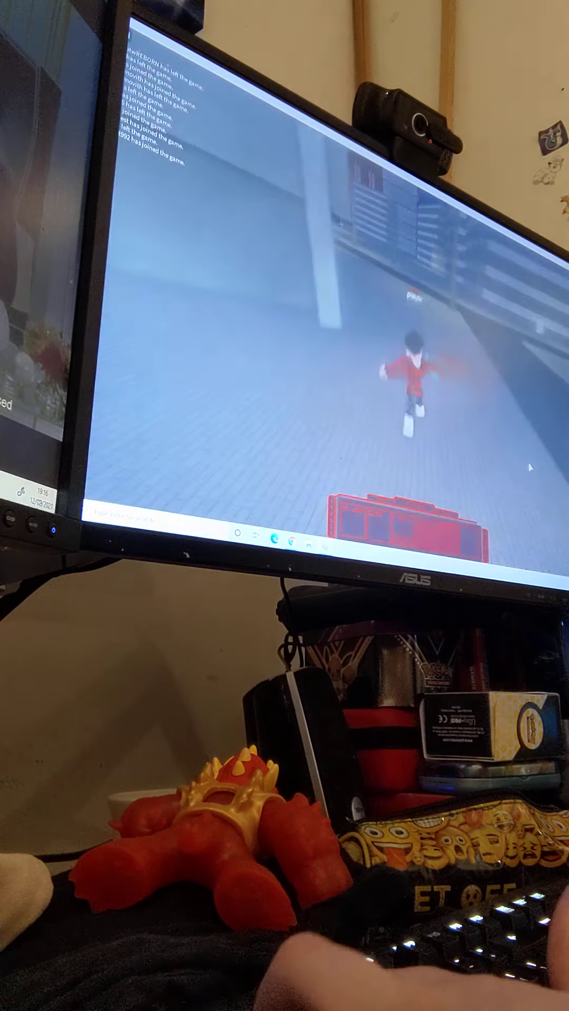
left_click_drag(356, 317, 237, 316)
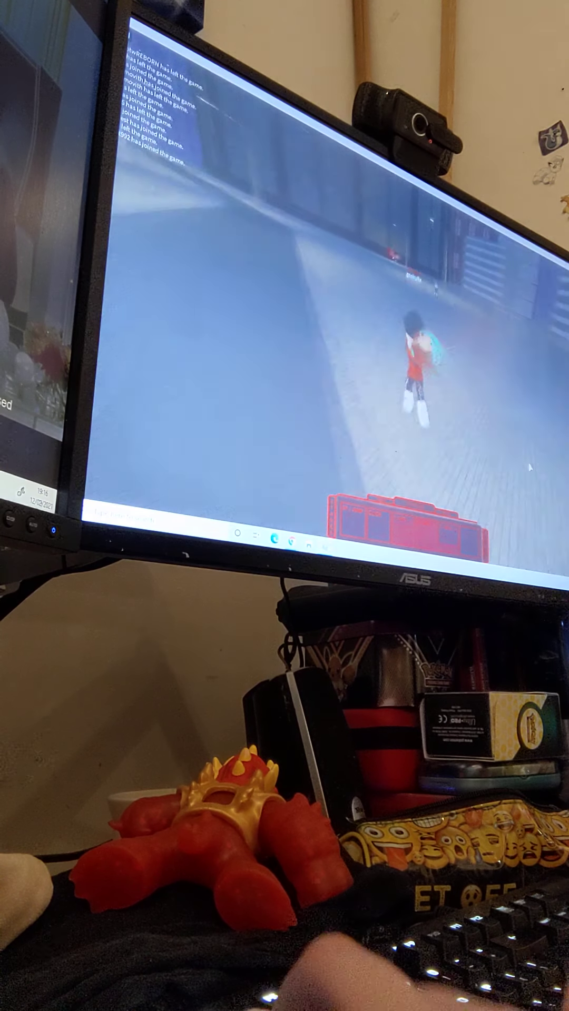
left_click_drag(356, 316, 277, 317)
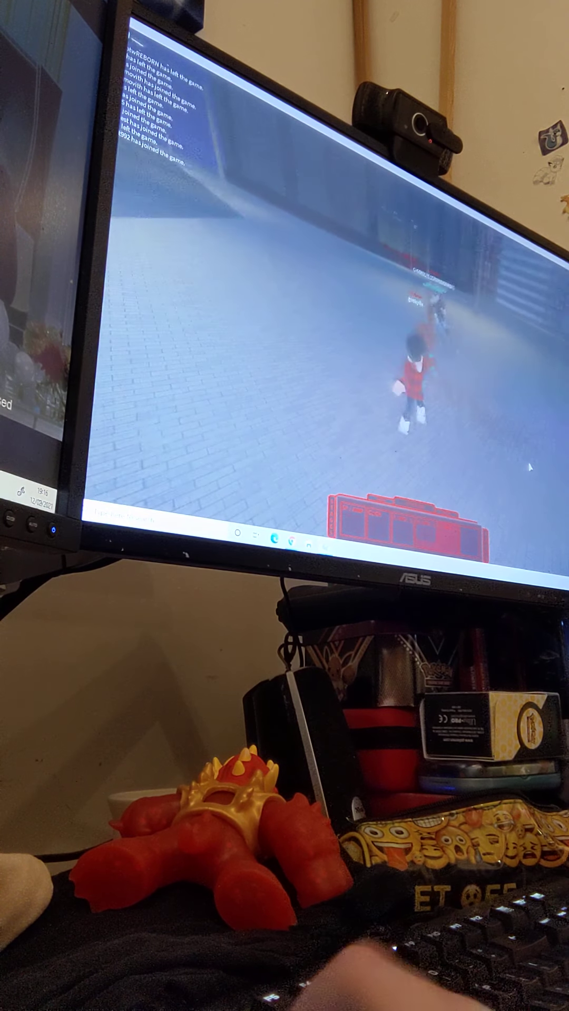
left_click_drag(355, 316, 277, 316)
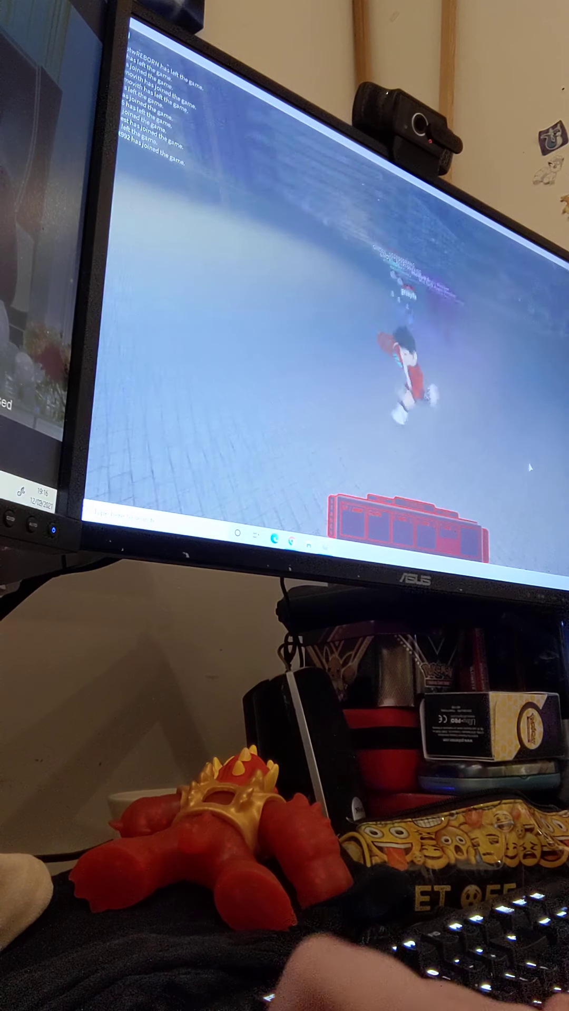
left_click_drag(356, 317, 260, 317)
left_click_drag(356, 316, 277, 316)
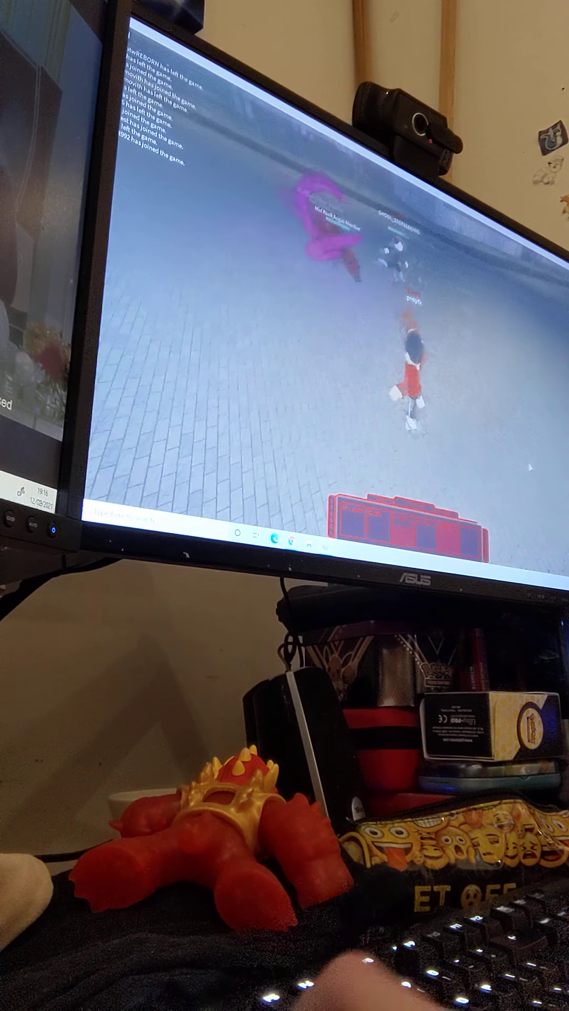
left_click_drag(356, 317, 278, 316)
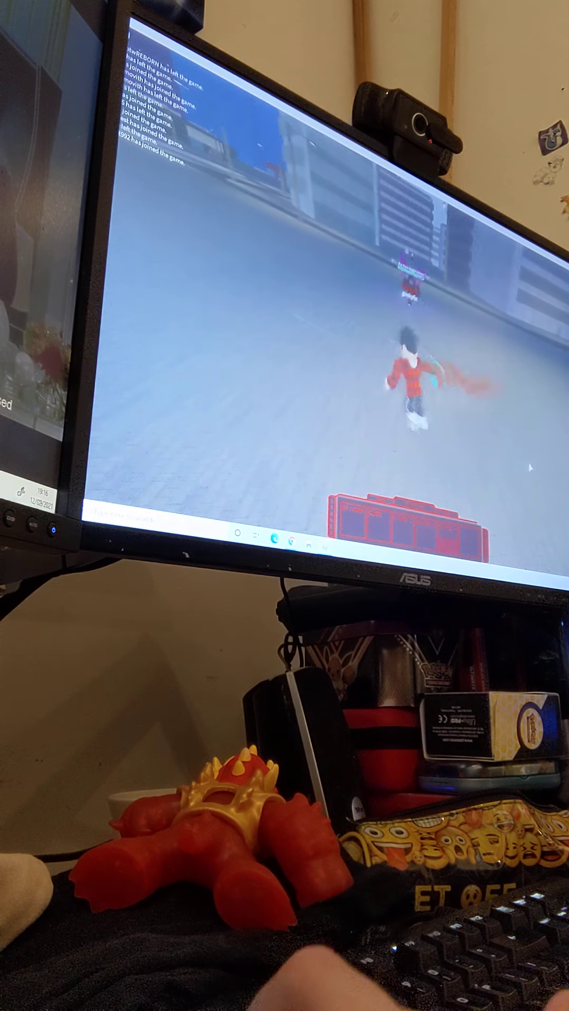
left_click_drag(356, 316, 277, 316)
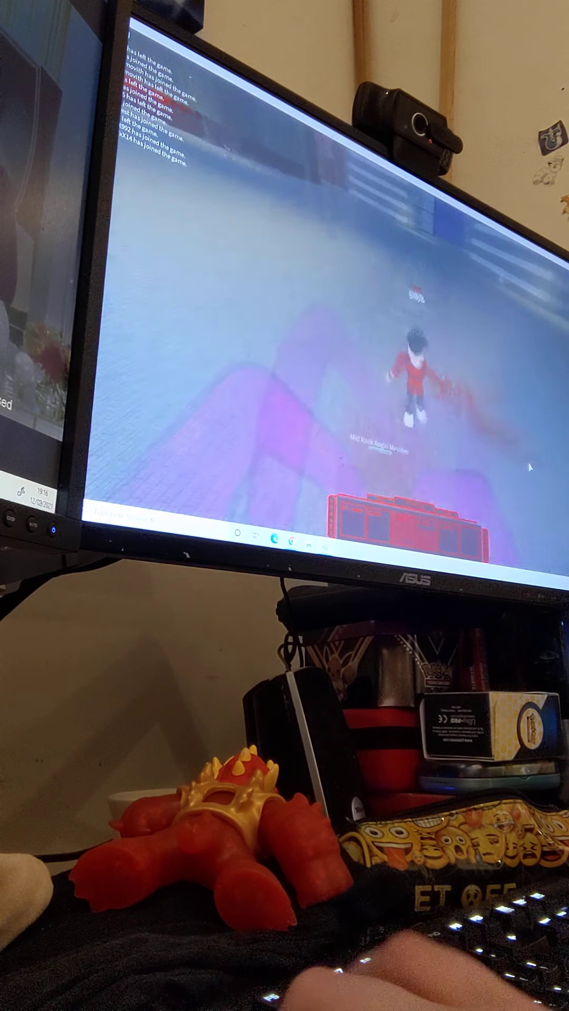
key("Right")
left_click_drag(356, 316, 277, 316)
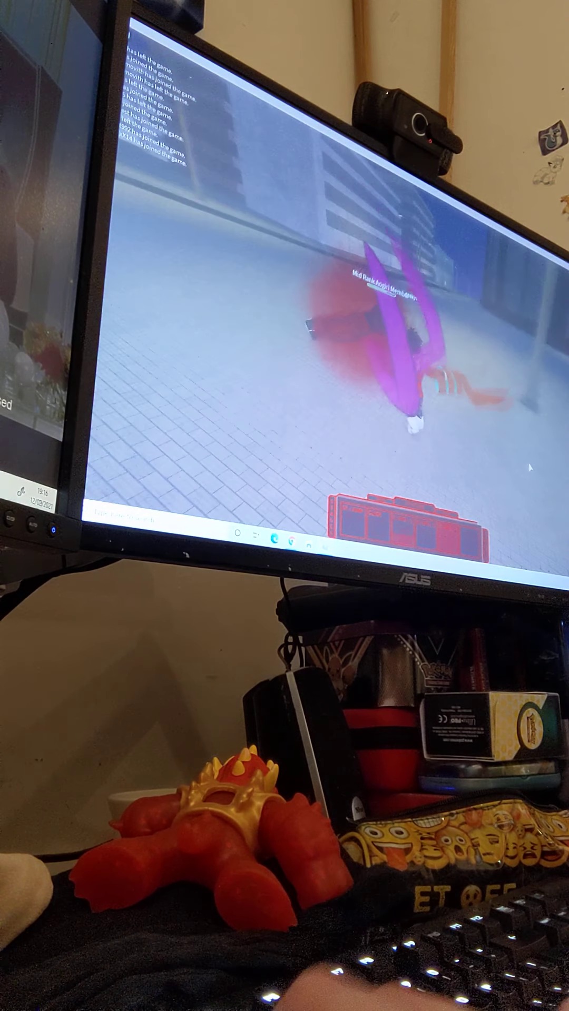
left_click_drag(356, 316, 277, 316)
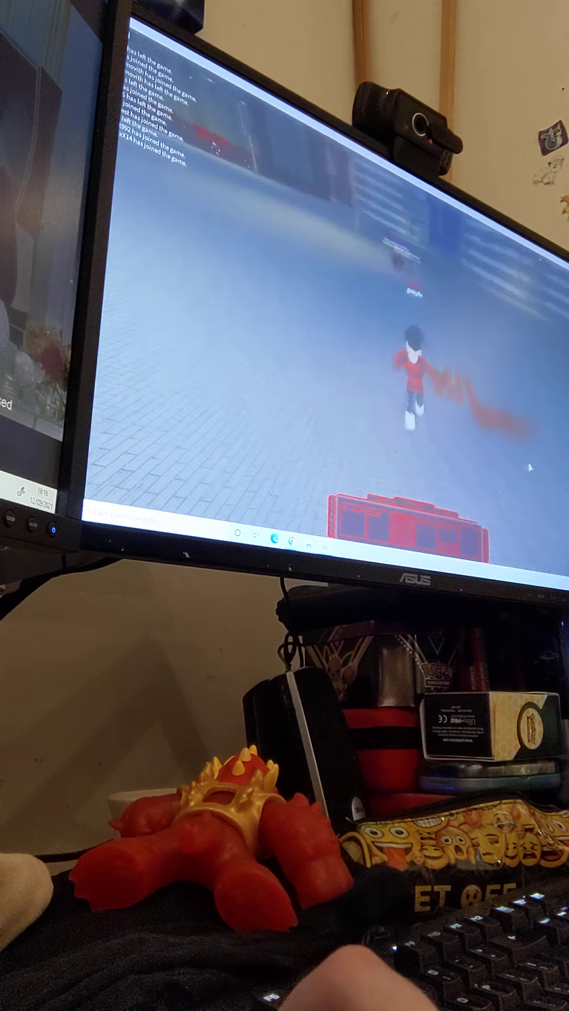
left_click_drag(356, 317, 277, 317)
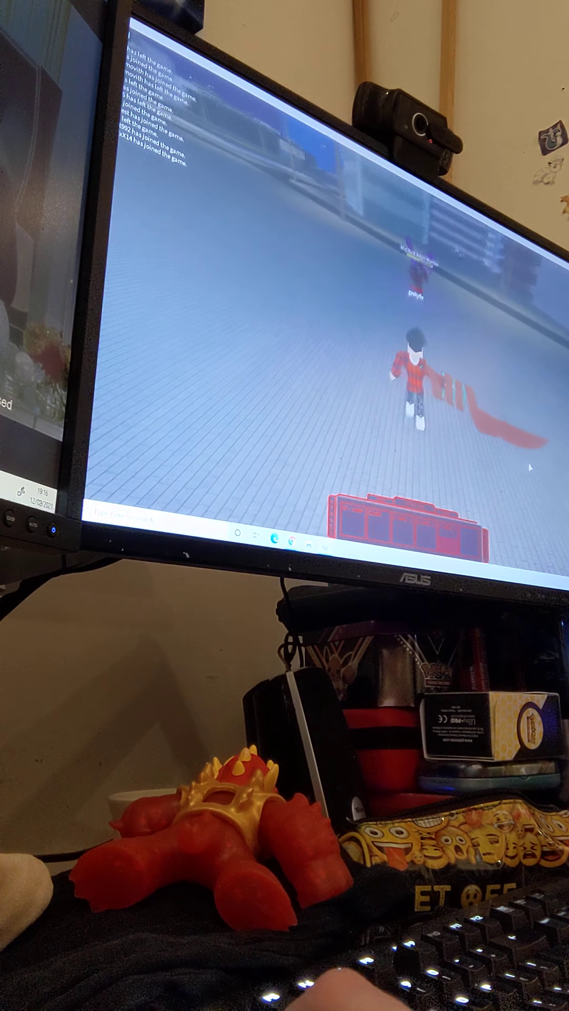
key("w")
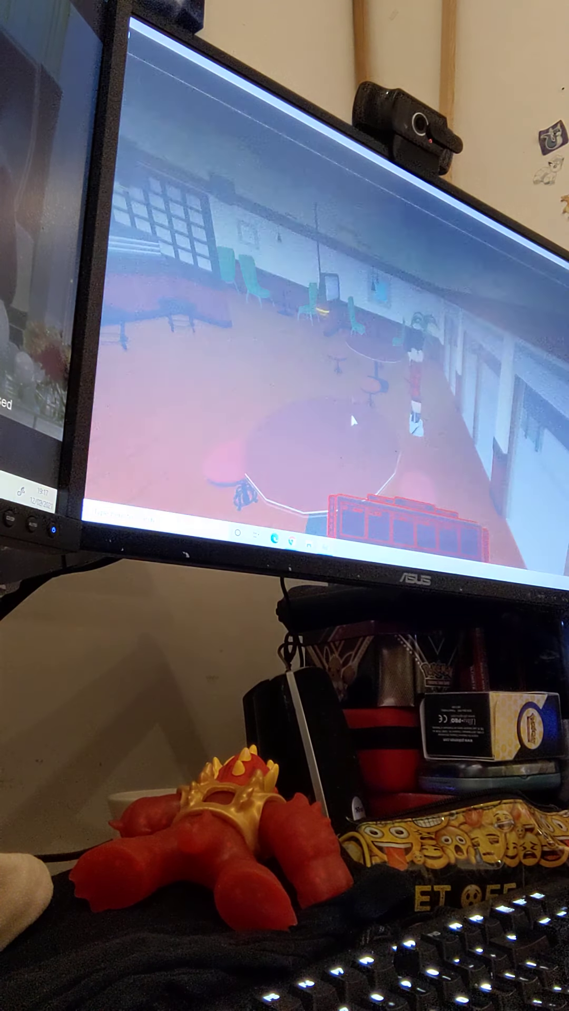
- Run along the walkway and through the purple effect into the blue area
key("w")
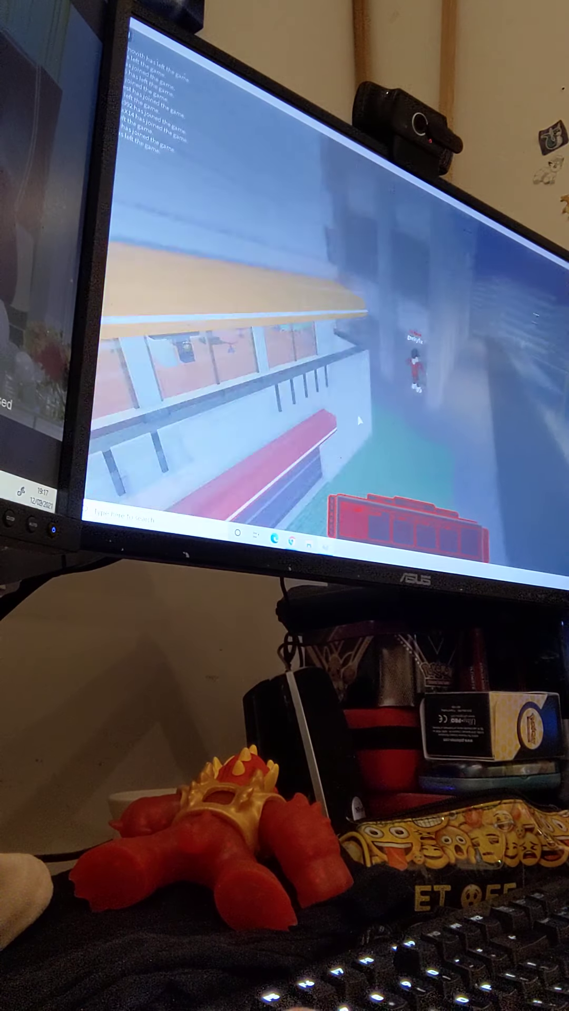
key("w")
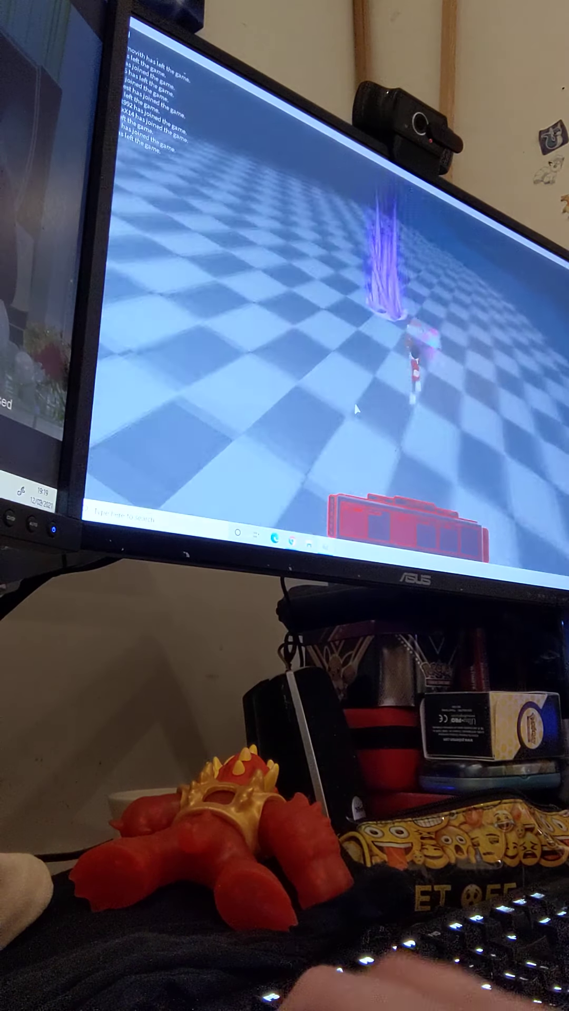
key("w")
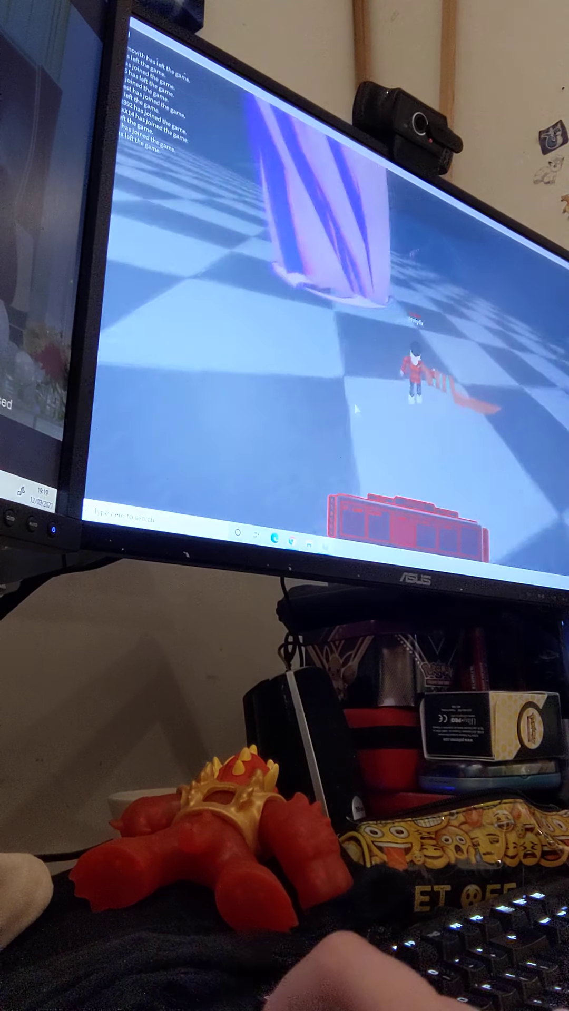
key("w")
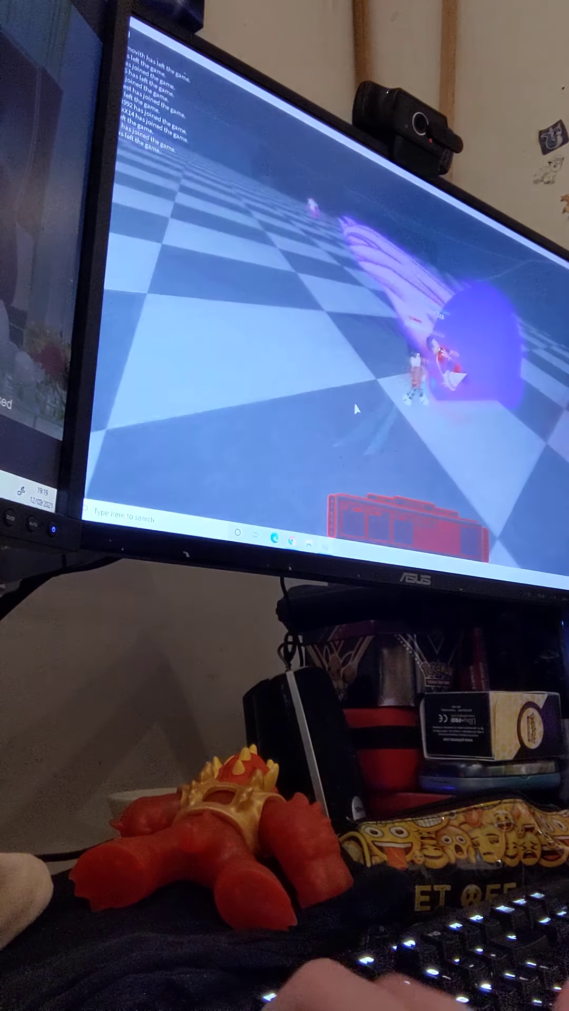
key("w")
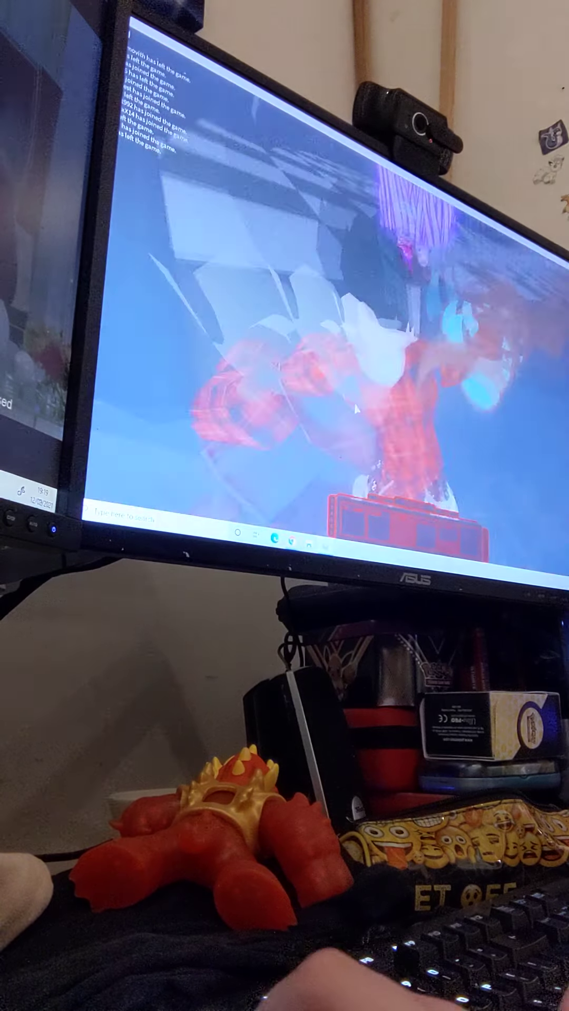
key("w")
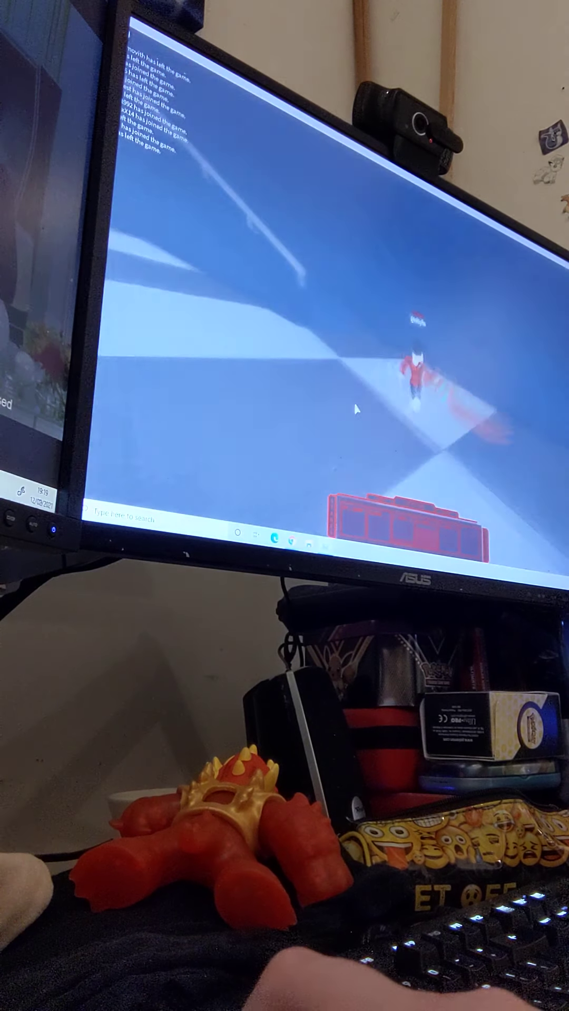
key("w")
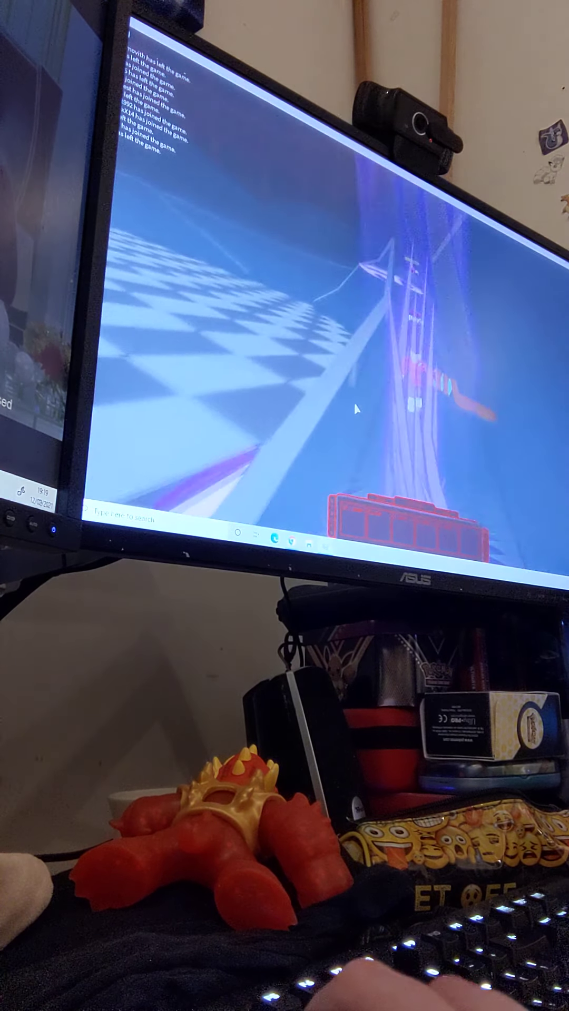
key("w")
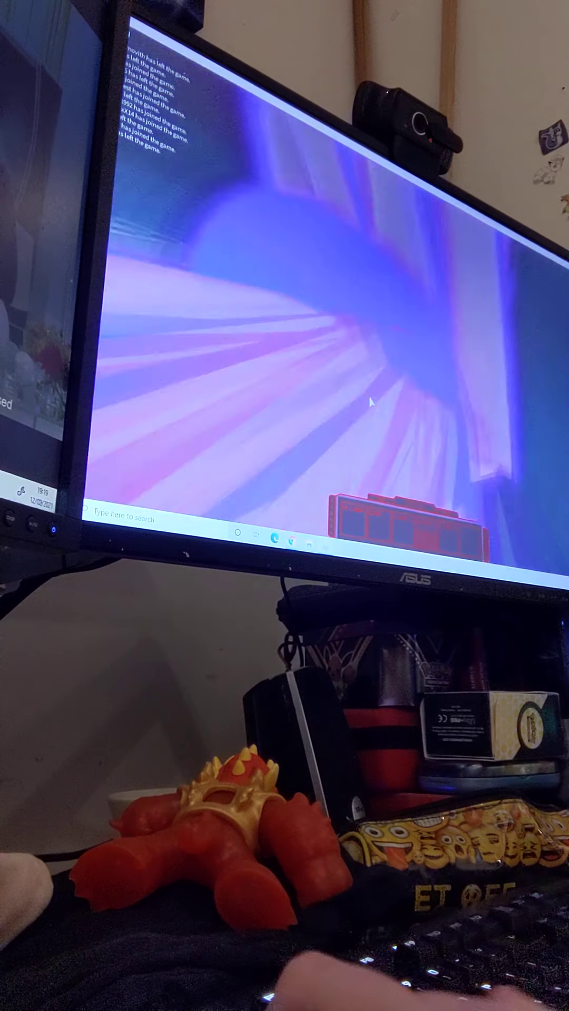
key("w")
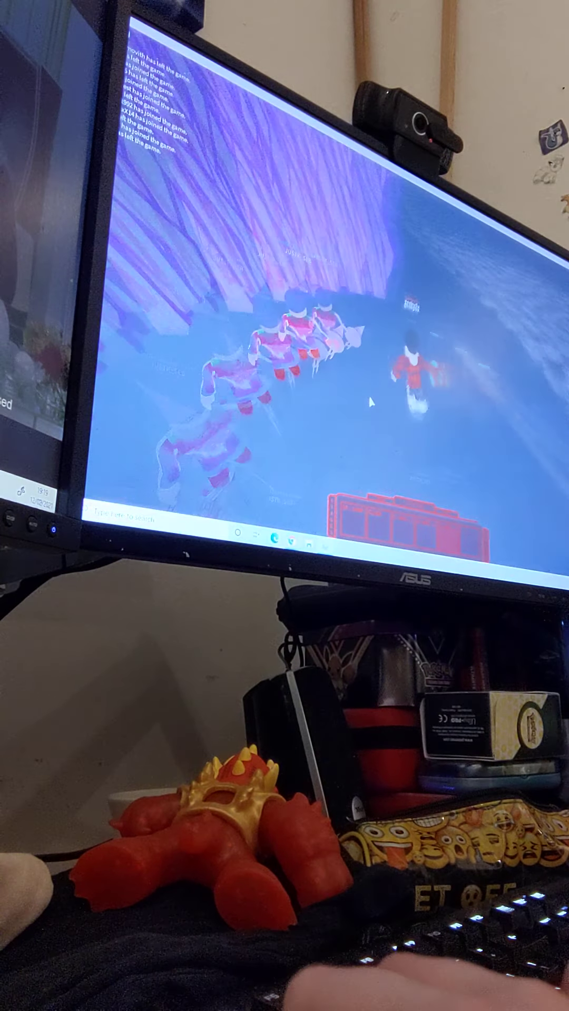
key("w")
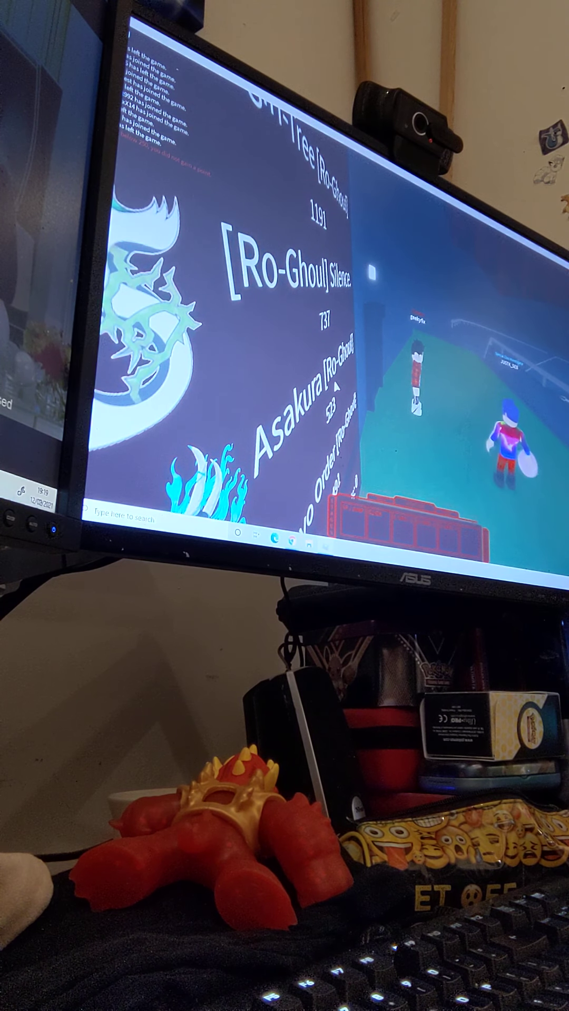
- Keep running across the checkered floor during the fight, with the leaderboard hidden
key("w")
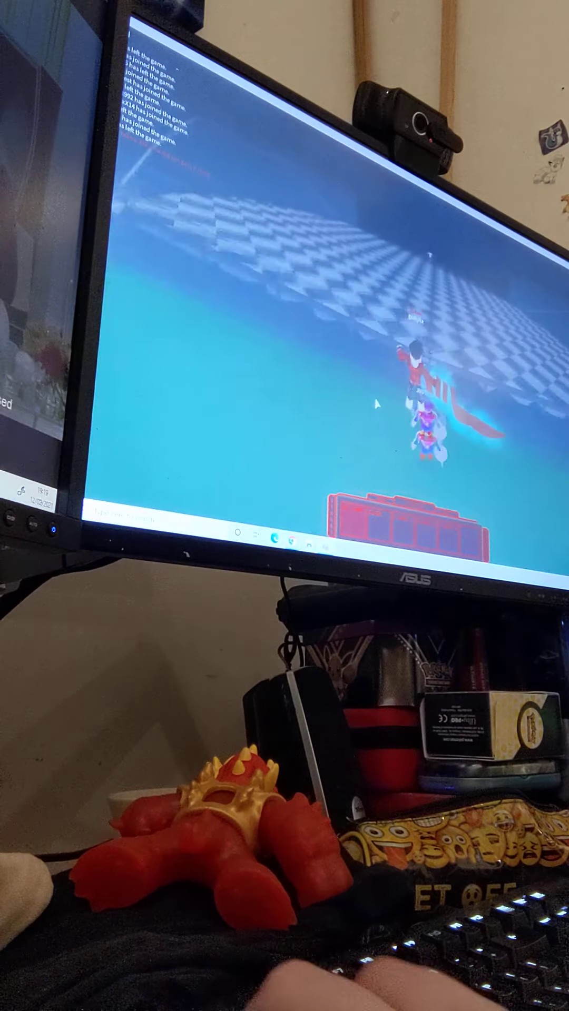
key("w")
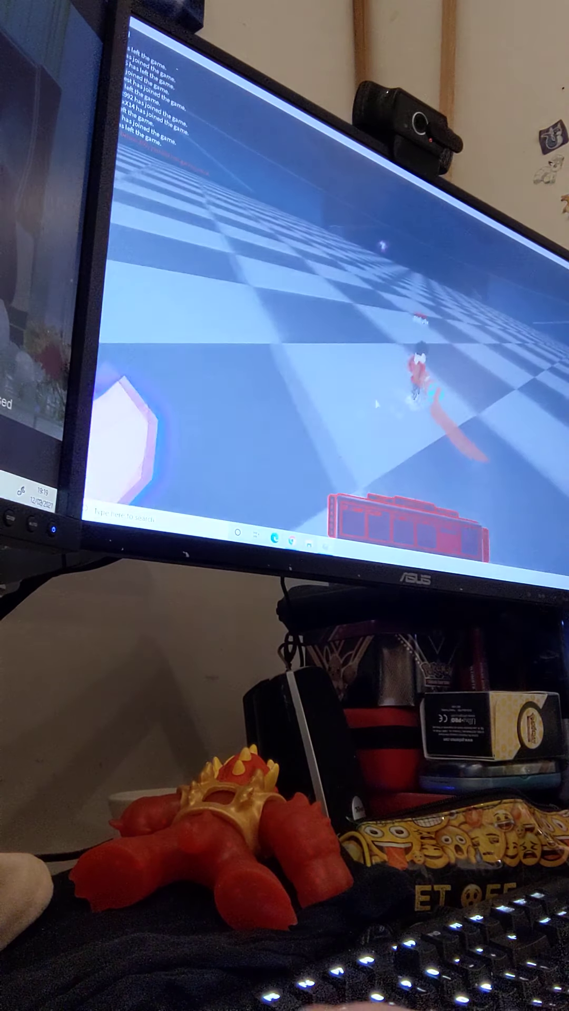
key("w")
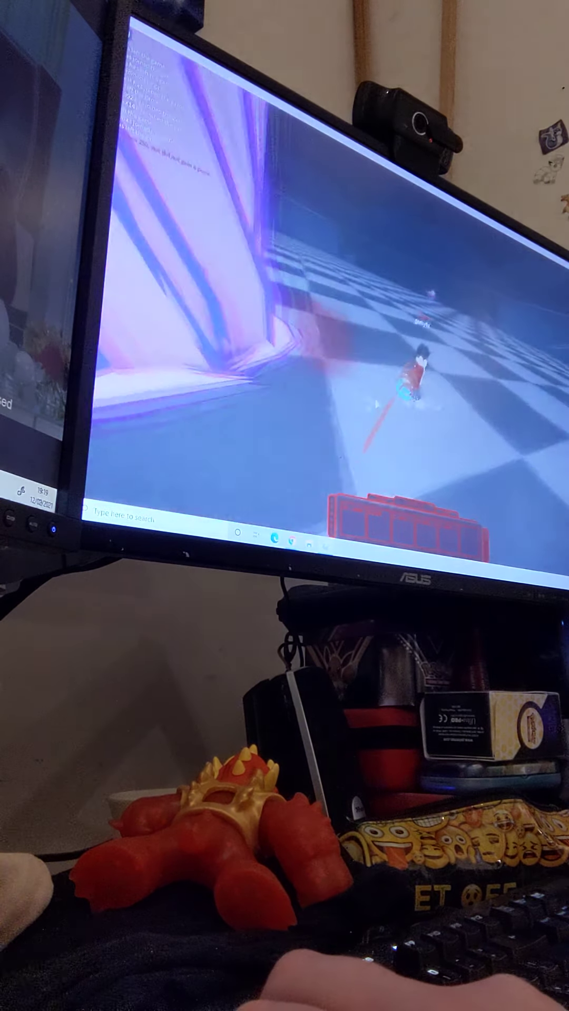
key("w")
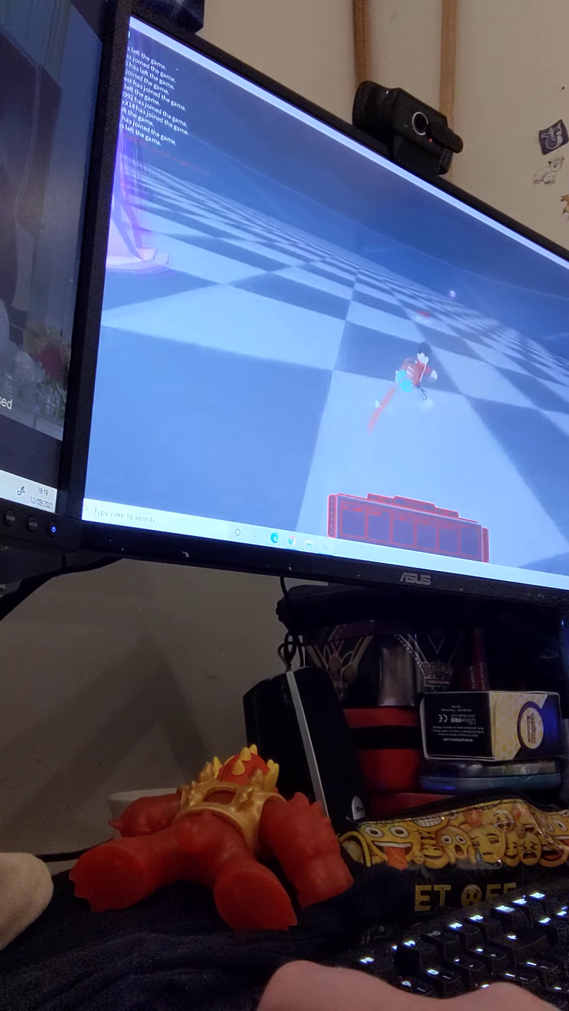
key("w")
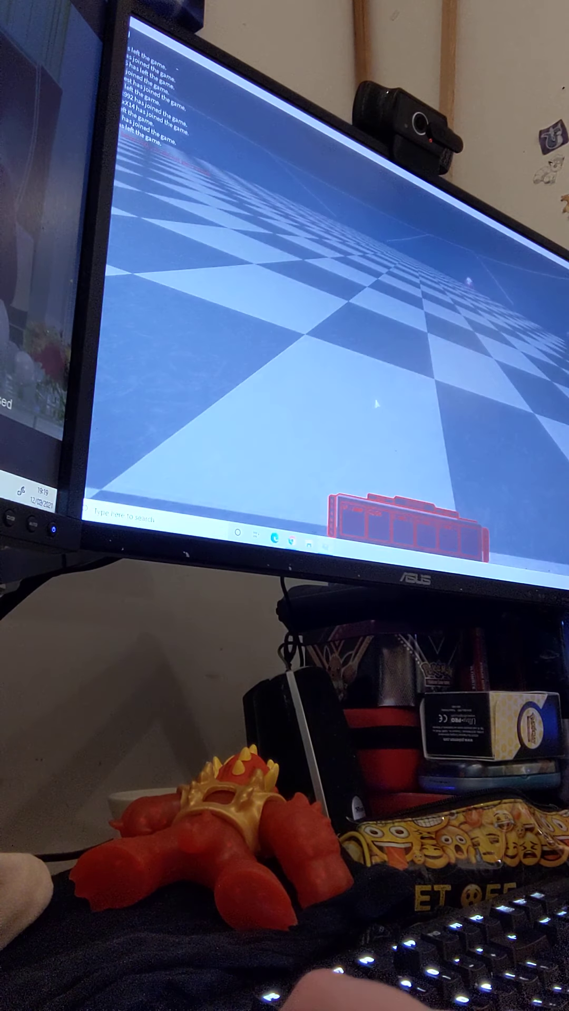
key("w")
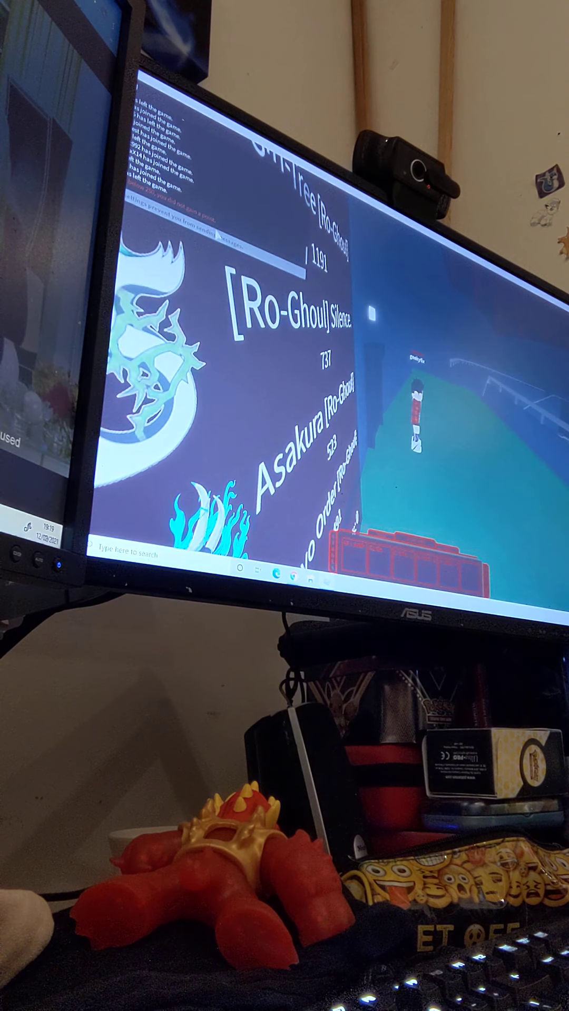
key("Tab")
key("w")
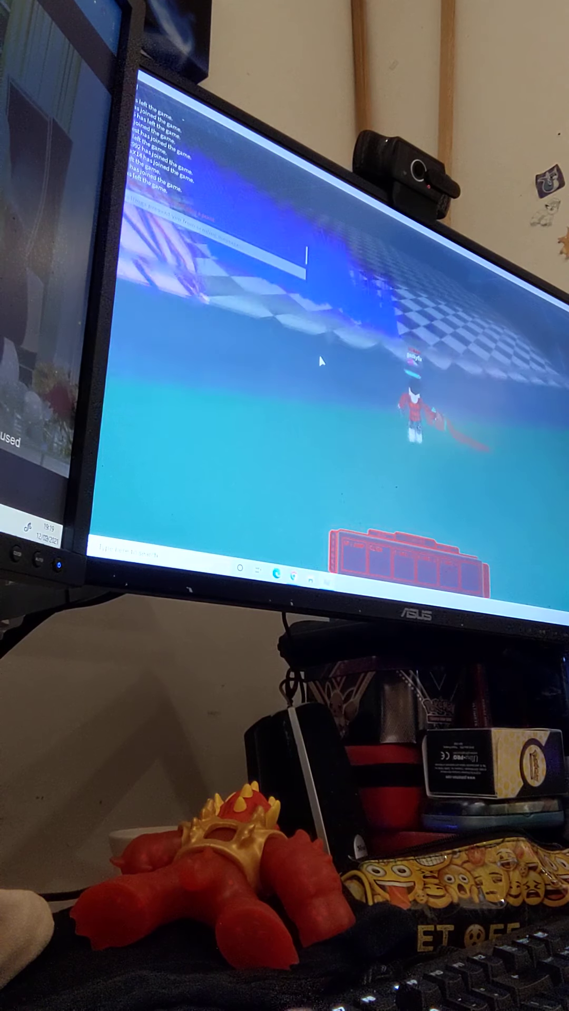
key("w")
key("w")
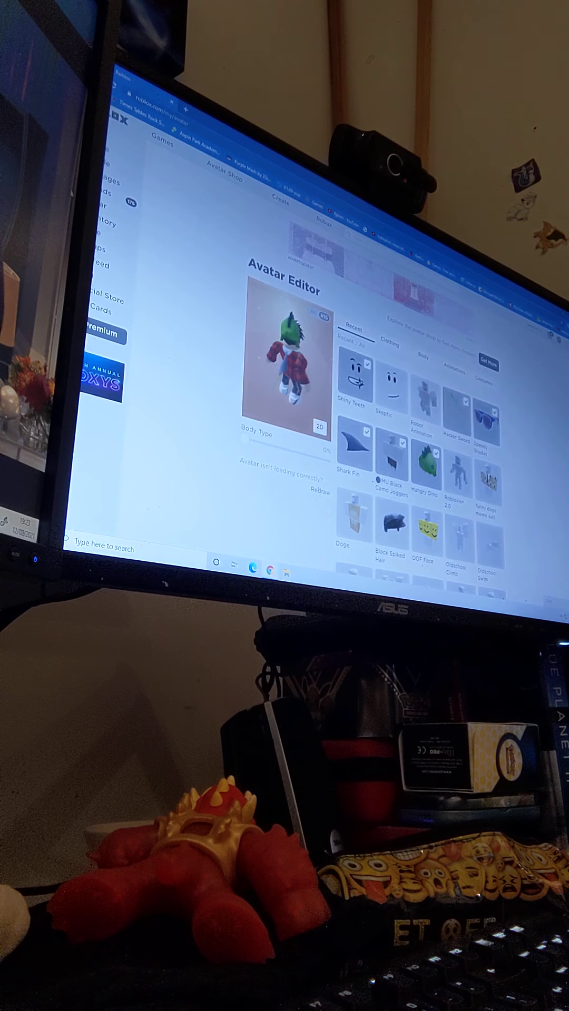
scroll(372, 396, "down", 1)
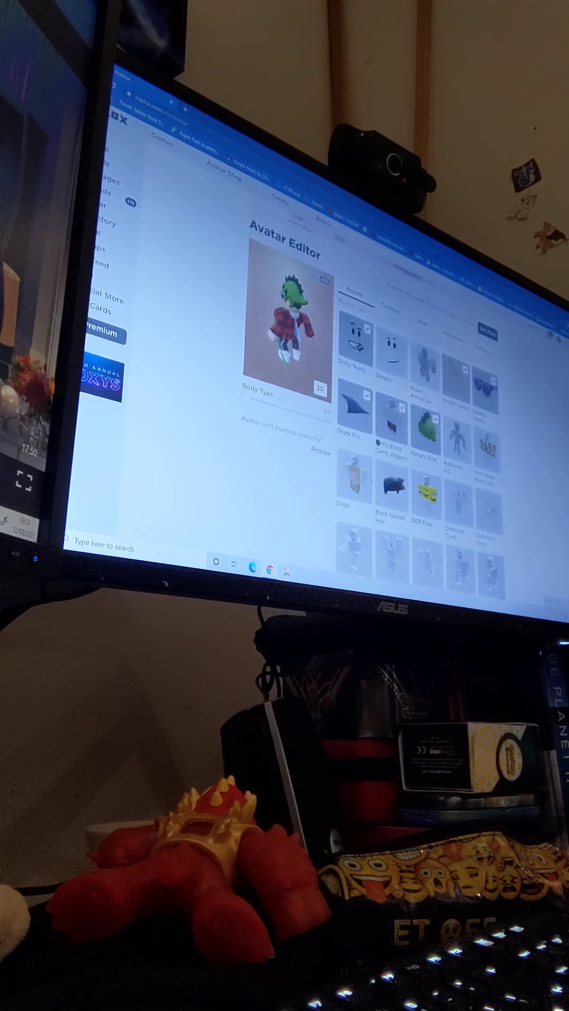
- Wear the saved red-shirt costume, then browse the back, hair and hat accessories
left_click(351, 340)
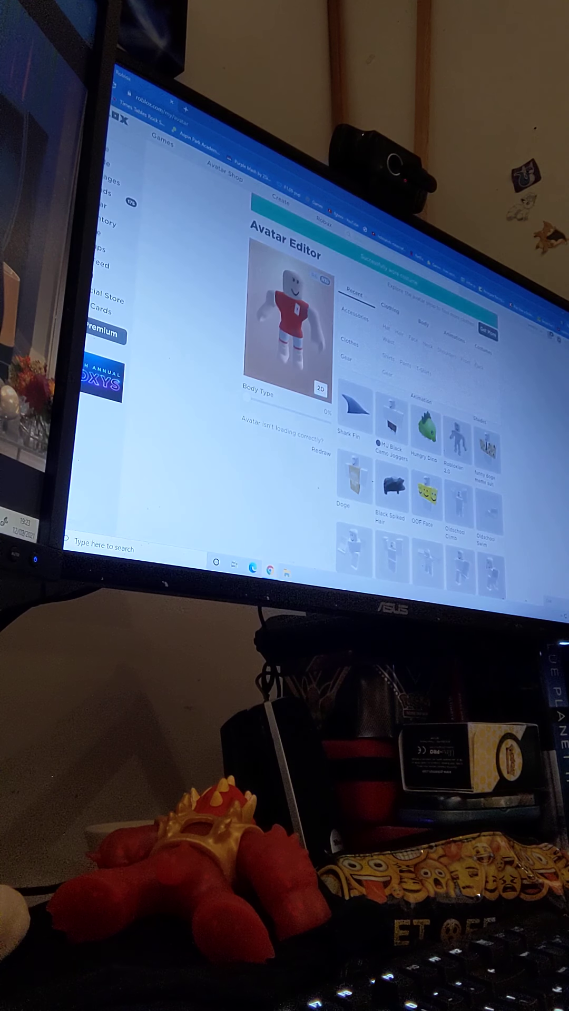
left_click(391, 314)
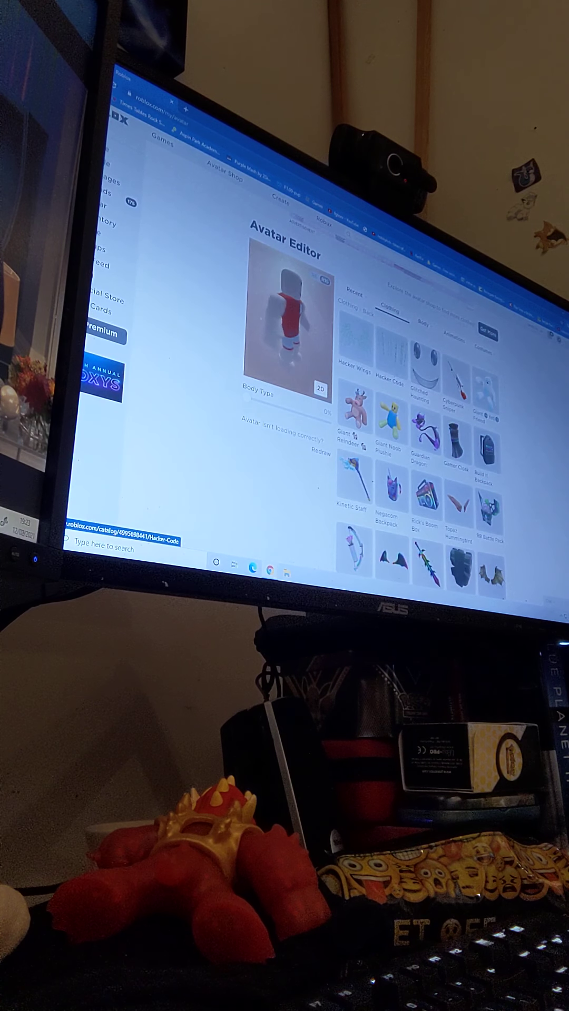
scroll(411, 434, "down", 3)
scroll(395, 395, "up", 3)
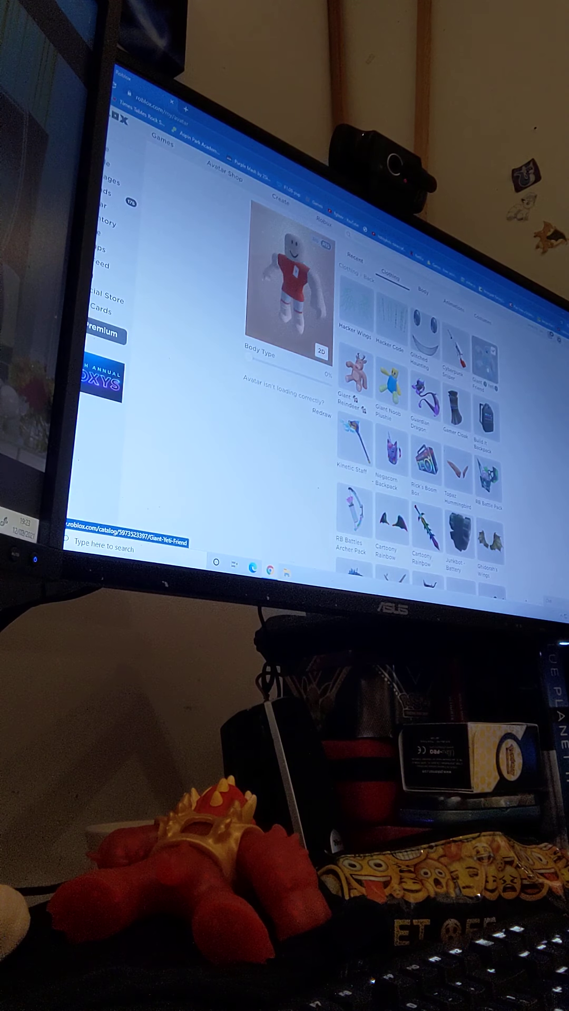
scroll(395, 395, "up", 3)
left_click(392, 340)
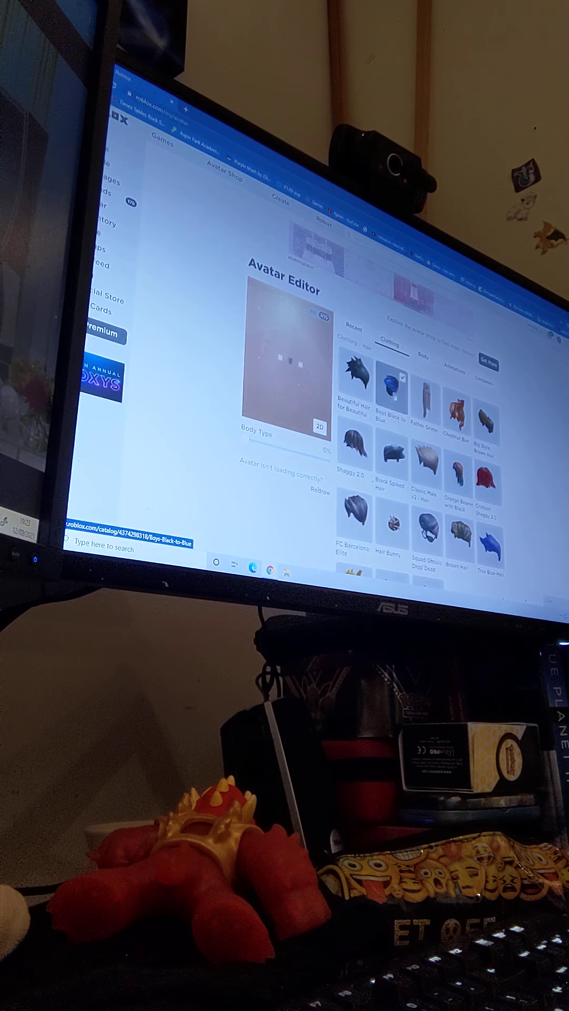
left_click(386, 362)
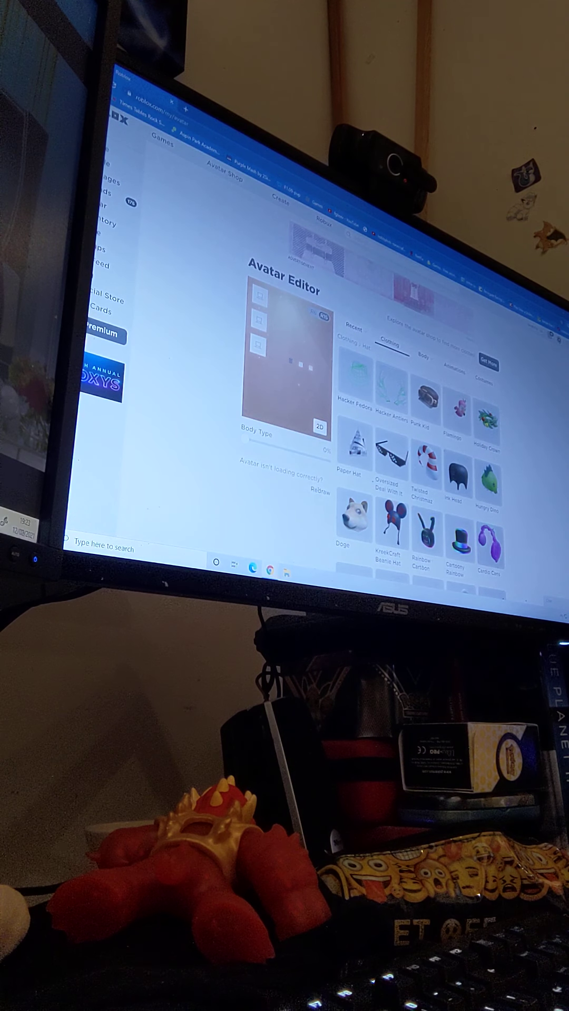
scroll(411, 434, "down", 3)
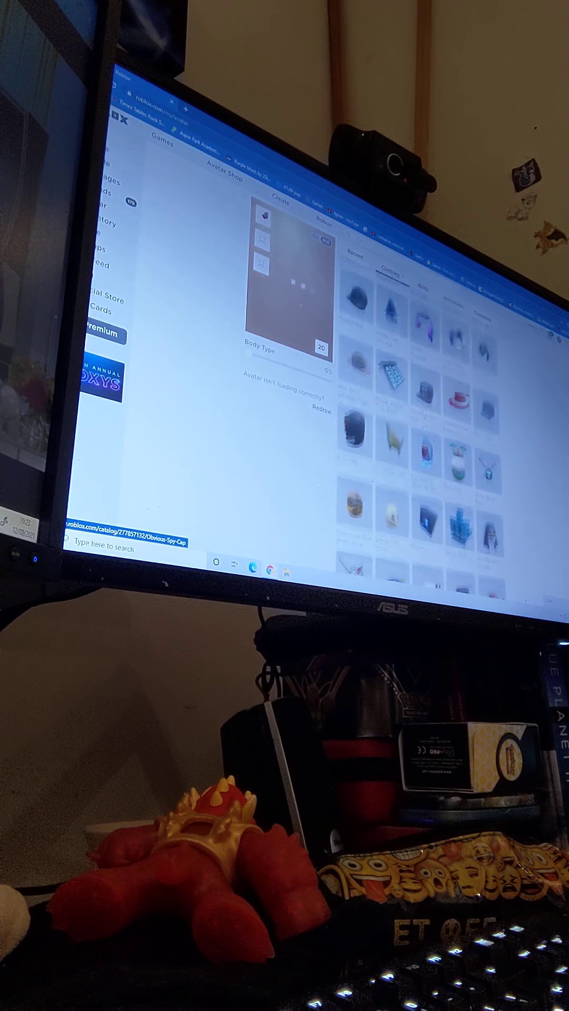
scroll(411, 435, "down", 3)
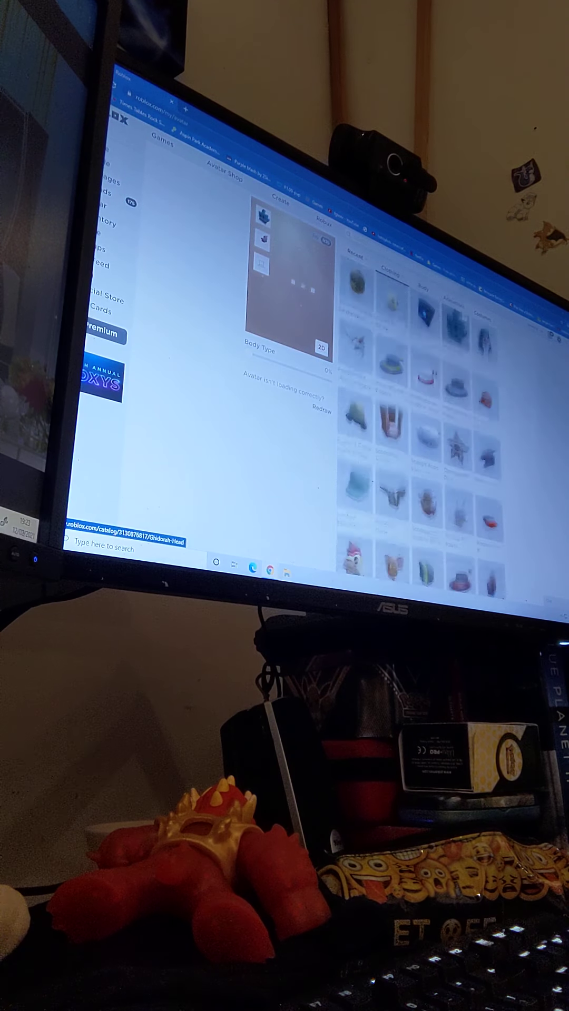
scroll(411, 434, "up", 3)
scroll(412, 435, "down", 3)
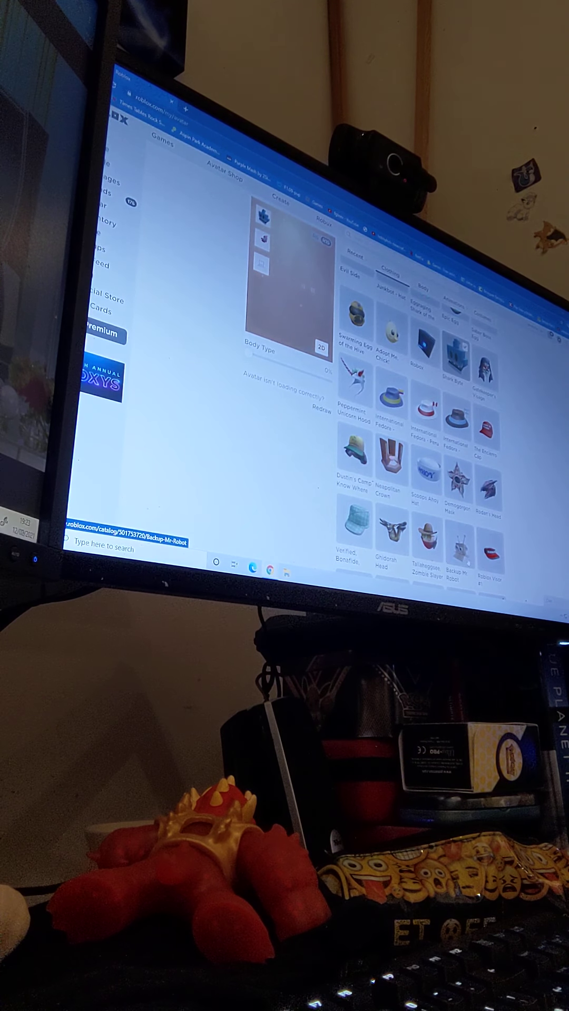
scroll(411, 435, "up", 4)
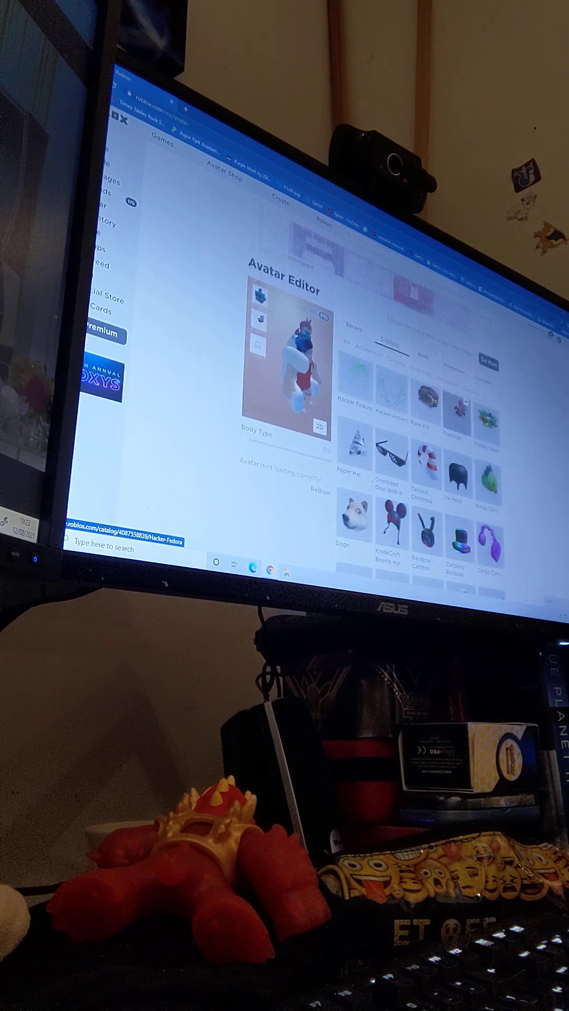
- Browse shirts and pants, wear Eleven's Jumper, then list faces and face accessories
left_click(388, 379)
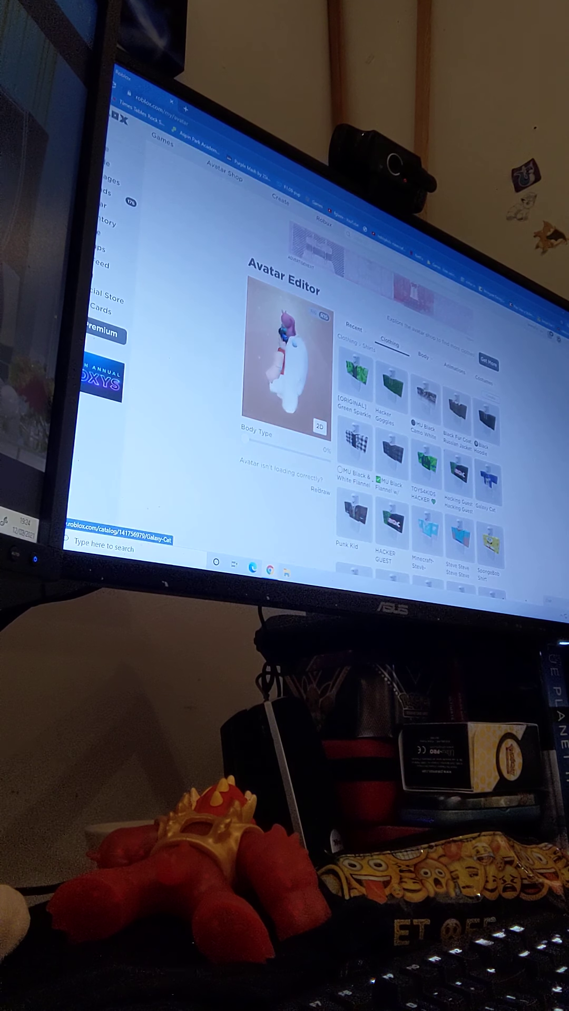
scroll(411, 435, "down", 3)
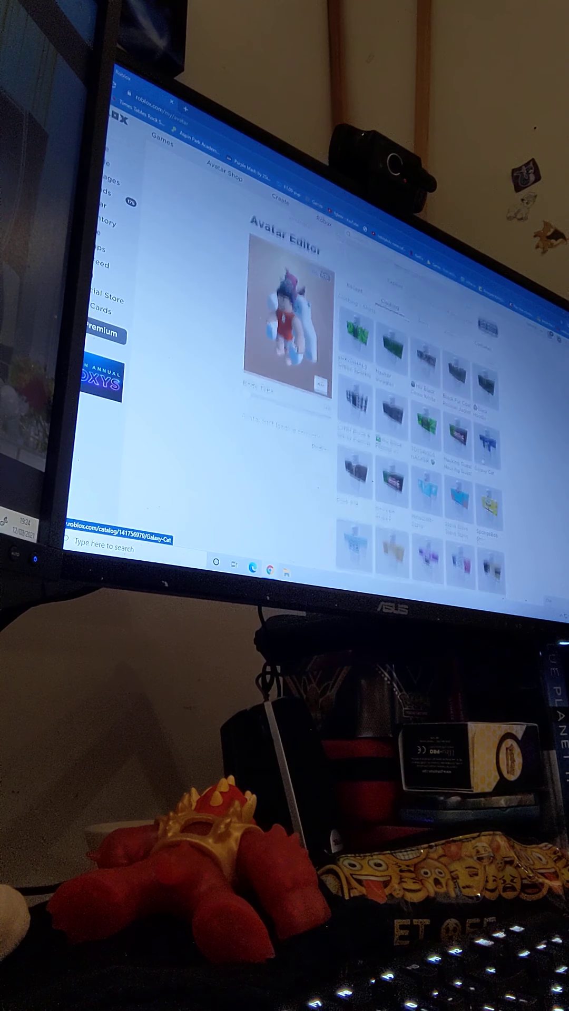
scroll(412, 436, "down", 3)
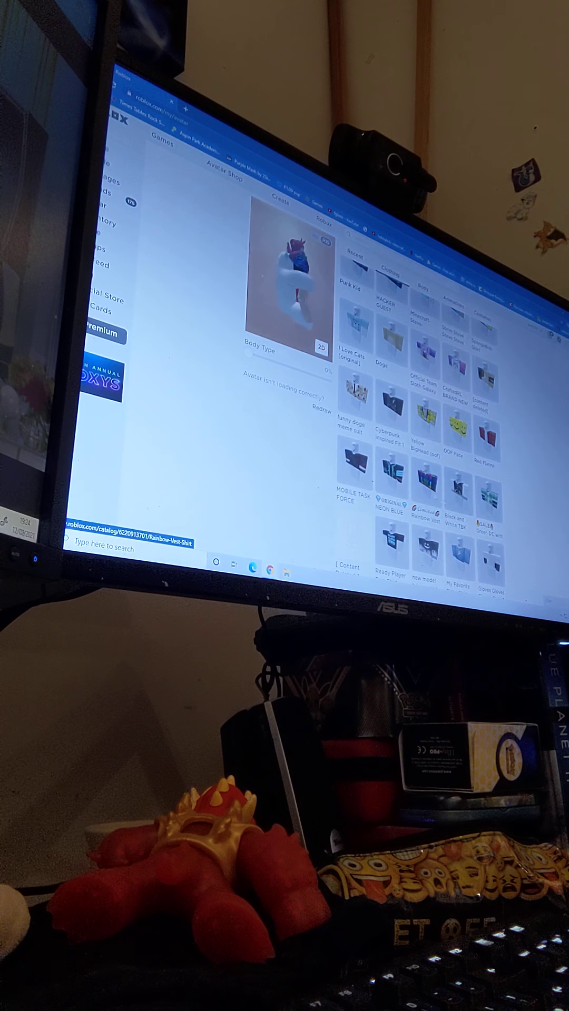
scroll(411, 435, "up", 4)
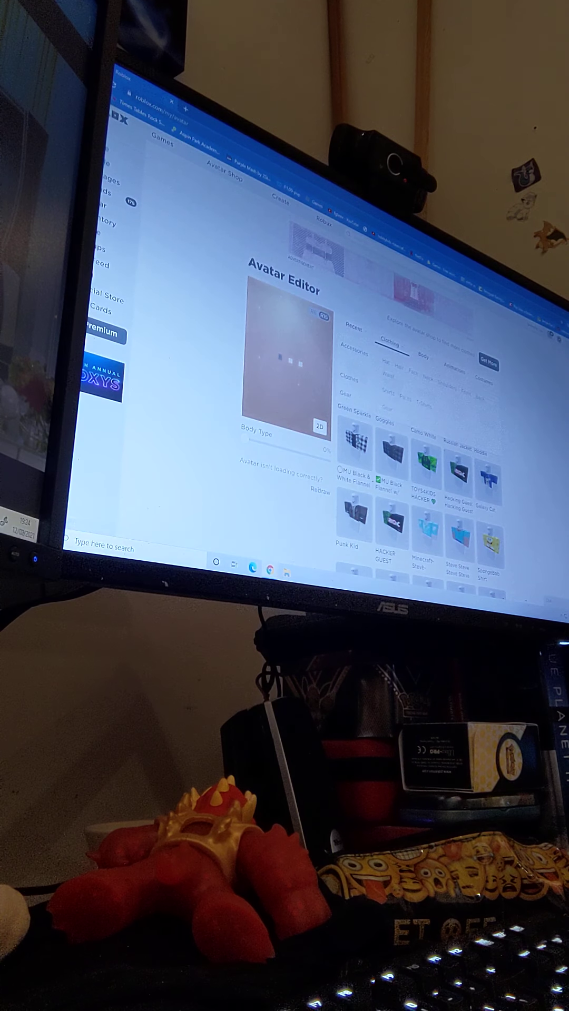
left_click(405, 398)
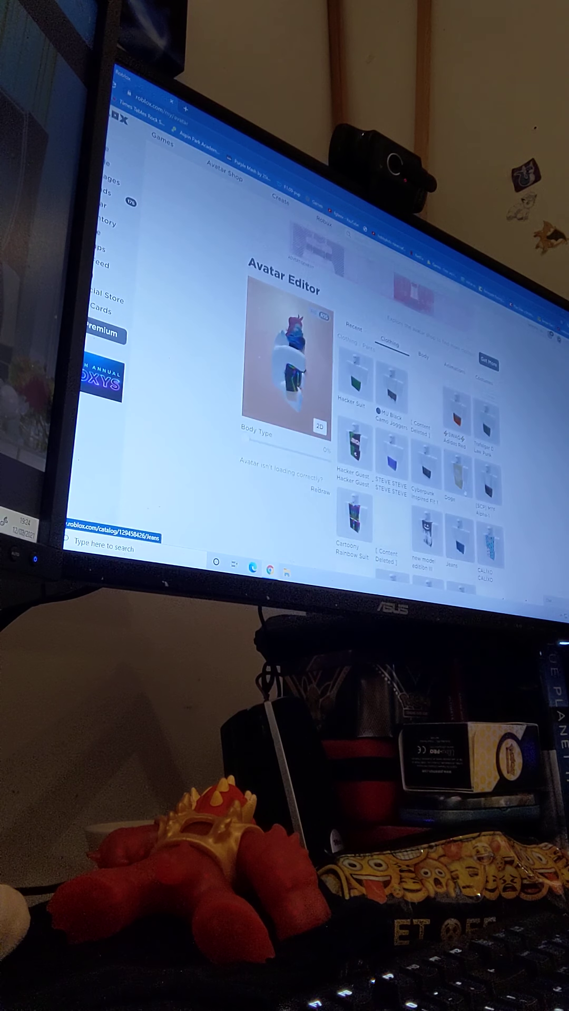
scroll(395, 396, "down", 2)
scroll(411, 435, "down", 2)
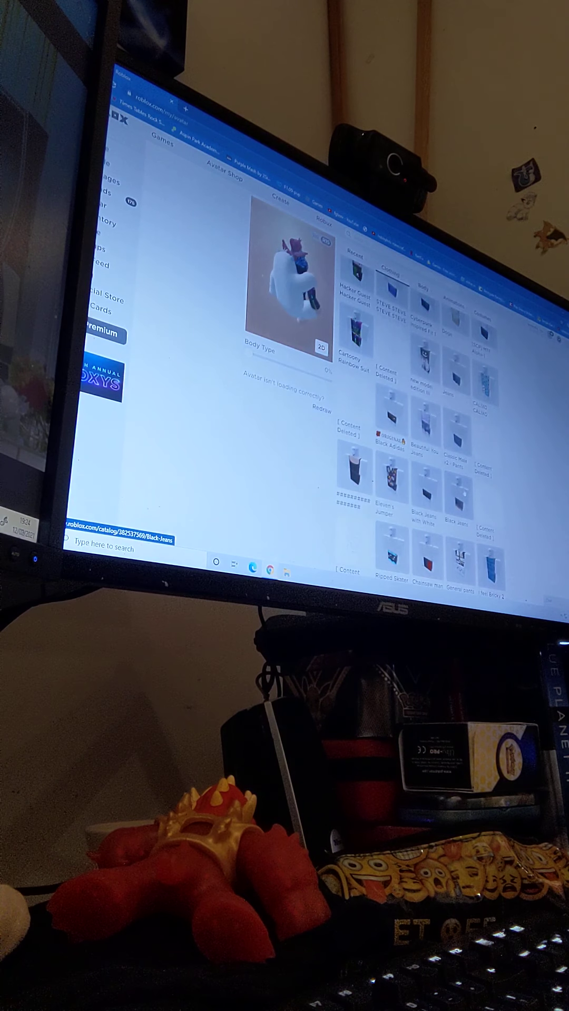
left_click(391, 474)
scroll(411, 443, "down", 2)
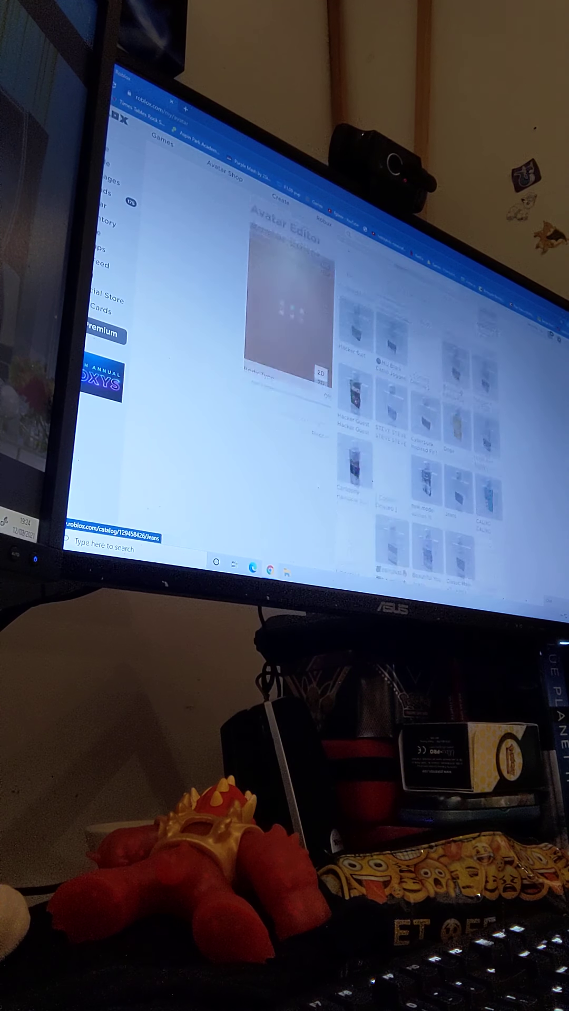
scroll(427, 490, "up", 2)
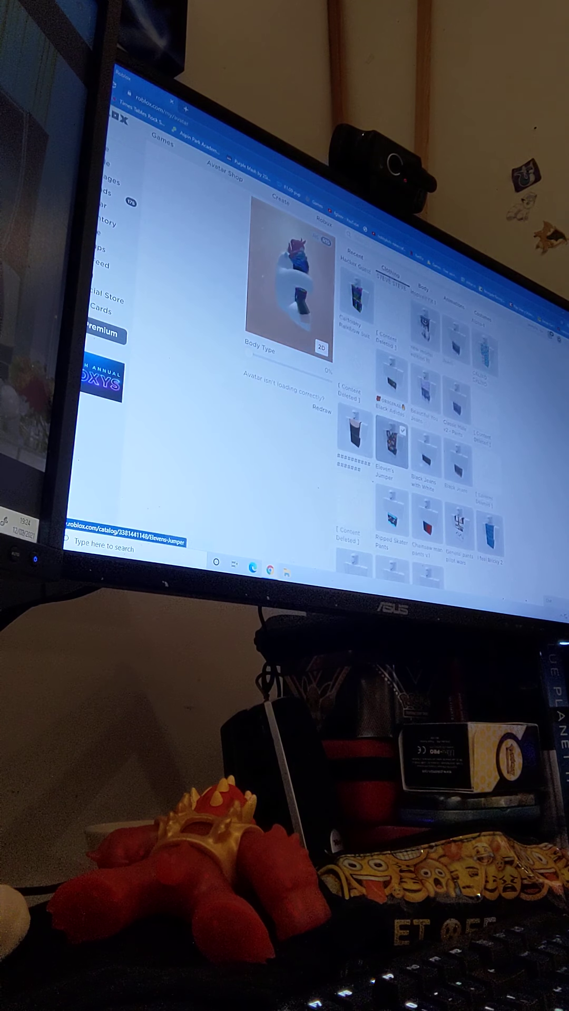
scroll(411, 443, "up", 4)
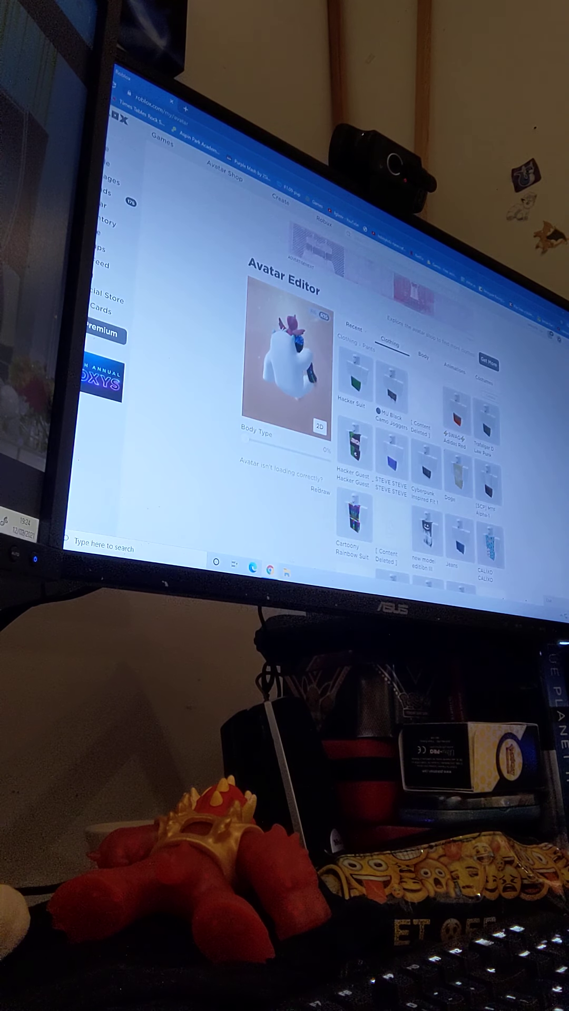
left_click(411, 354)
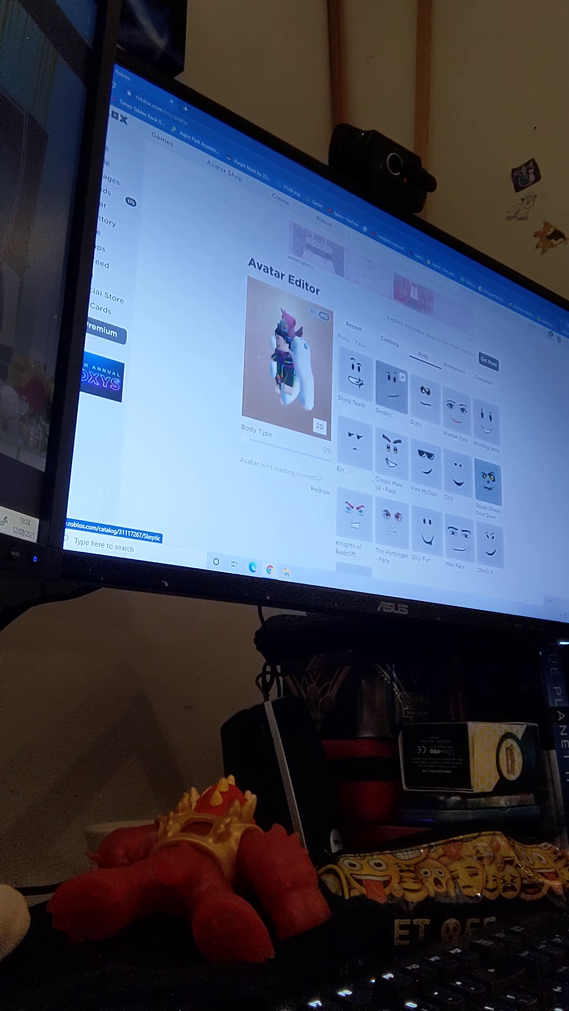
left_click(390, 341)
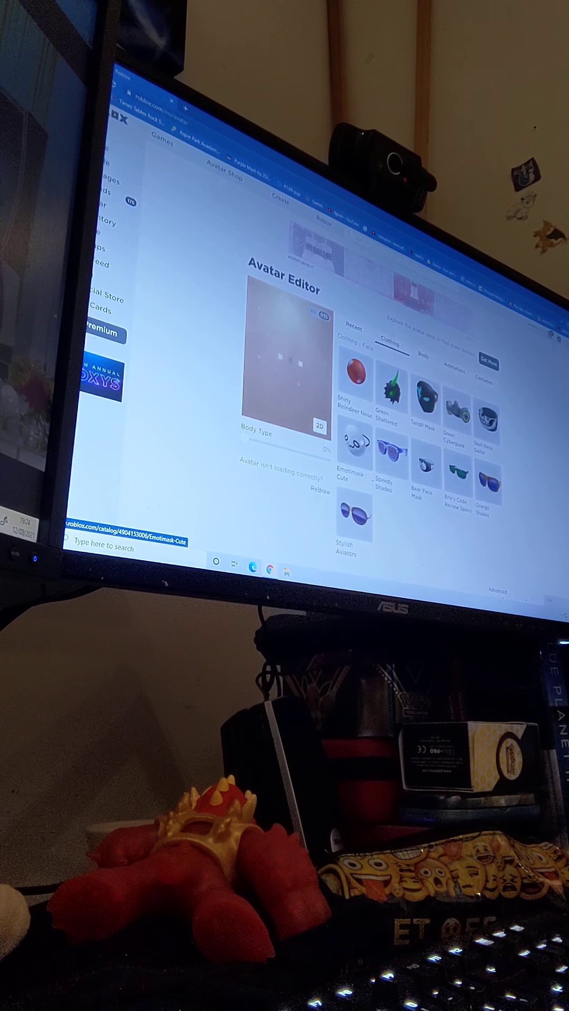
- Put the Emotimask Cute mask on the avatar and launch Ro-Ghoul
left_click(354, 443)
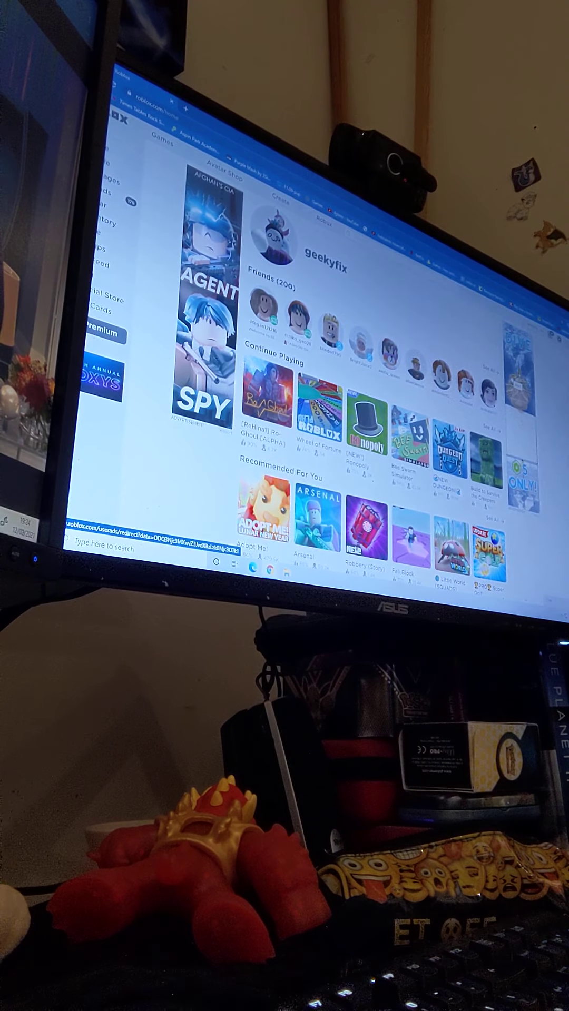
left_click(273, 401)
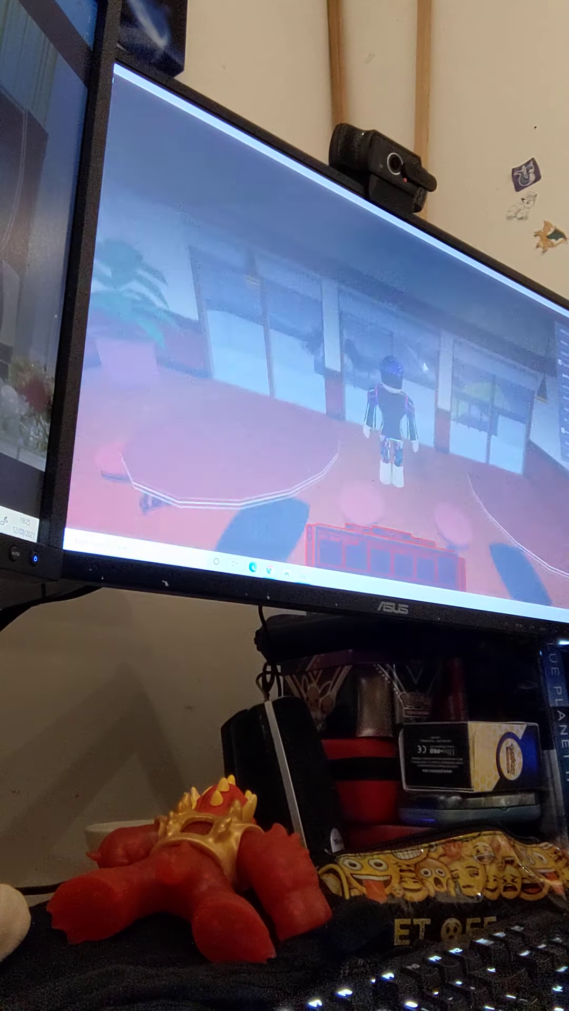
left_click_drag(316, 355, 238, 356)
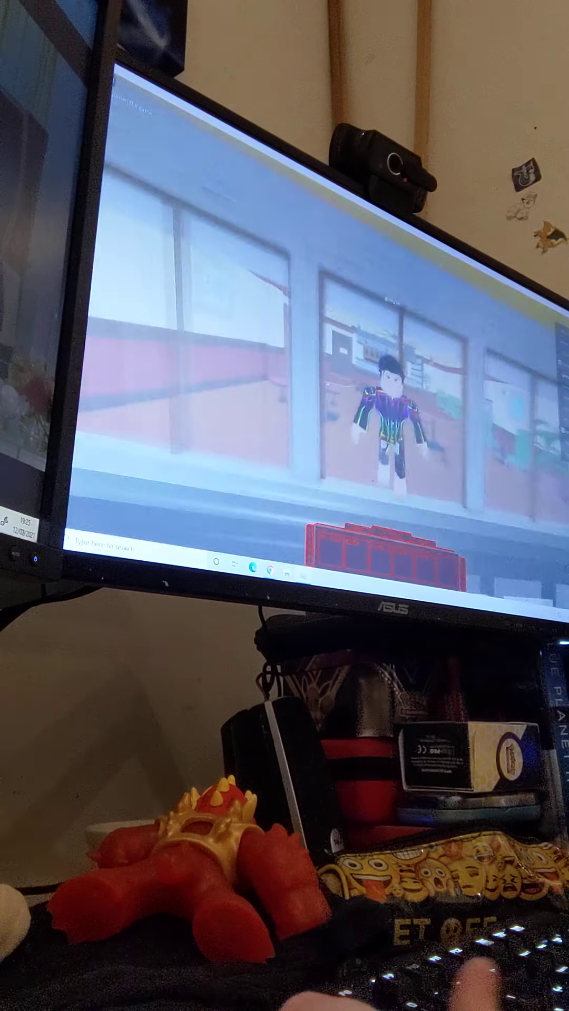
- Walk the character briefly toward the road, then quit the game with Alt+F4
key("w")
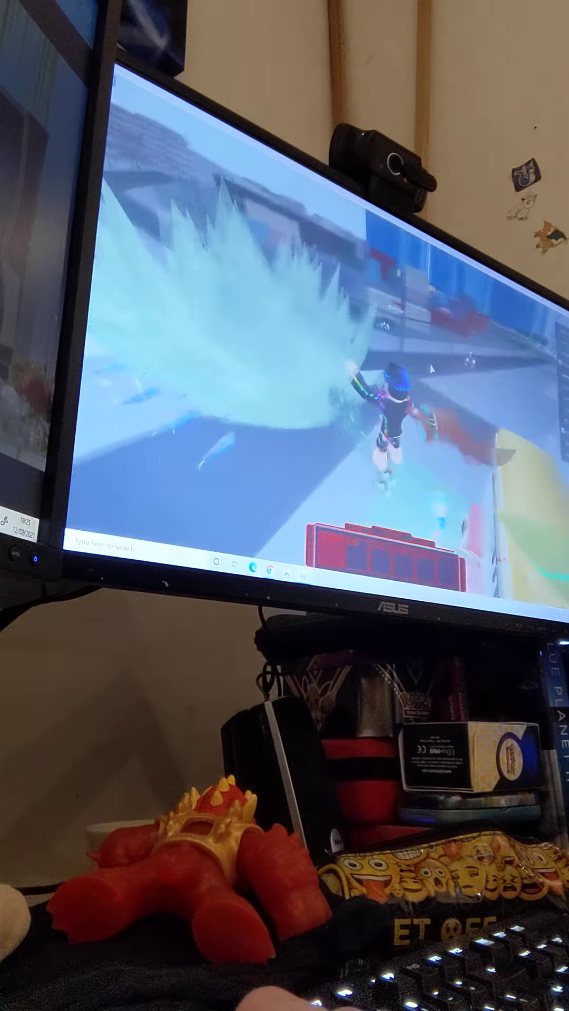
key("w")
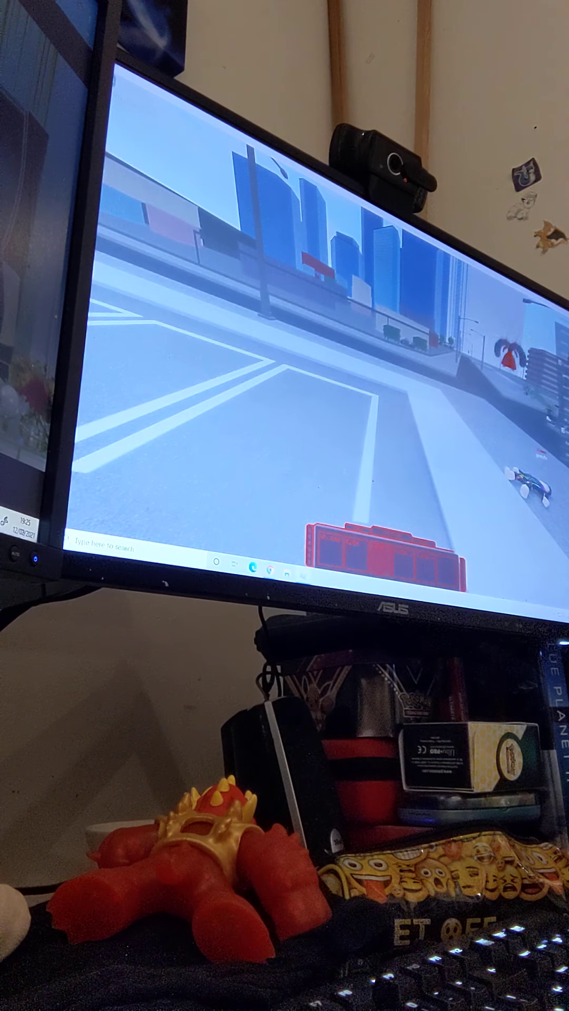
key("alt+F4")
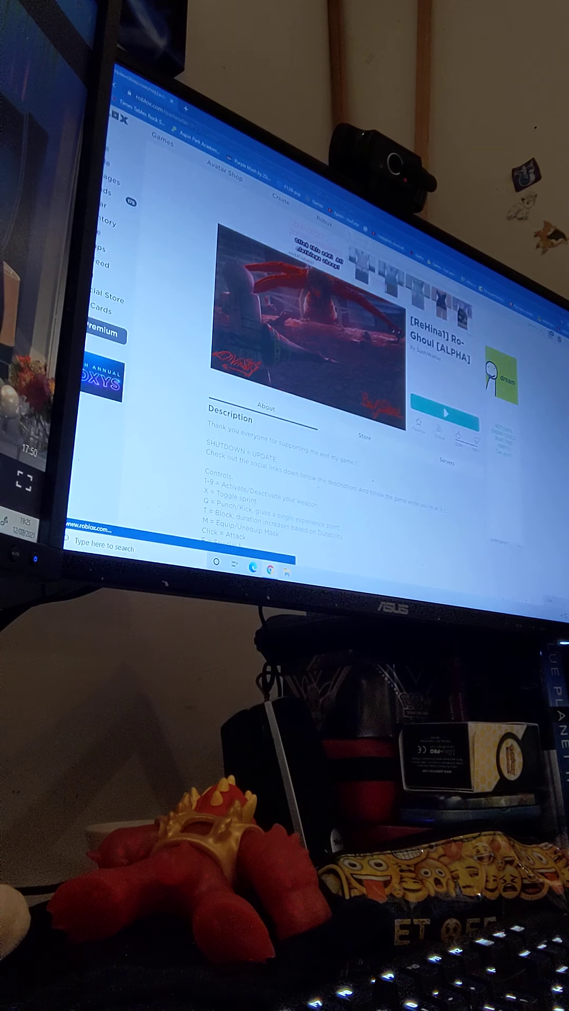
- Open the Avatar Editor, view the Eleven's Jumper item page, and come back
left_click(101, 205)
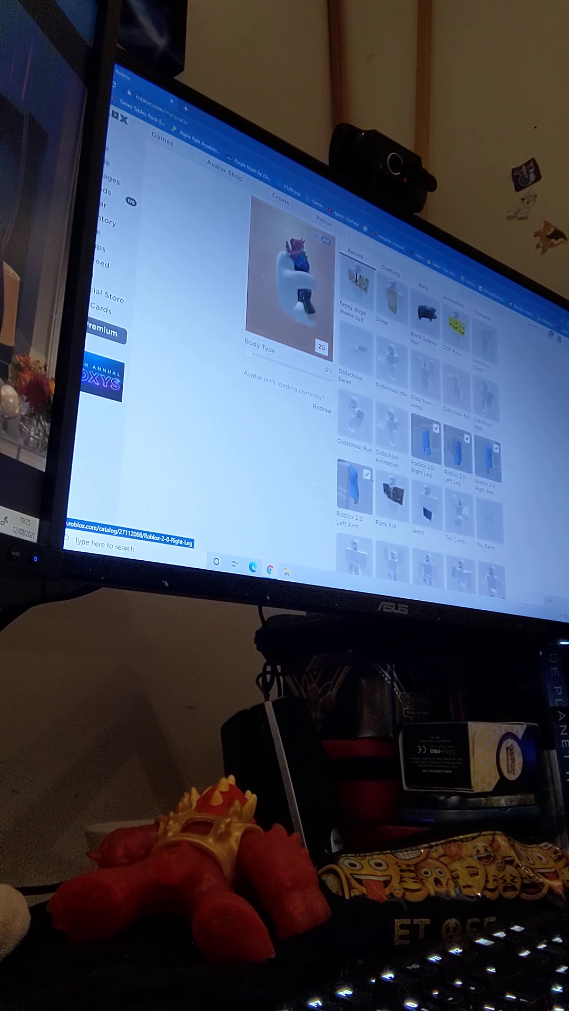
scroll(419, 435, "down", 5)
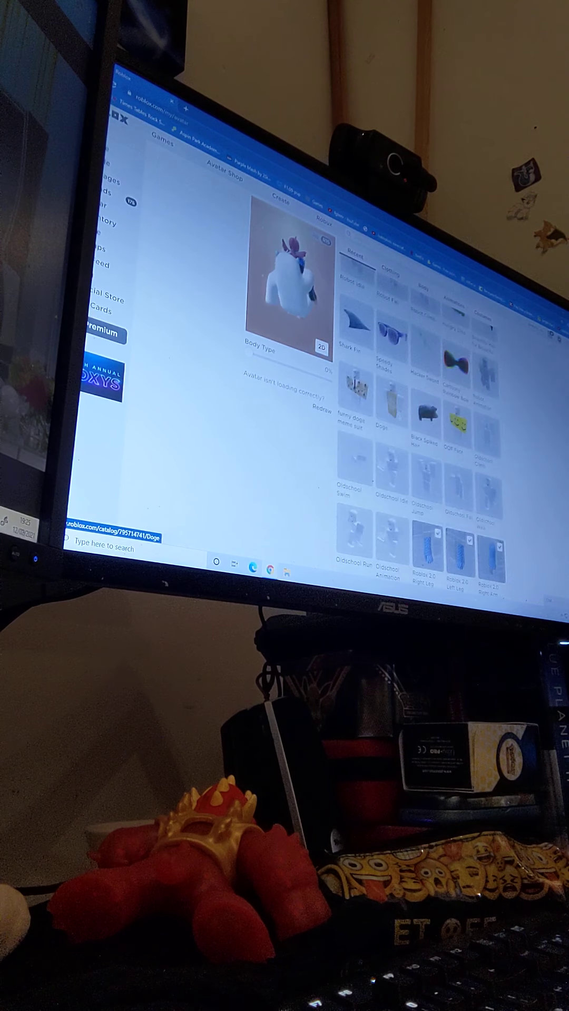
scroll(427, 435, "up", 2)
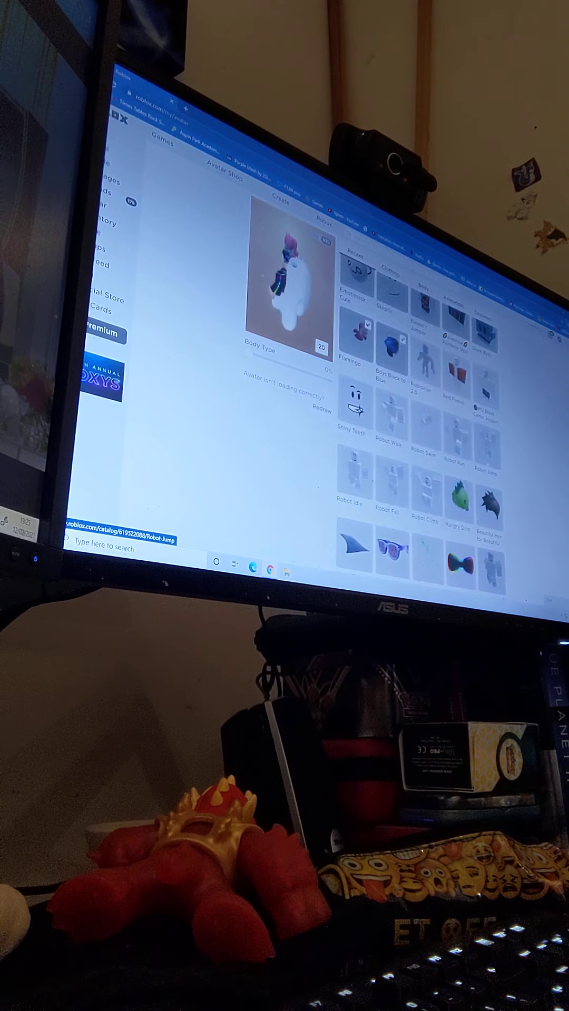
left_click(423, 305)
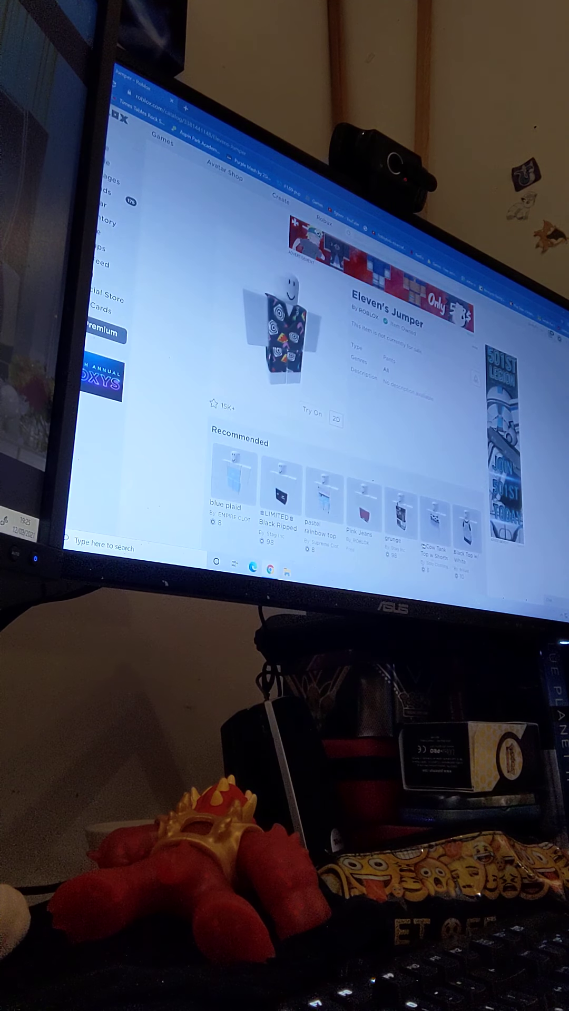
key("alt+Left")
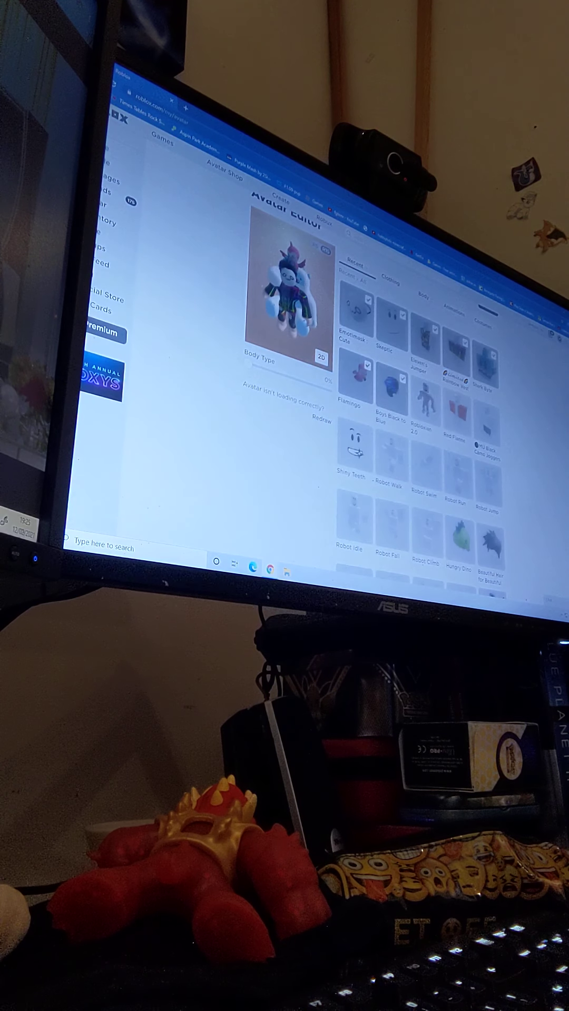
- Browse the body parts: left arm, right arm, left leg and right leg
left_click(423, 295)
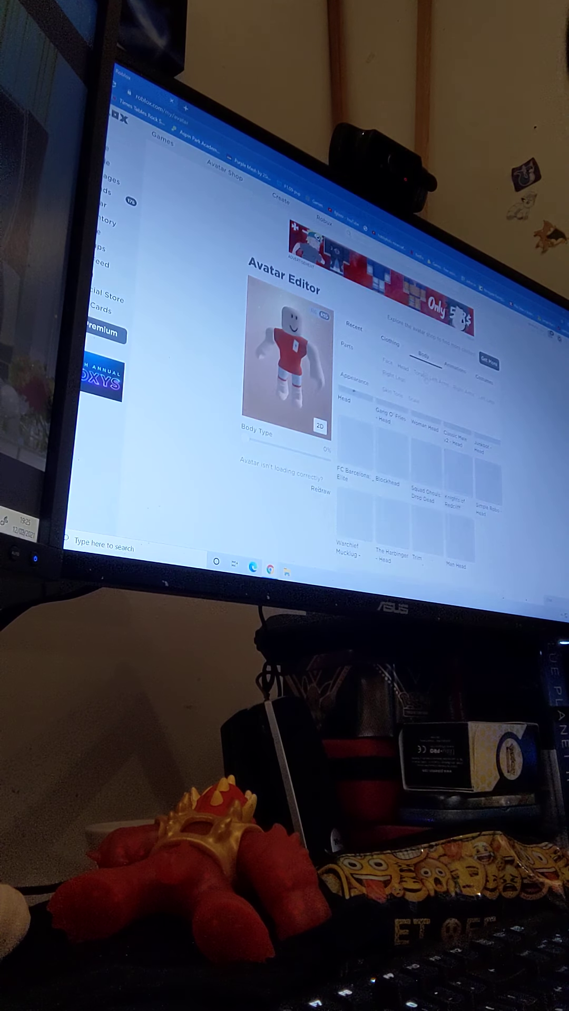
left_click(391, 451)
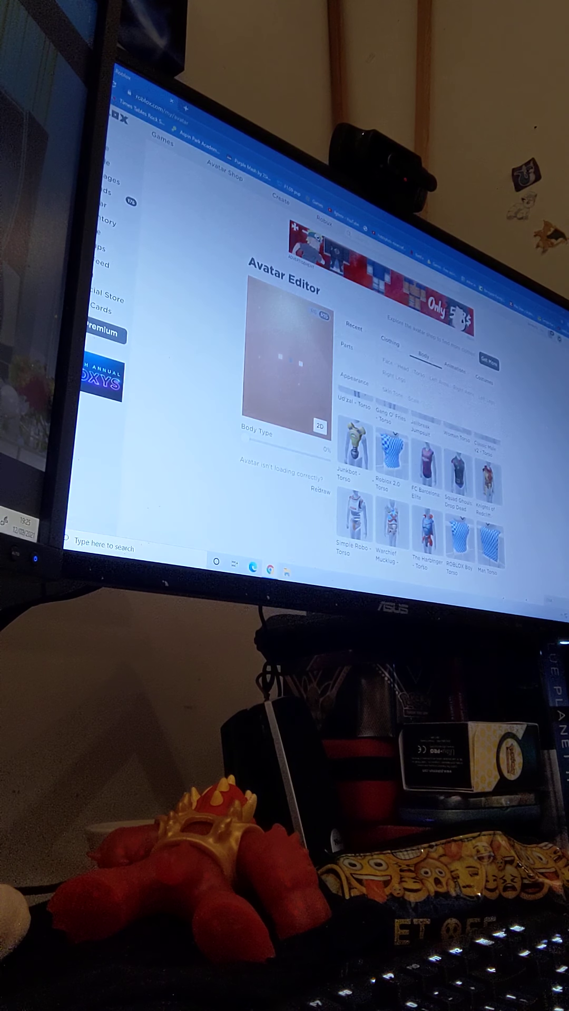
left_click(433, 381)
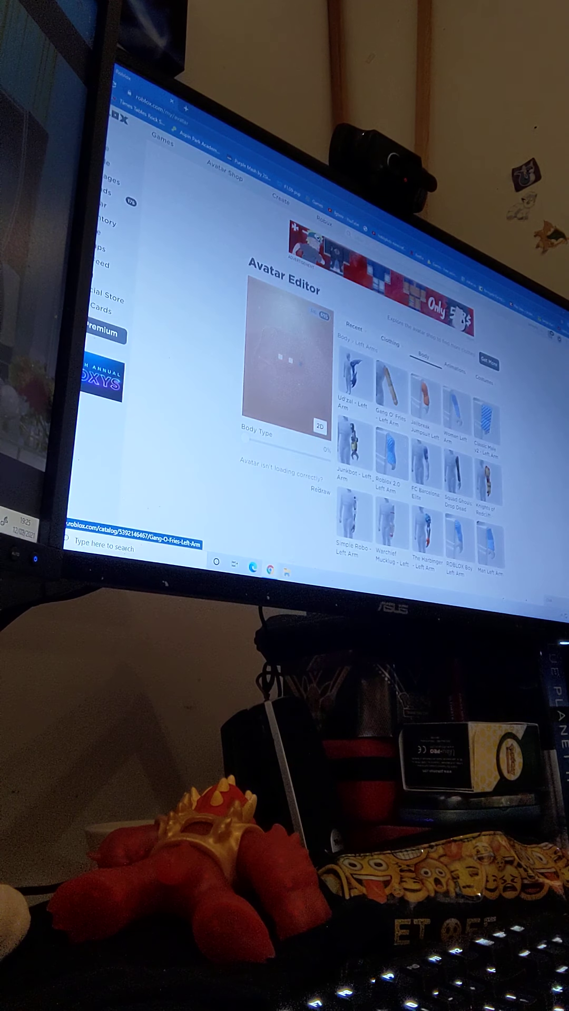
left_click(424, 357)
left_click(461, 386)
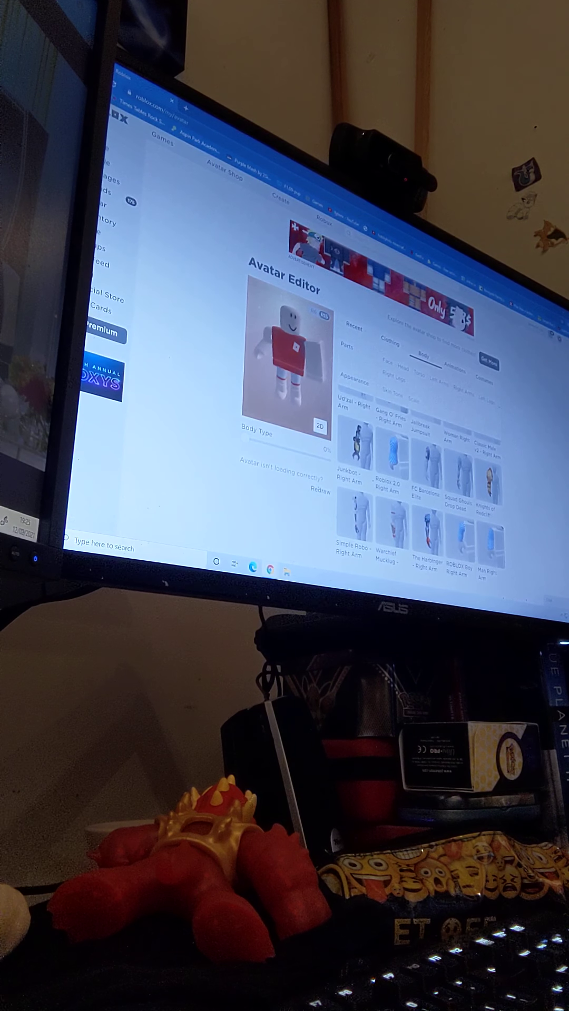
left_click(488, 395)
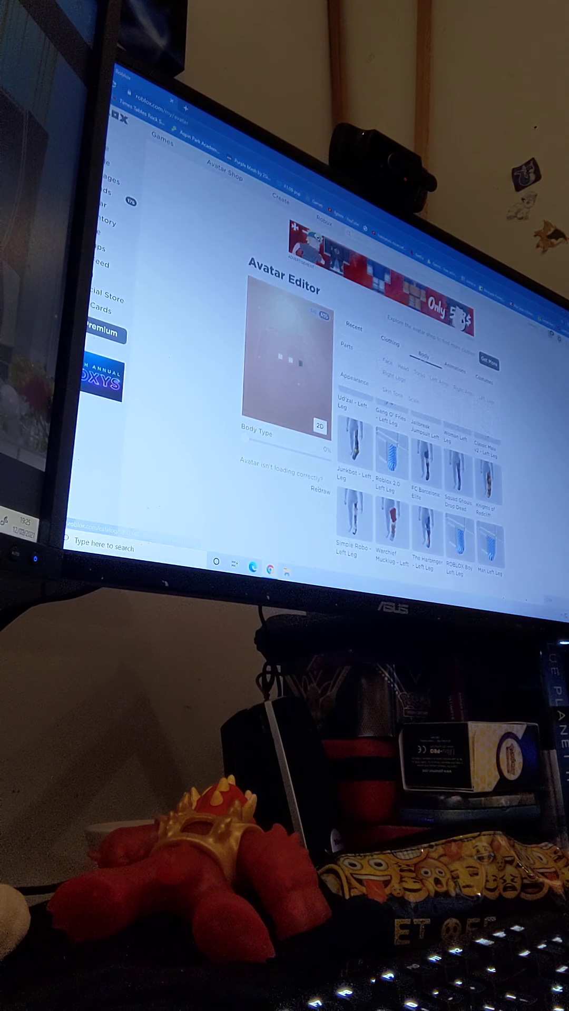
left_click(393, 376)
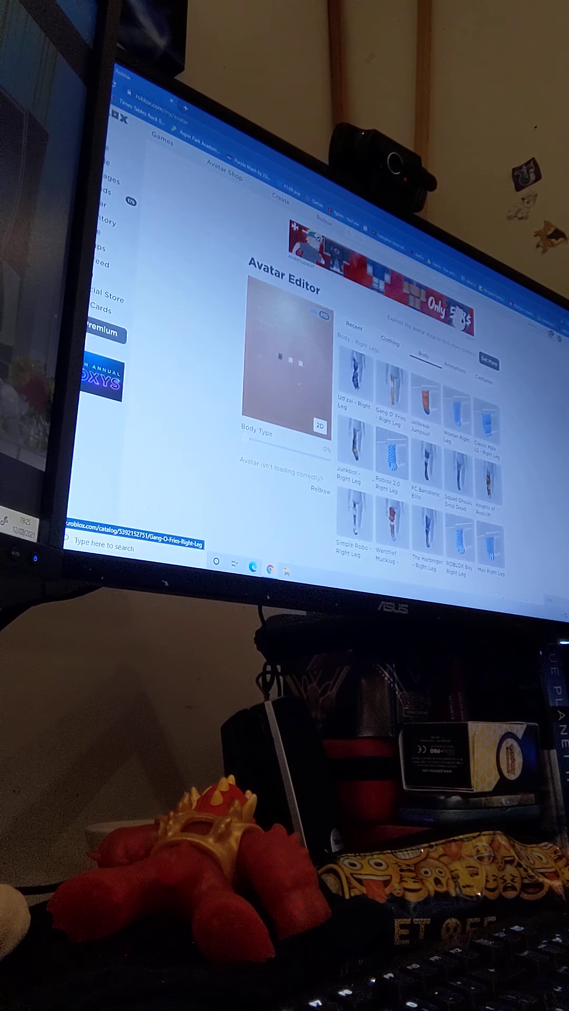
- Browse shirts and pants, wear different pants, then check hair, shirts and costumes
left_click(388, 375)
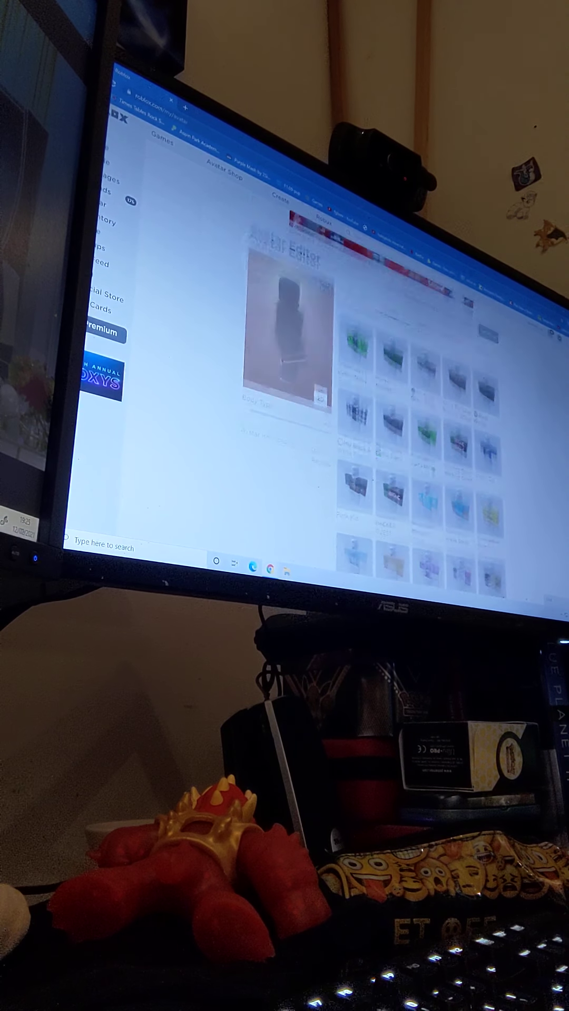
scroll(395, 435, "down", 3)
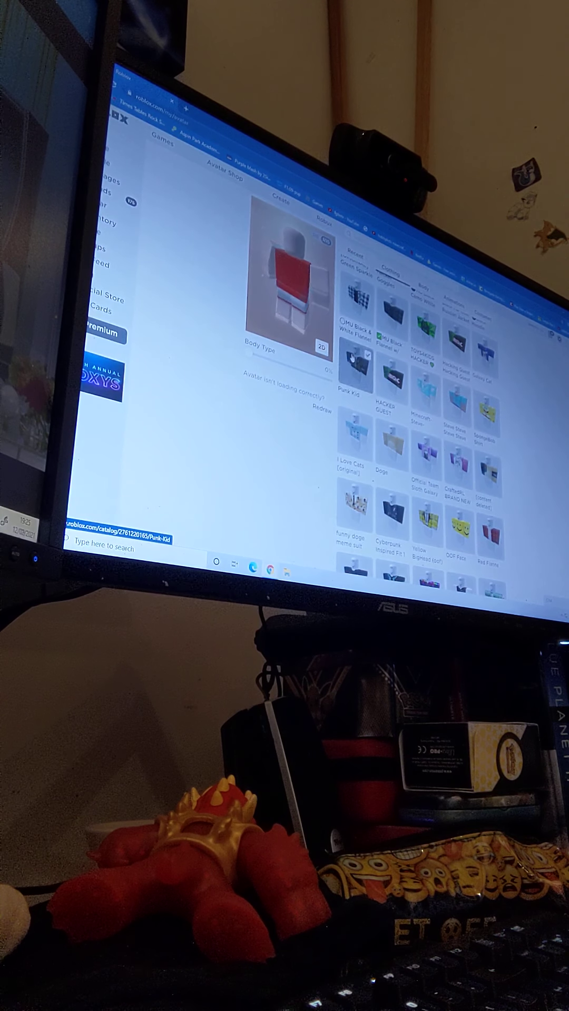
scroll(352, 357, "down", 3)
scroll(352, 341, "up", 4)
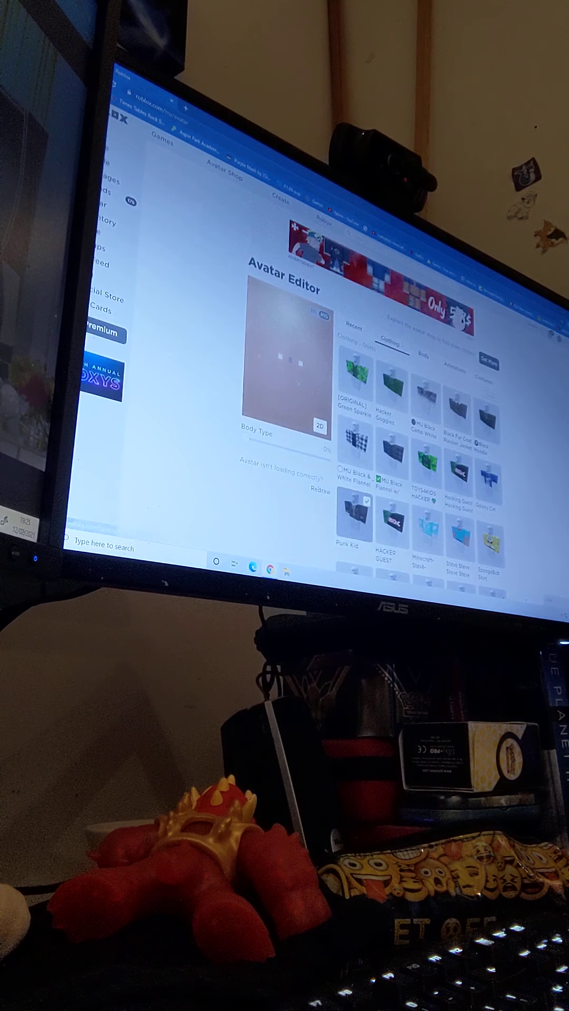
left_click(405, 398)
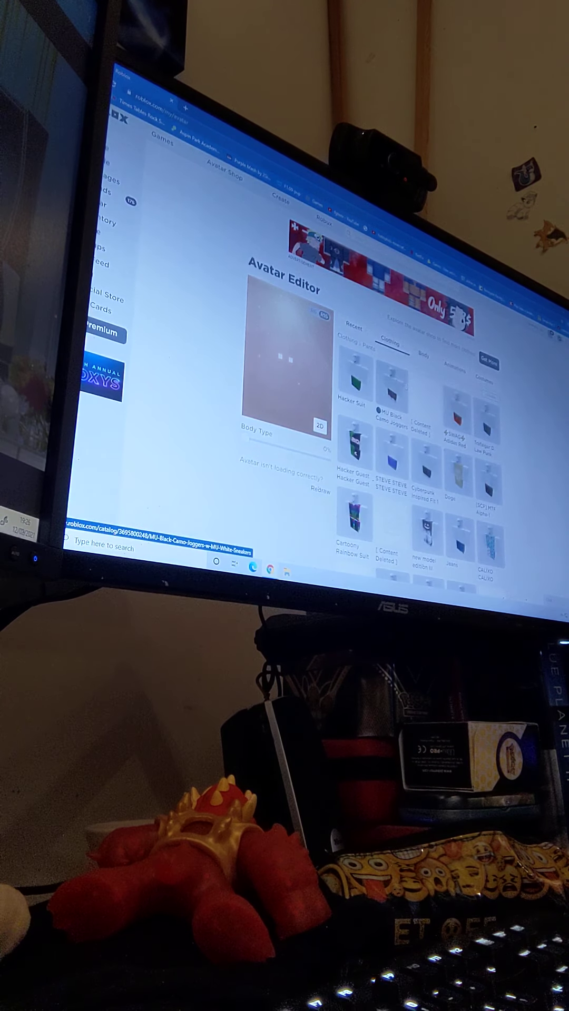
scroll(395, 396, "down", 3)
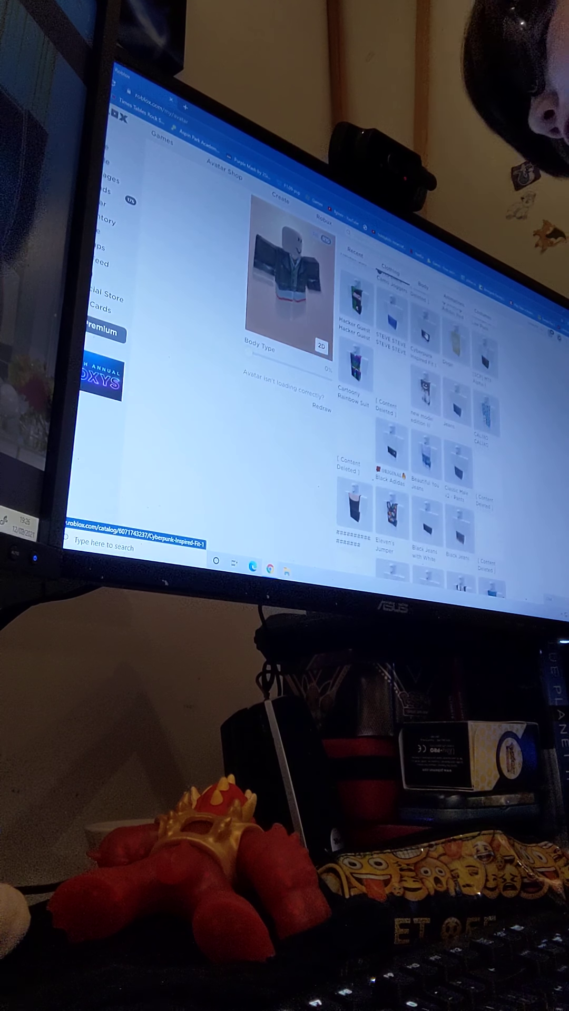
scroll(411, 411, "down", 4)
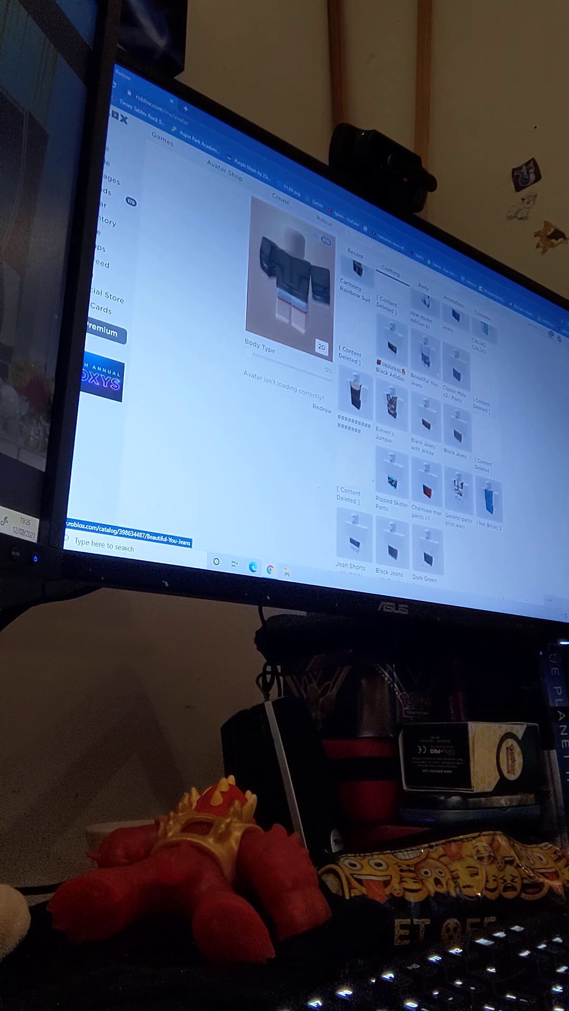
scroll(411, 411, "up", 3)
scroll(411, 395, "up", 4)
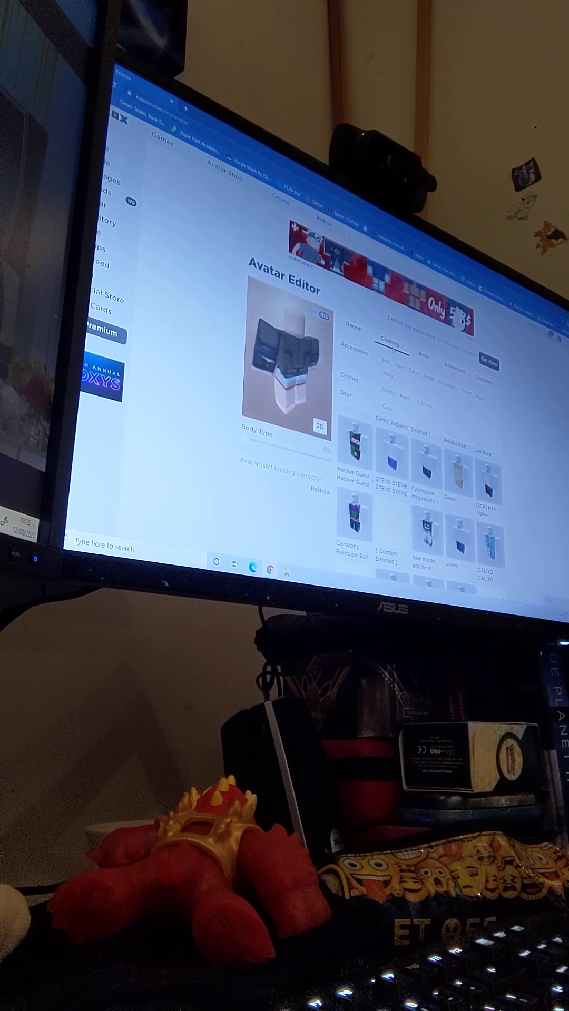
left_click(408, 394)
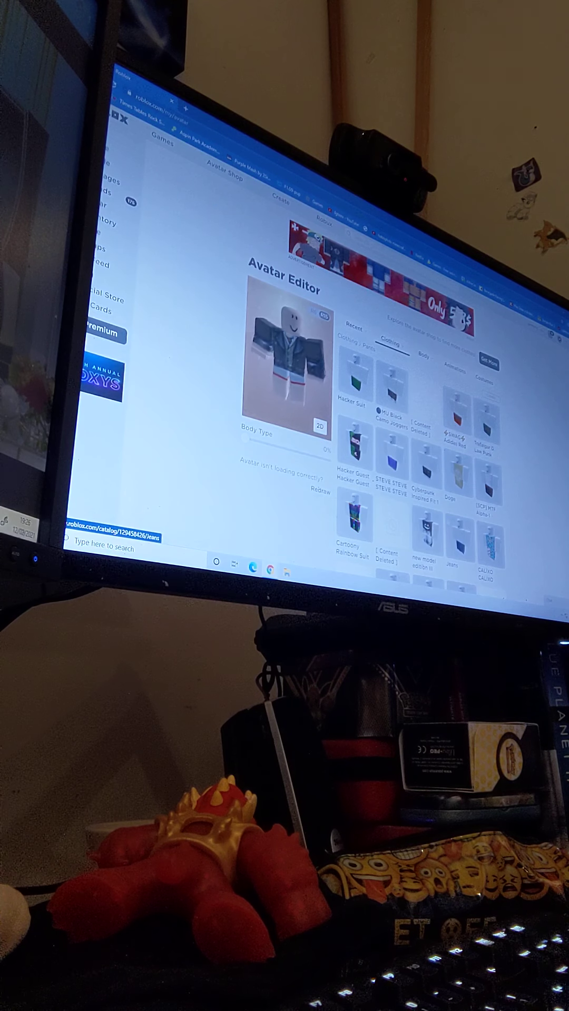
left_click(426, 475)
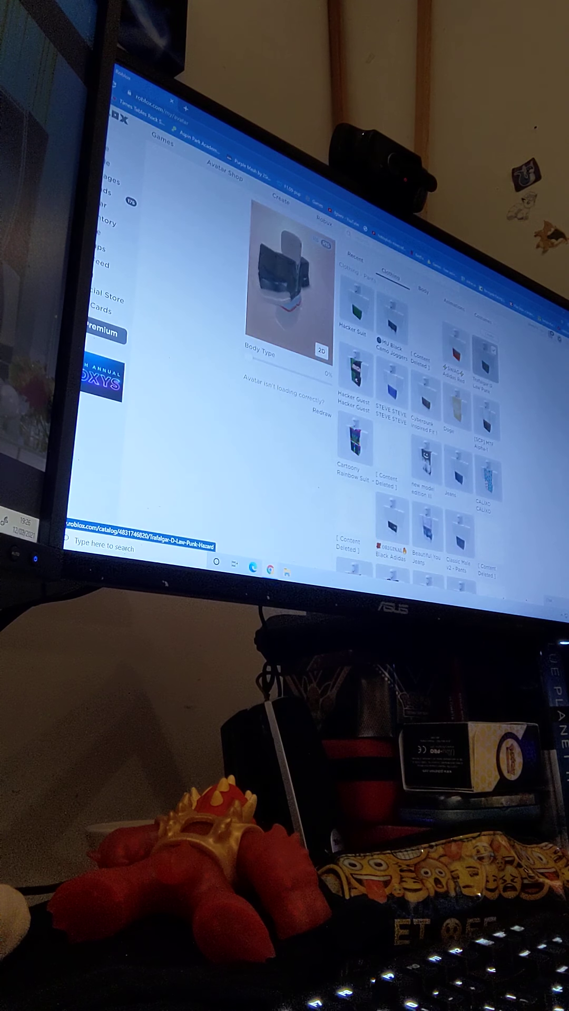
left_click(387, 359)
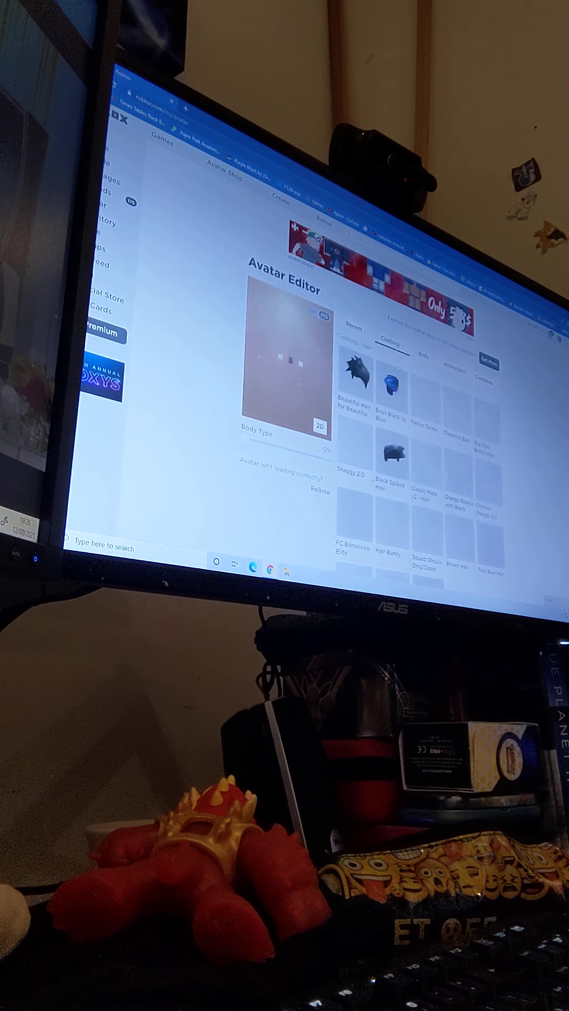
left_click(389, 340)
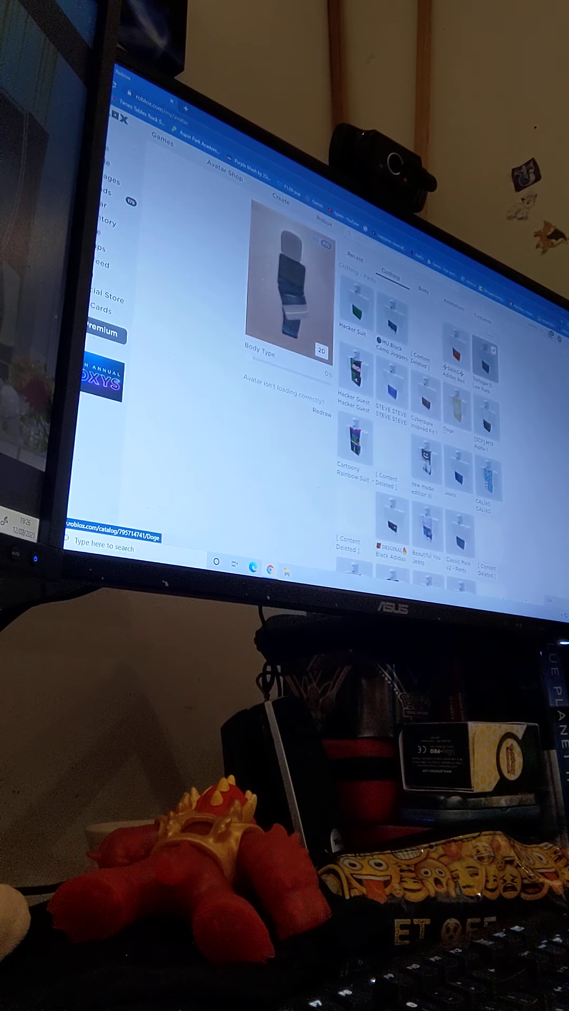
left_click(389, 276)
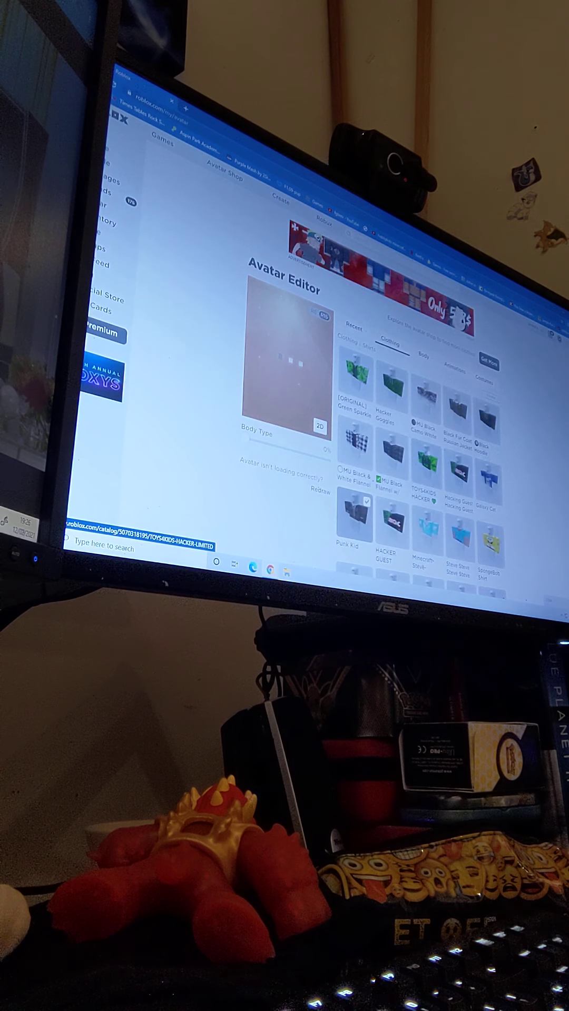
left_click(483, 379)
scroll(355, 356, "down", 3)
- Wear a saved costume, then browse faces, hair, head options and shirts
left_click(357, 308)
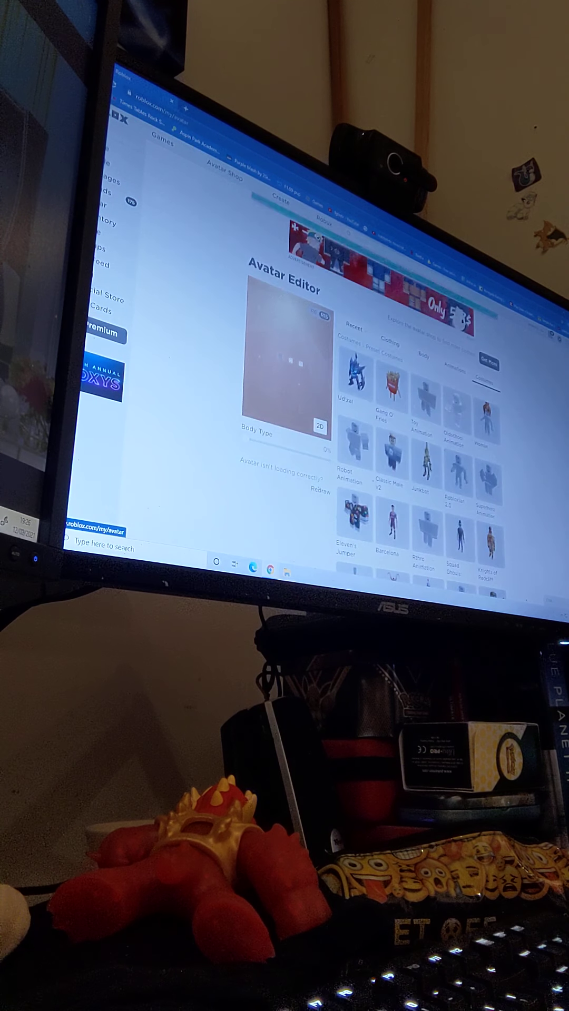
left_click(422, 356)
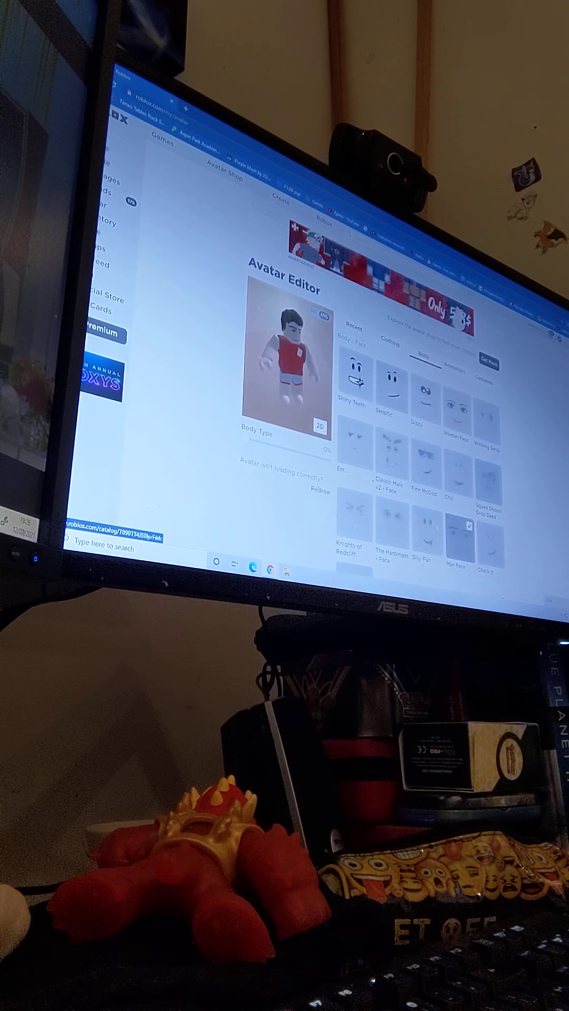
left_click(389, 340)
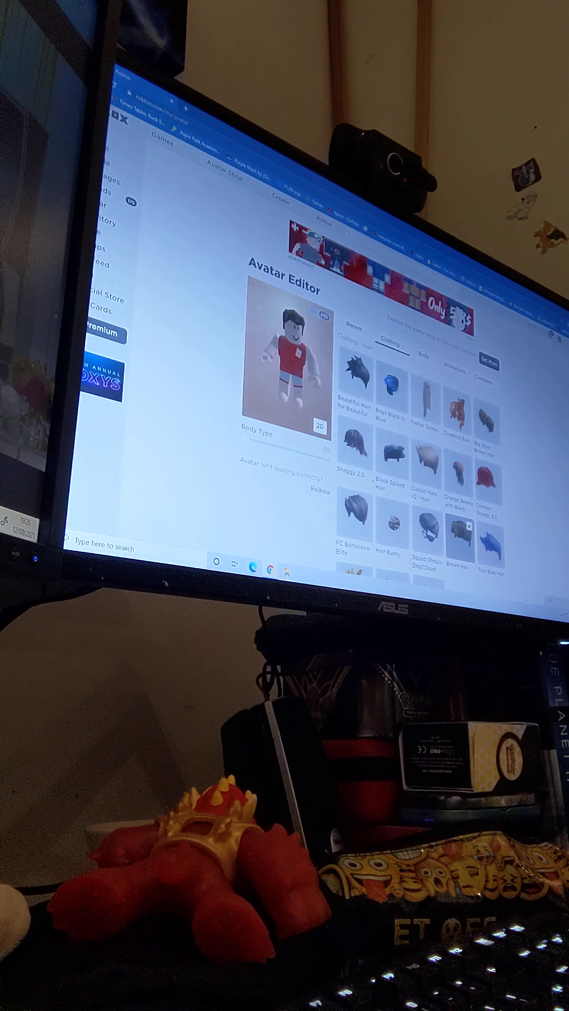
left_click(390, 340)
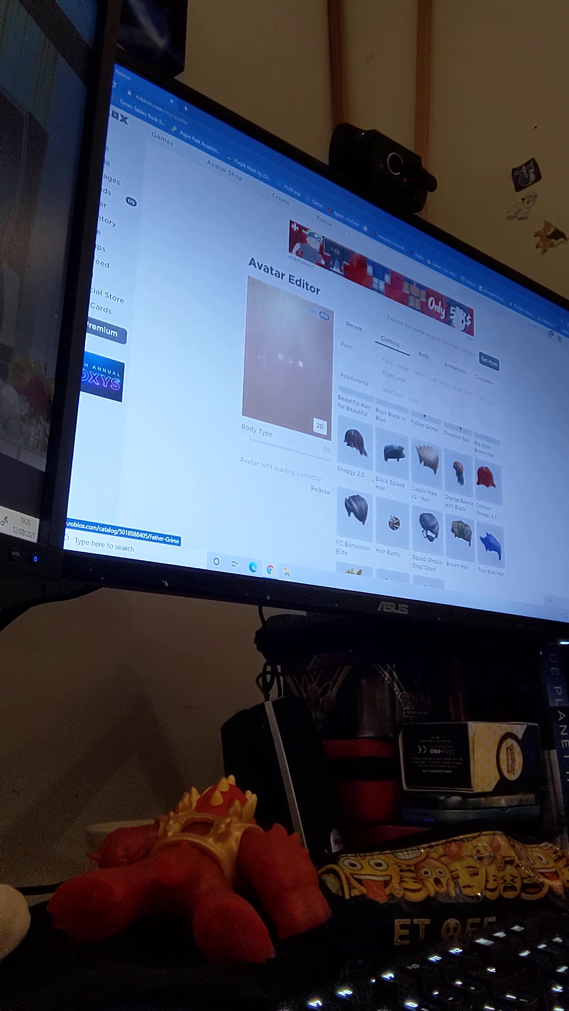
left_click(404, 369)
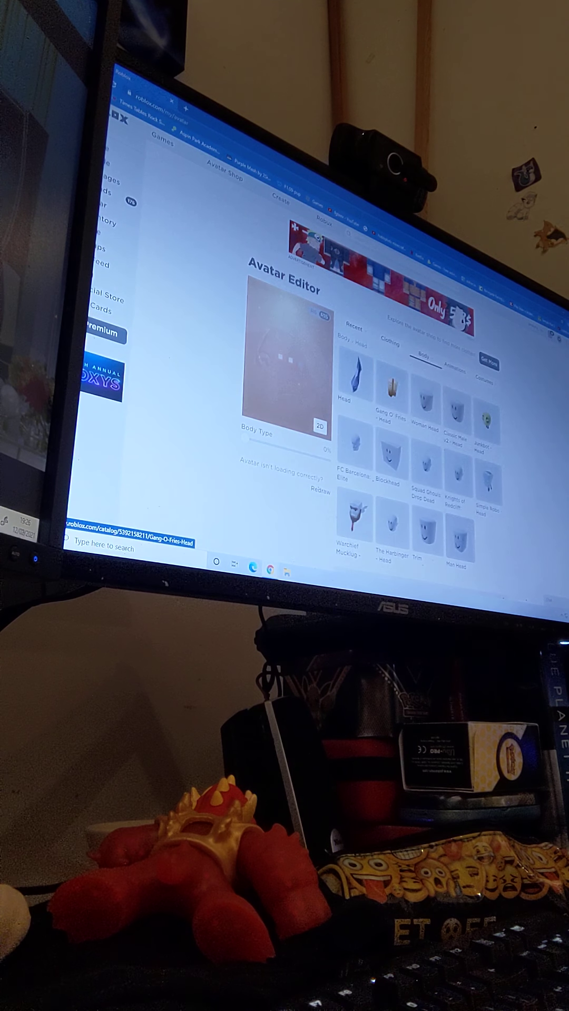
left_click(389, 340)
left_click(388, 392)
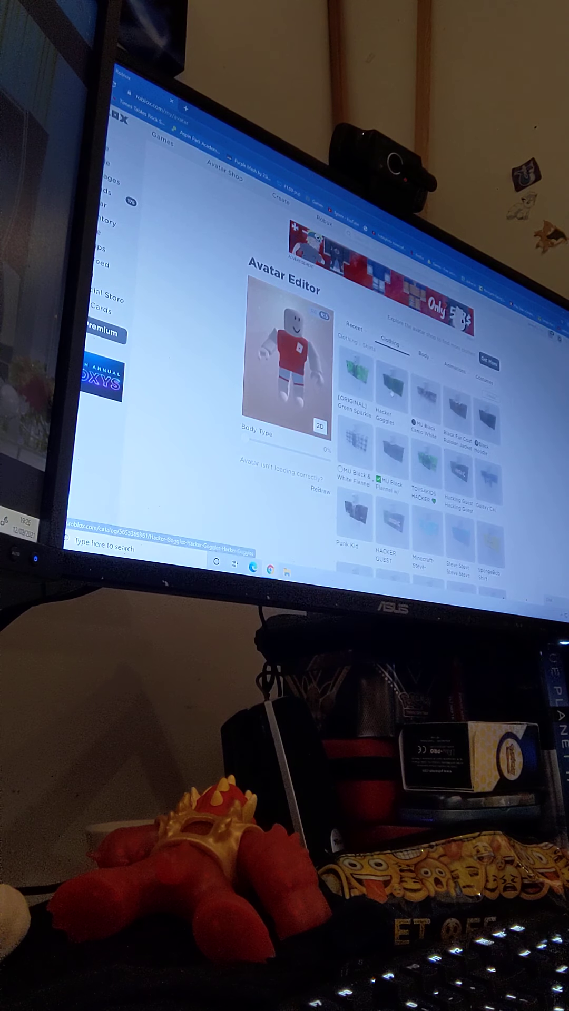
scroll(395, 396, "down", 3)
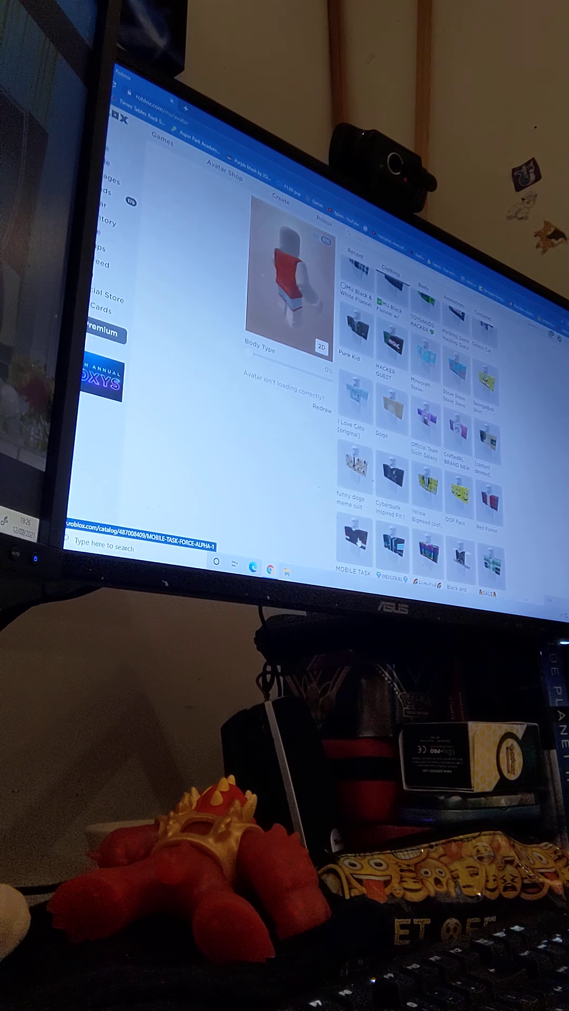
scroll(396, 395, "up", 3)
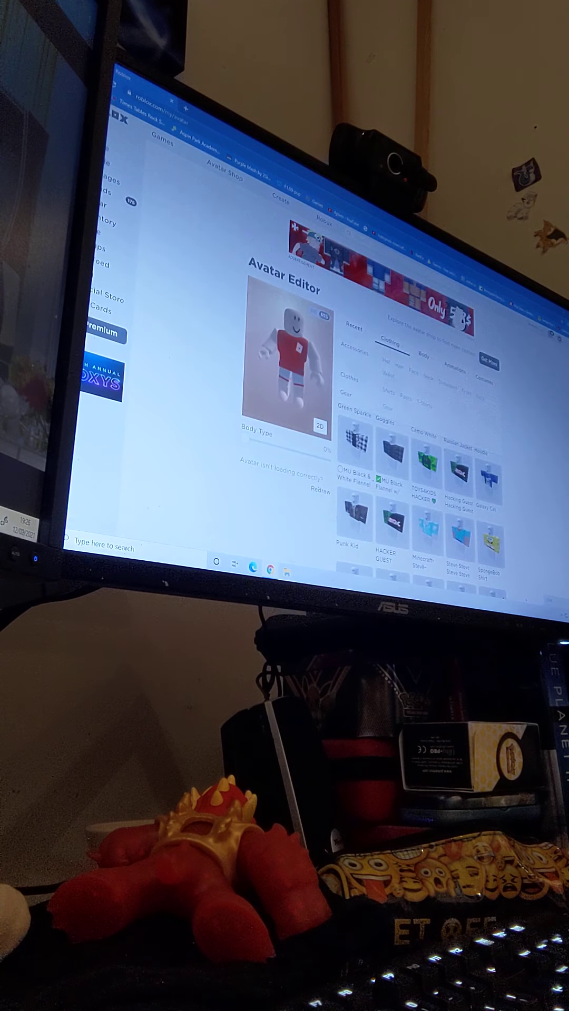
scroll(396, 435, "down", 3)
scroll(395, 396, "down", 3)
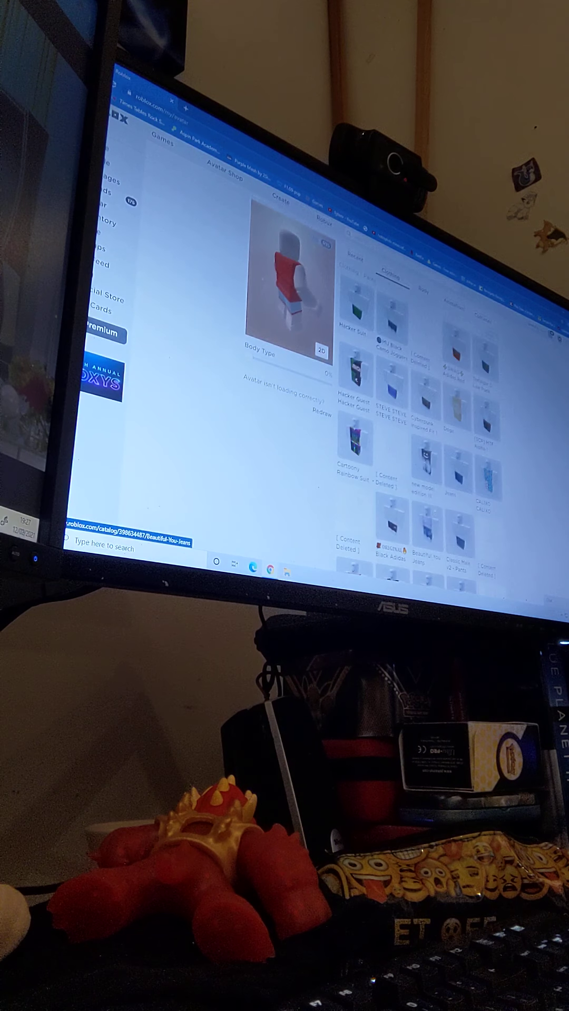
scroll(395, 395, "up", 3)
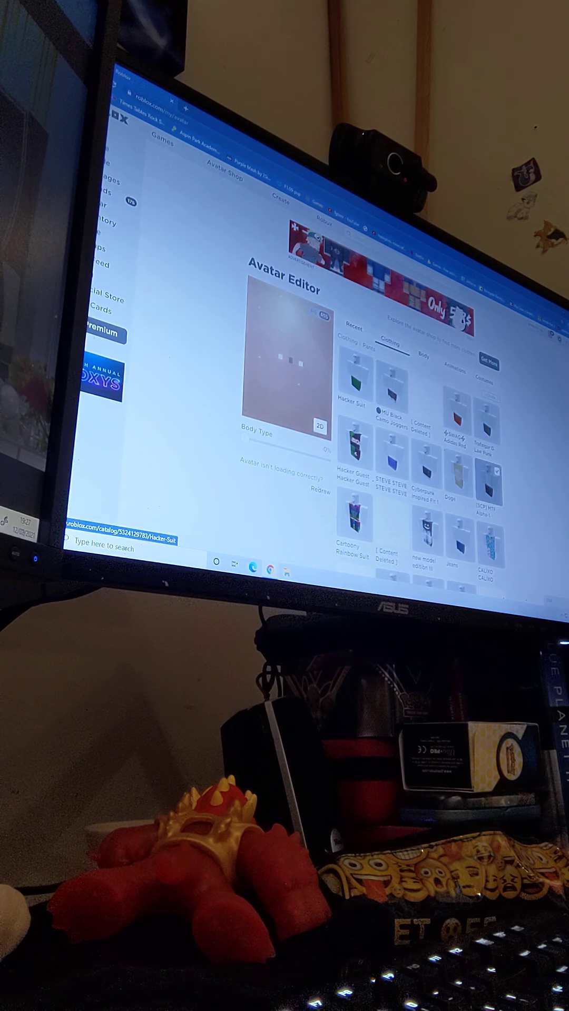
- Browse the hats, hair, recently used items and back accessories
left_click(352, 379)
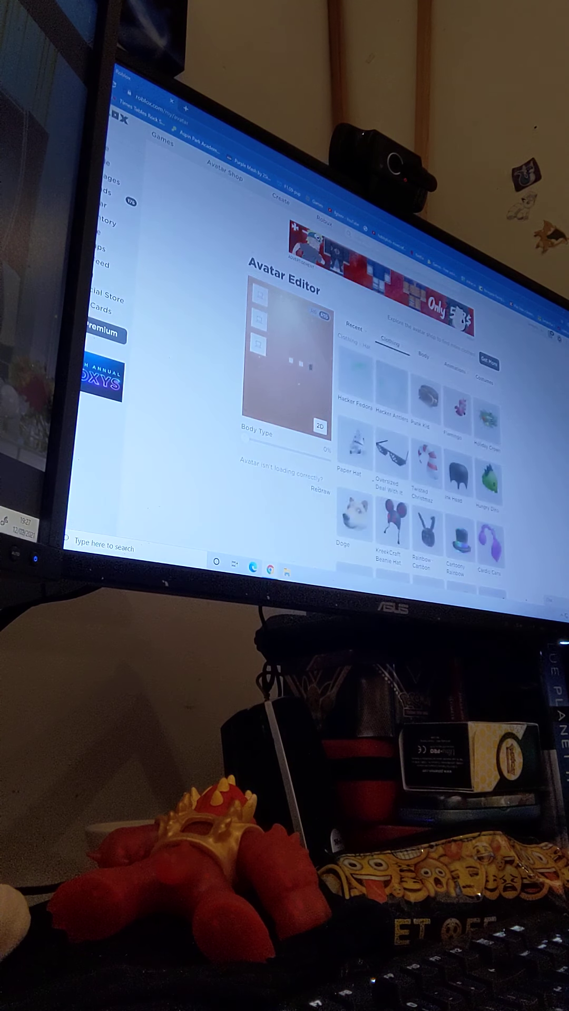
scroll(395, 395, "down", 3)
scroll(395, 395, "up", 3)
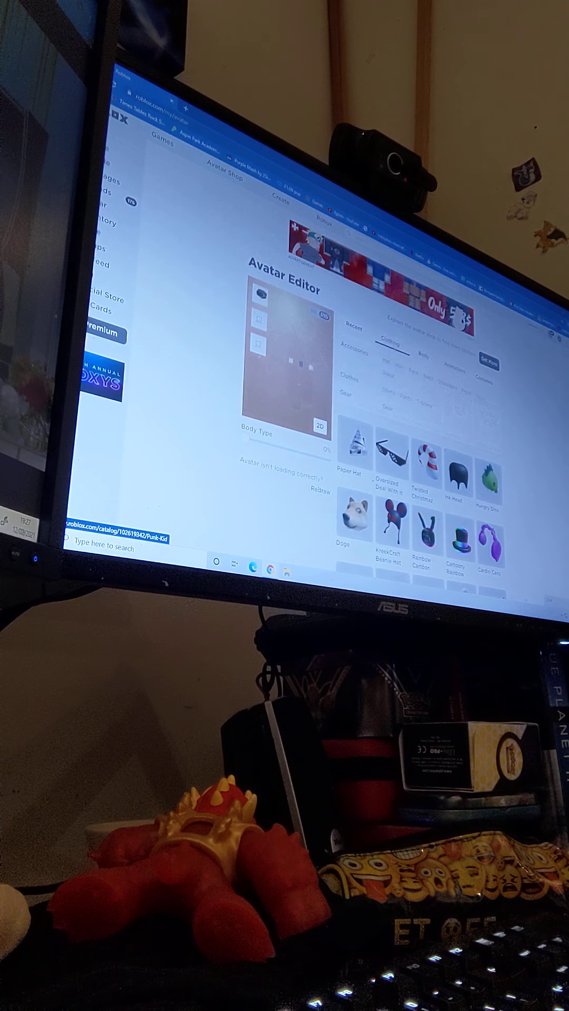
left_click(368, 348)
scroll(396, 395, "down", 3)
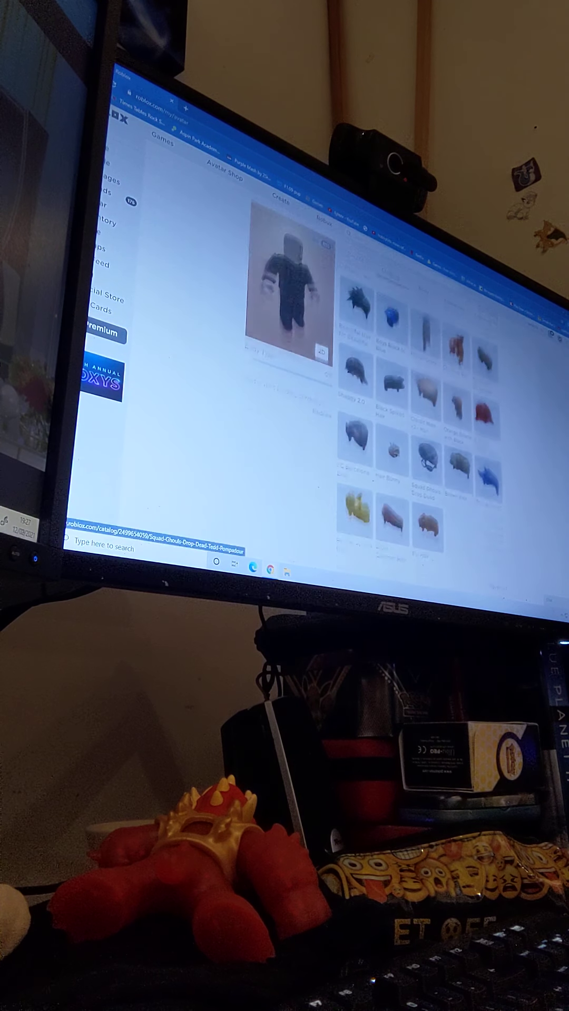
left_click(357, 443)
scroll(396, 395, "up", 3)
left_click(354, 327)
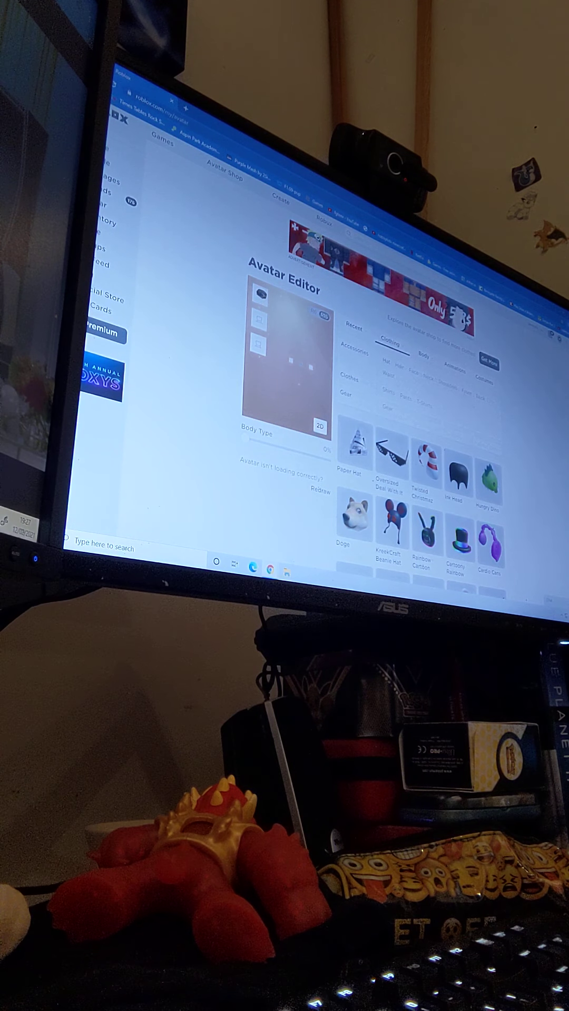
left_click(354, 352)
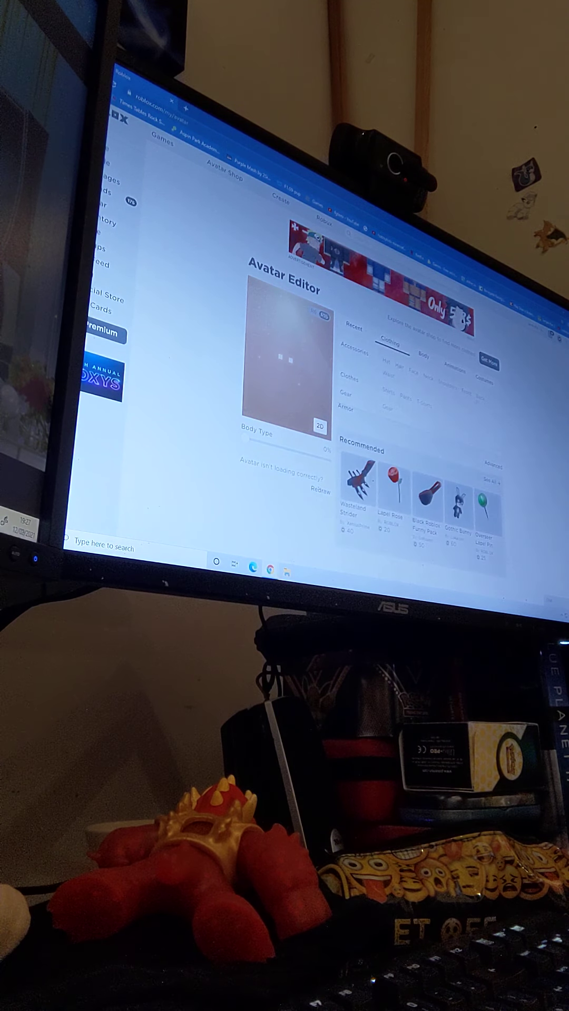
left_click(423, 379)
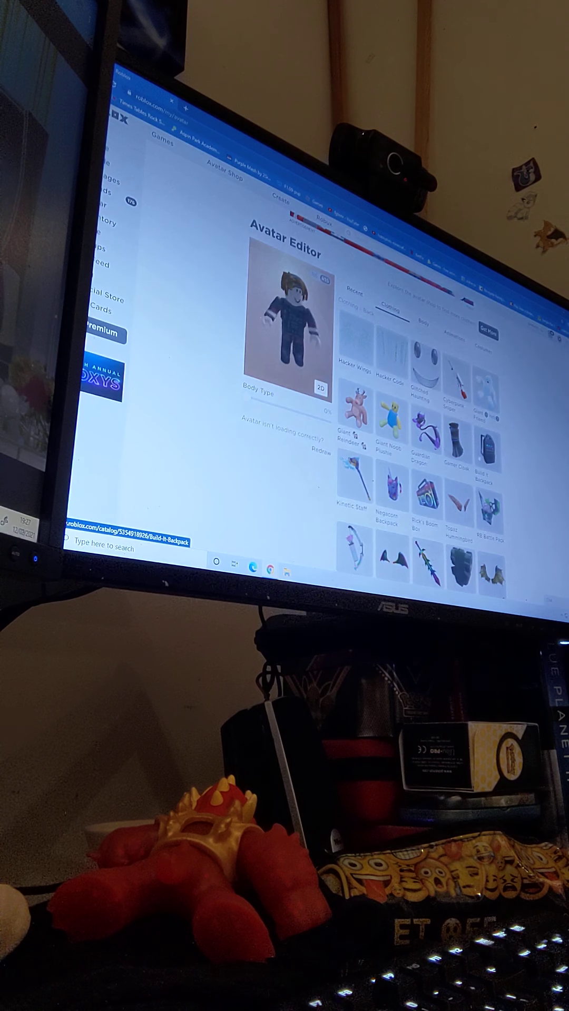
- View the preset costumes, then go to the Roblox home page
left_click(391, 352)
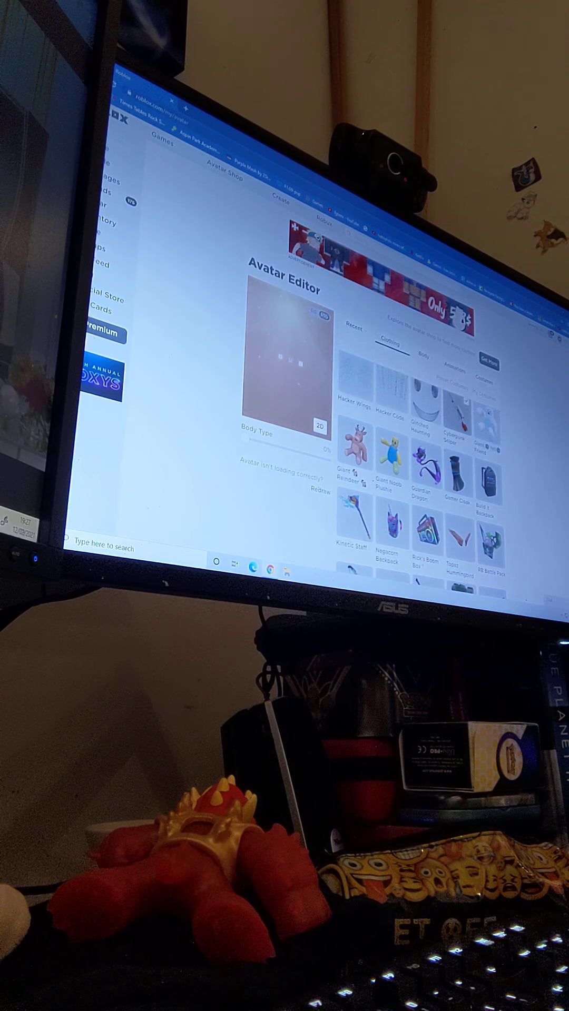
left_click(484, 380)
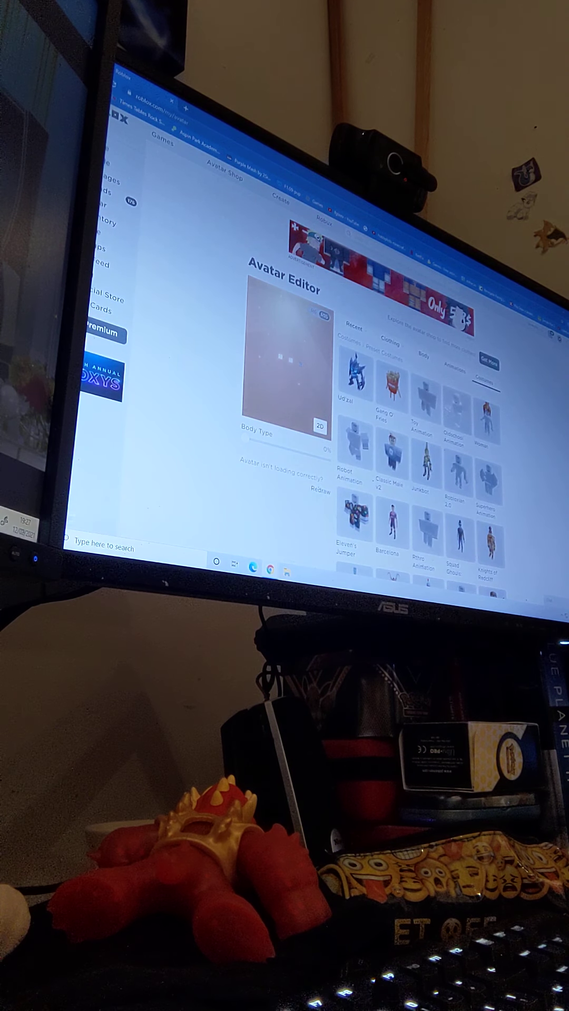
left_click(119, 118)
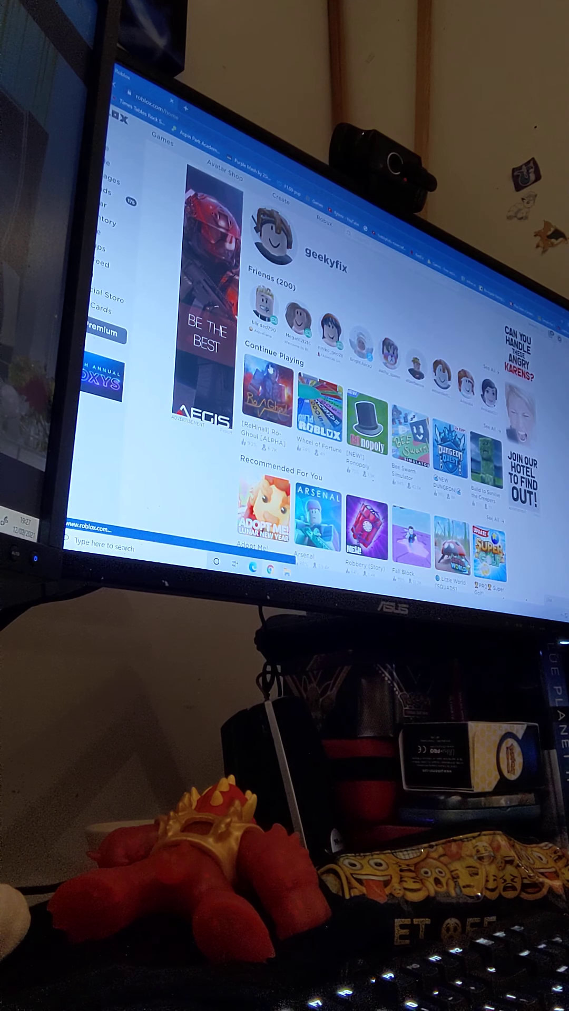
- Open Ro-Ghoul from Continue Playing and start playing it
left_click(269, 380)
left_click(454, 418)
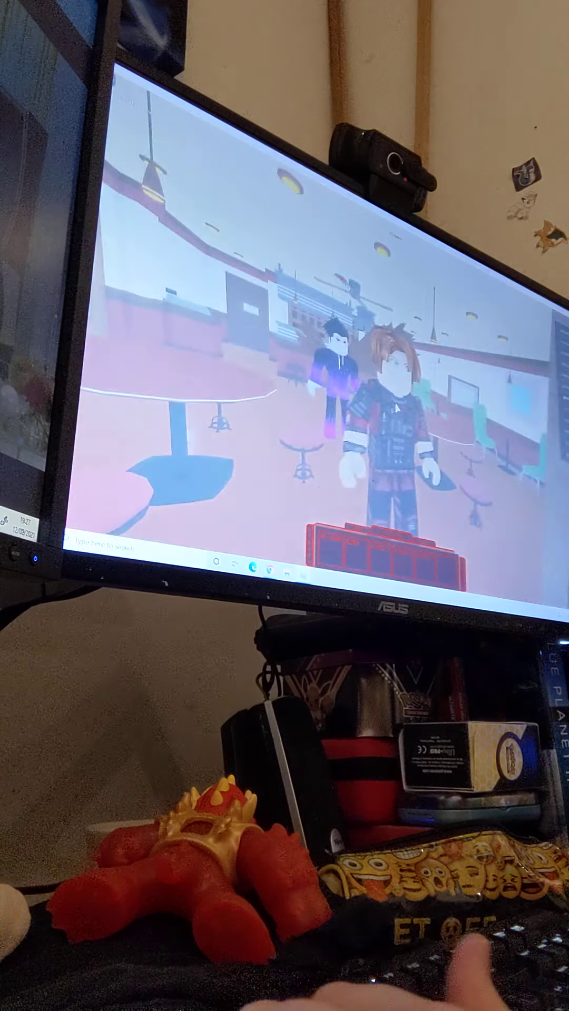
- Run the character out of the building, down the city street, swinging its glowing weapon
key("w")
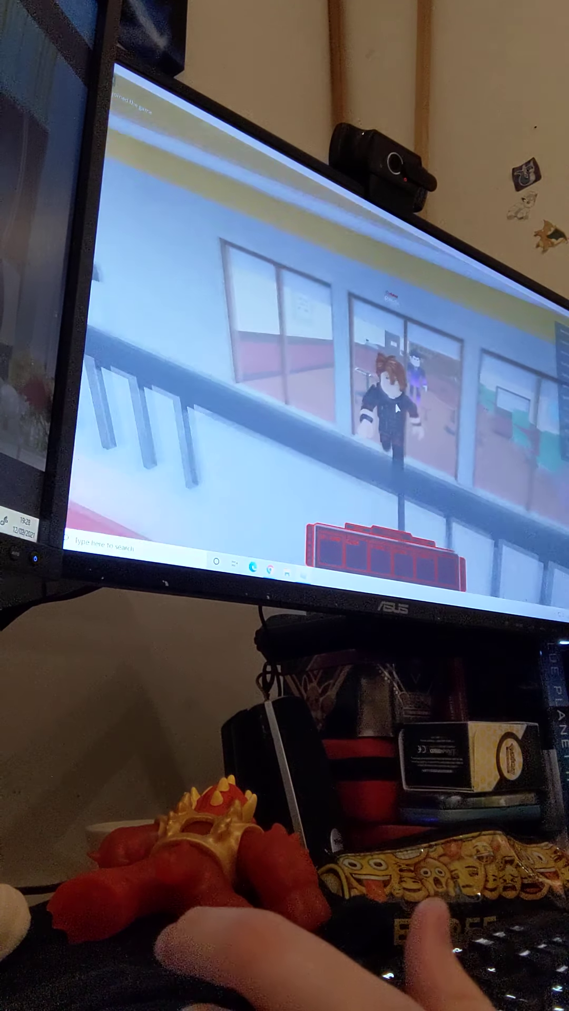
scroll(398, 408, "up", 3)
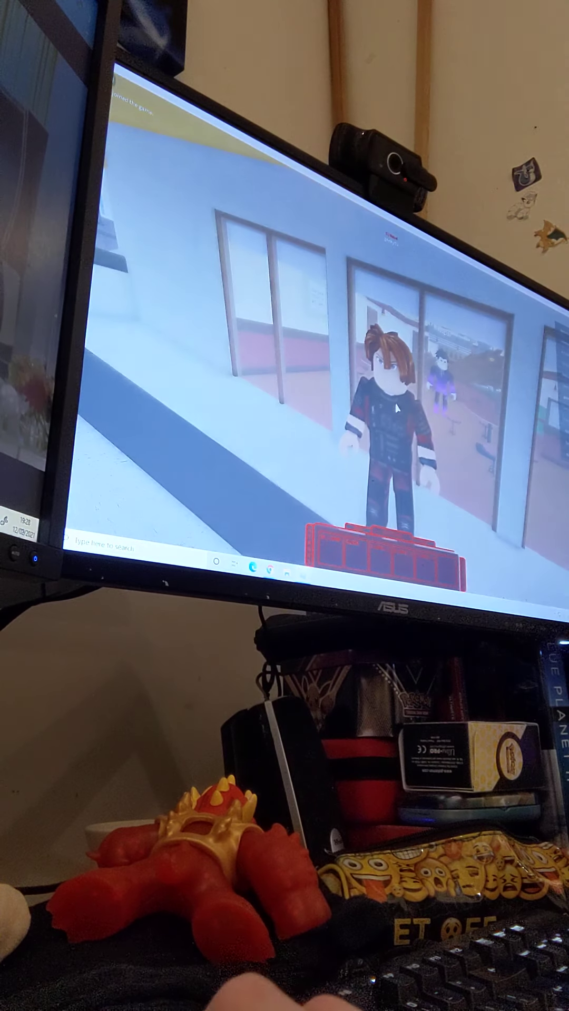
key("w")
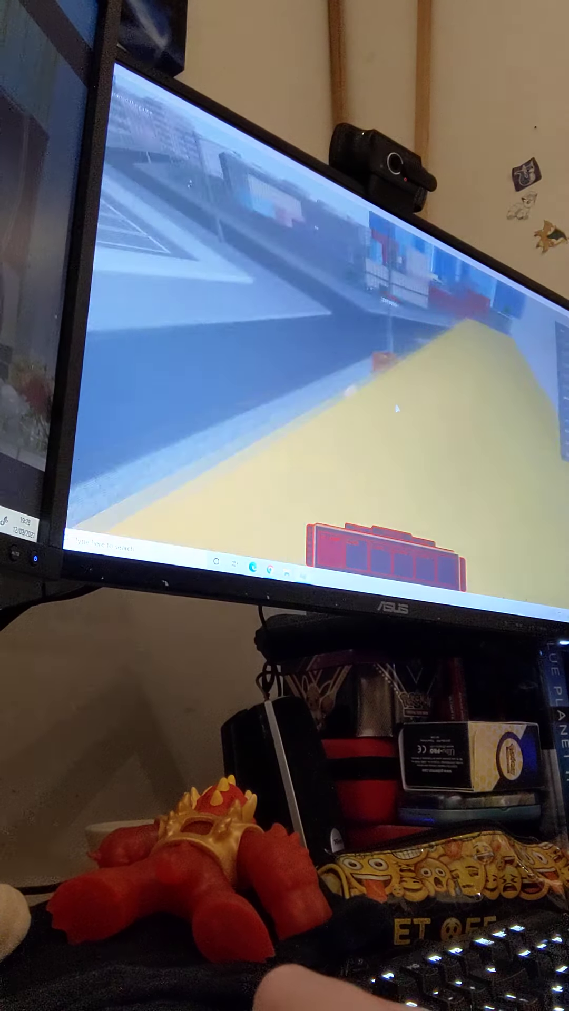
key("w")
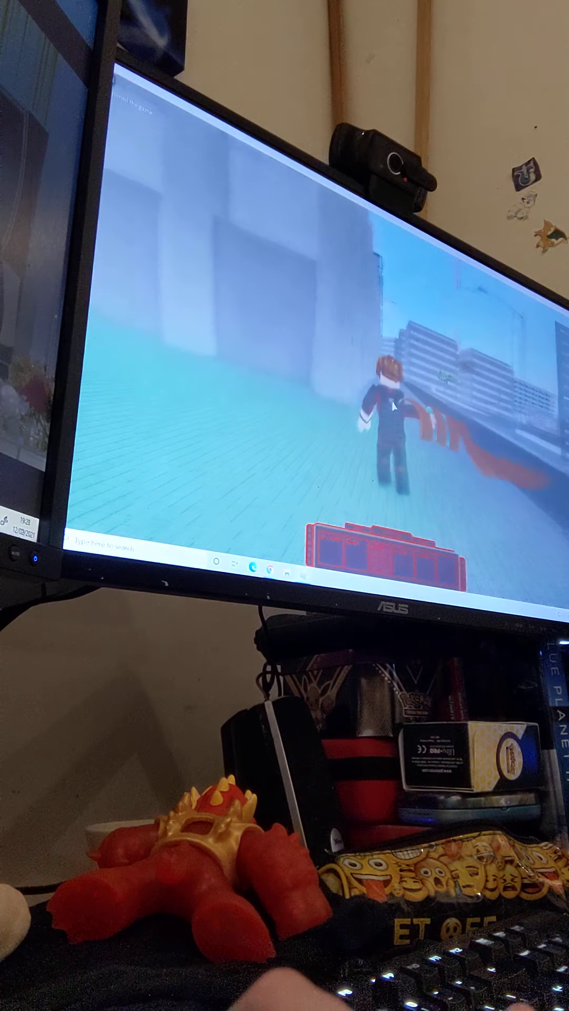
key("w")
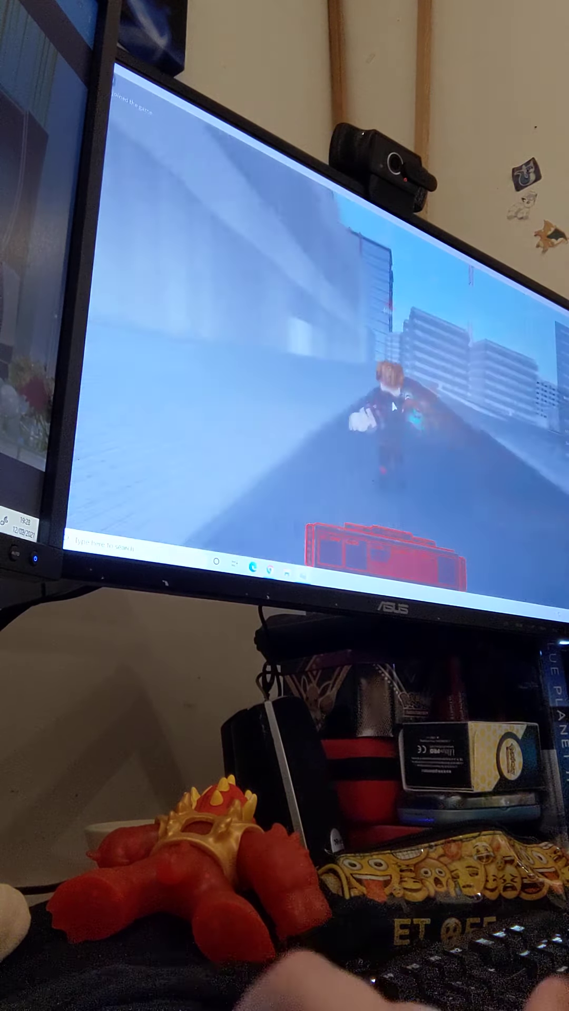
key("w")
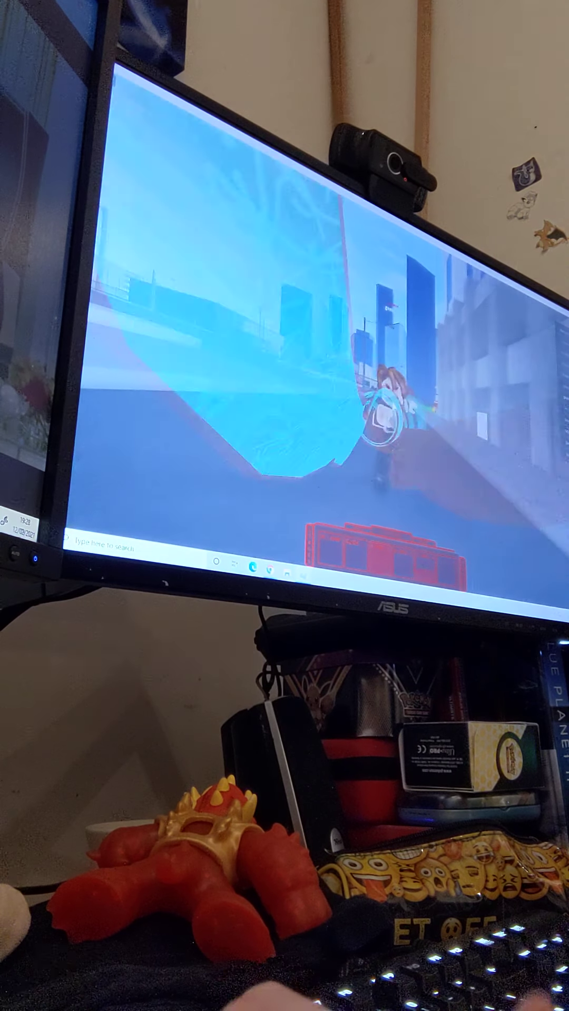
- Switch back to the browser's Avatar Editor and browse the costumes and shirts
key("alt+Tab")
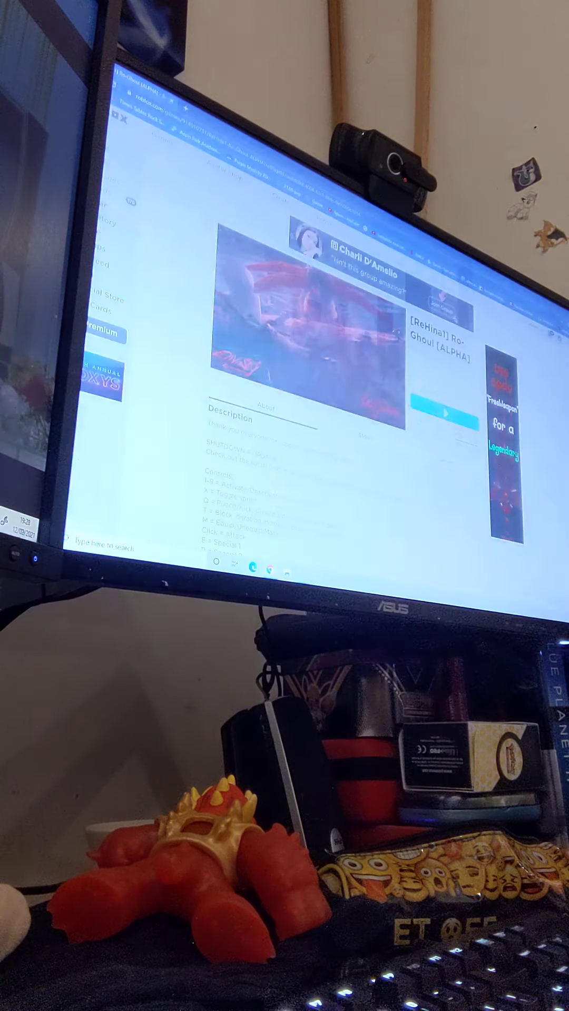
left_click(106, 194)
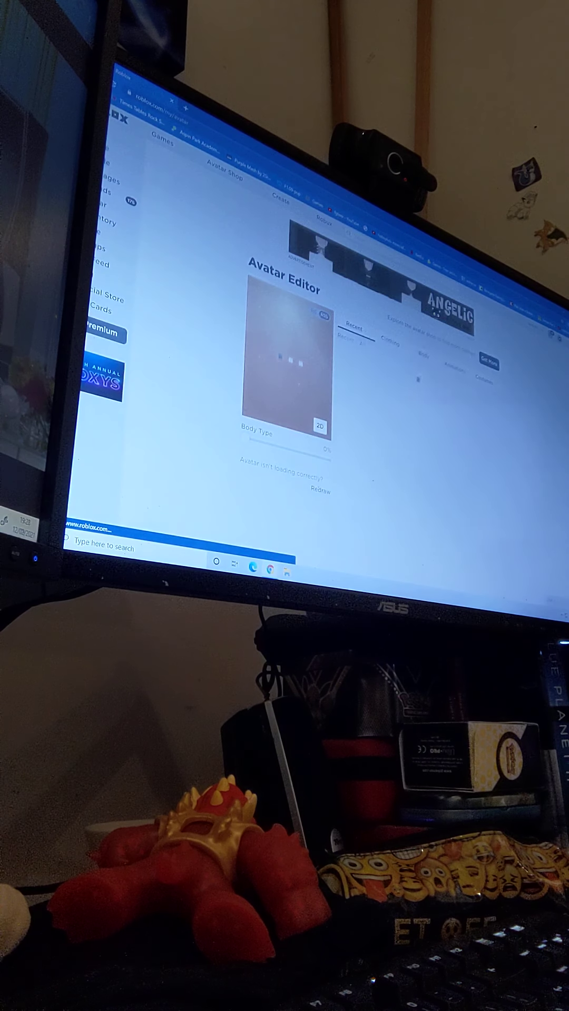
left_click(484, 381)
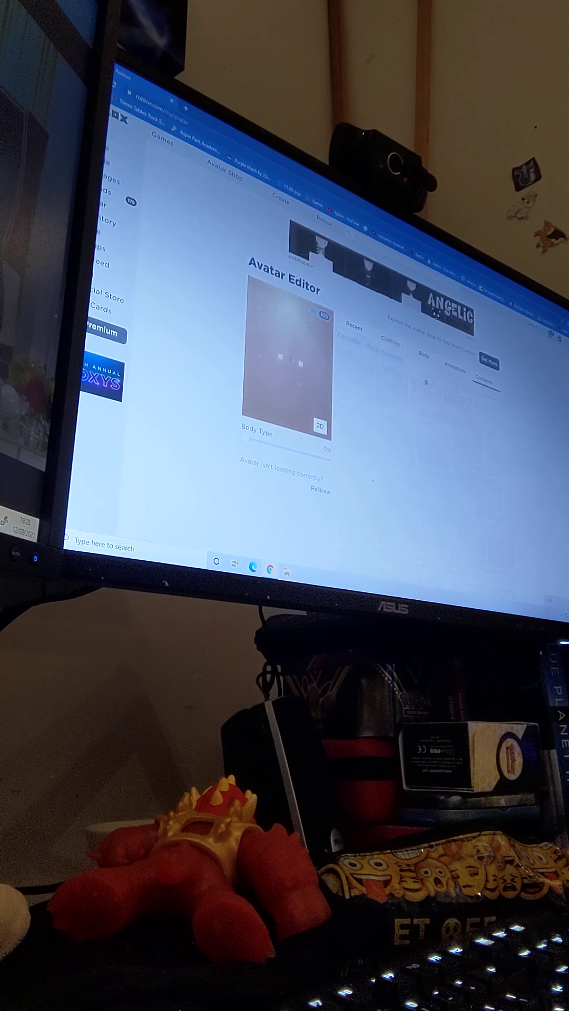
left_click(387, 390)
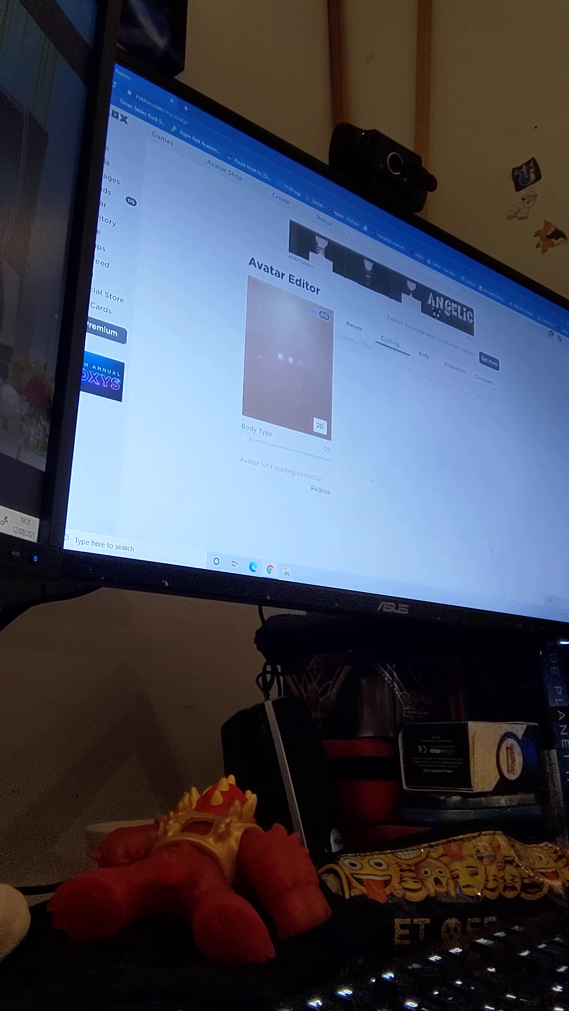
scroll(396, 395, "down", 3)
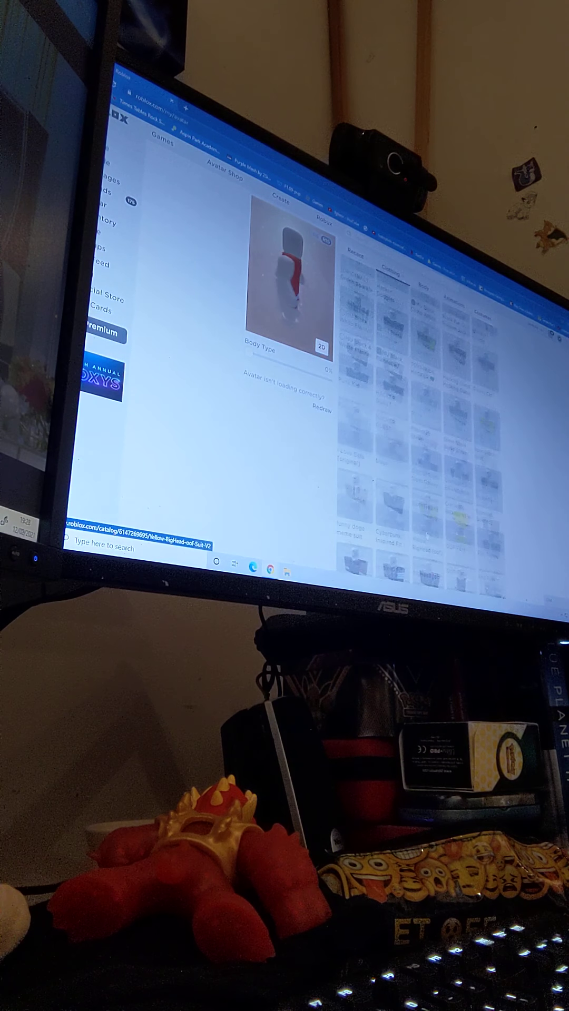
scroll(419, 435, "down", 3)
left_click(350, 432)
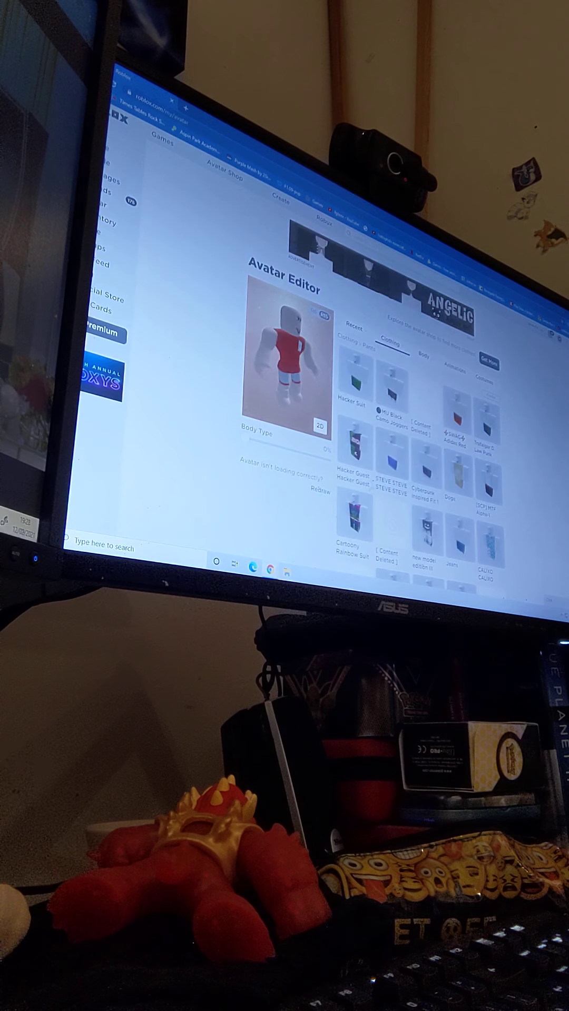
scroll(419, 435, "down", 3)
scroll(419, 435, "down", 3)
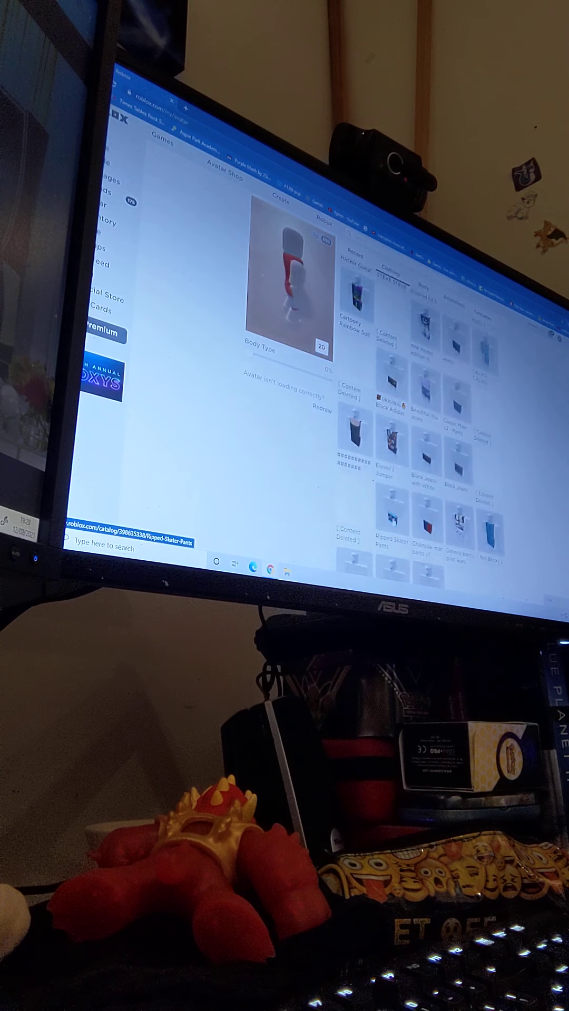
scroll(419, 435, "down", 3)
scroll(419, 435, "up", 5)
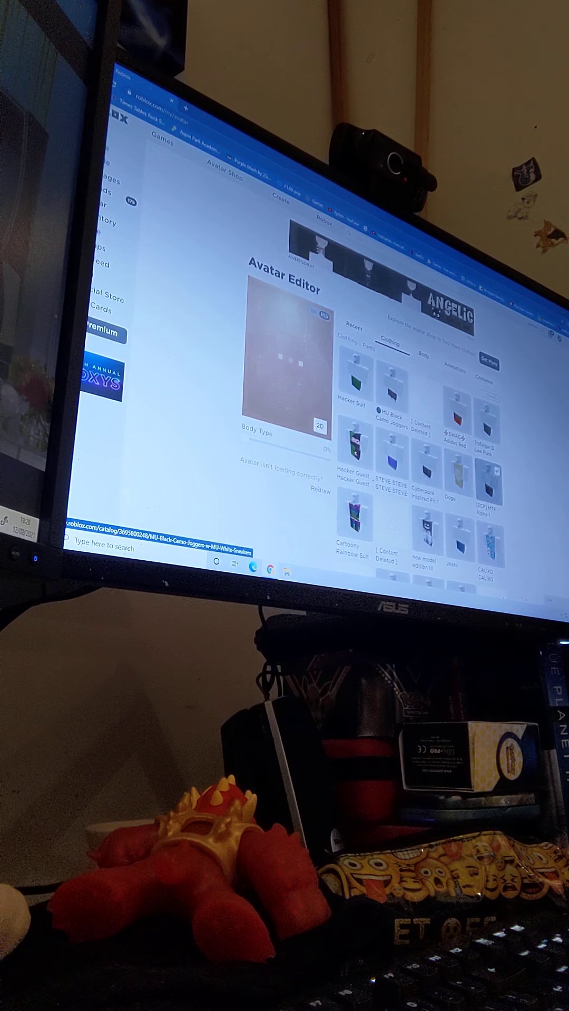
- Browse hair, faces, face, shoulder, front and back accessories, costumes, then hats
left_click(398, 361)
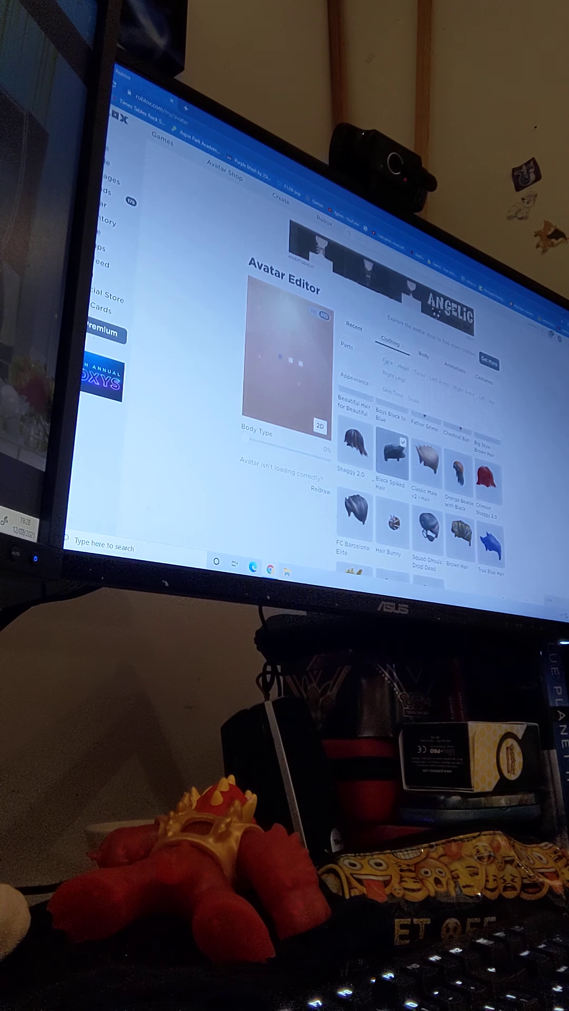
left_click(388, 362)
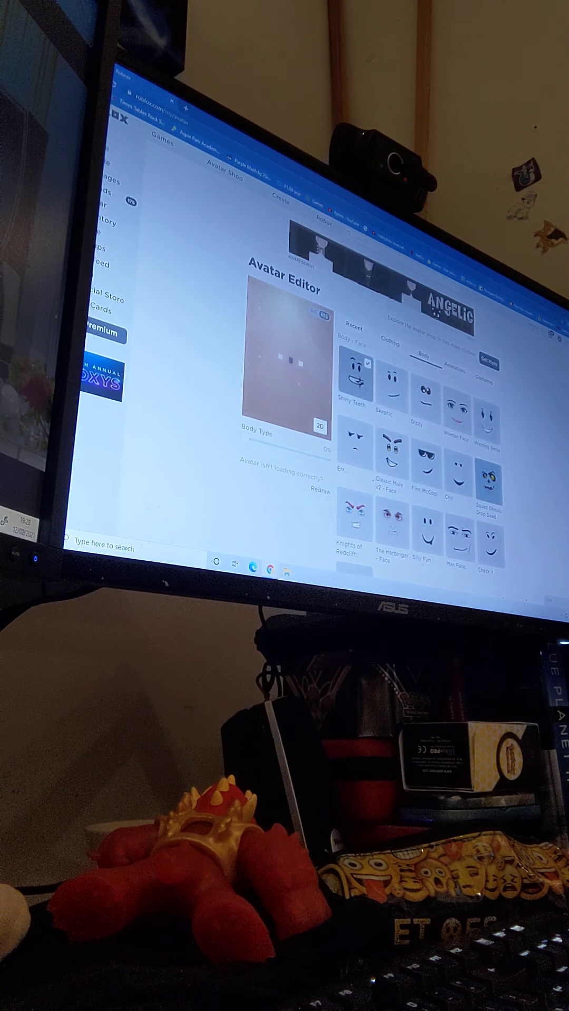
left_click(372, 352)
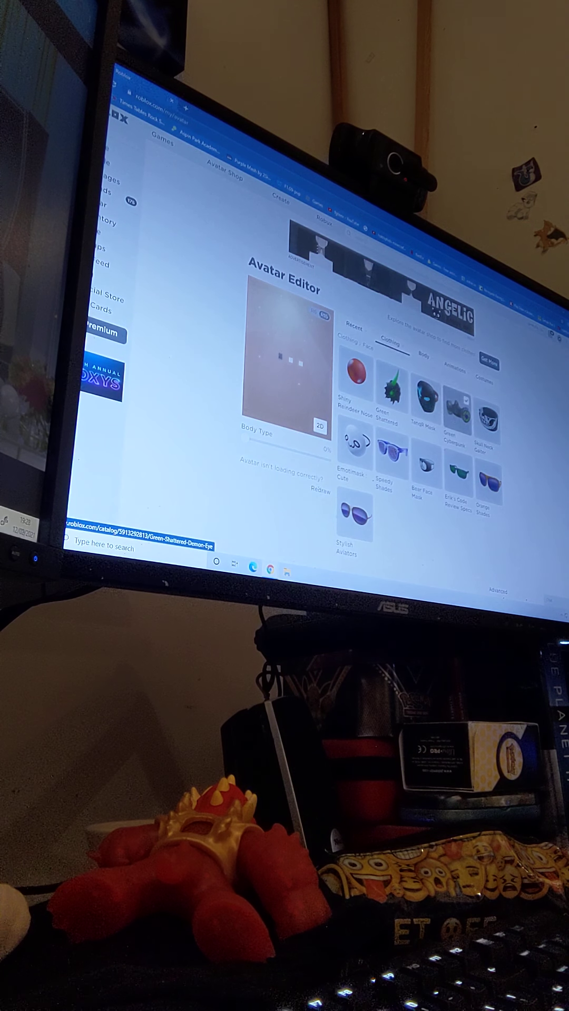
left_click(390, 352)
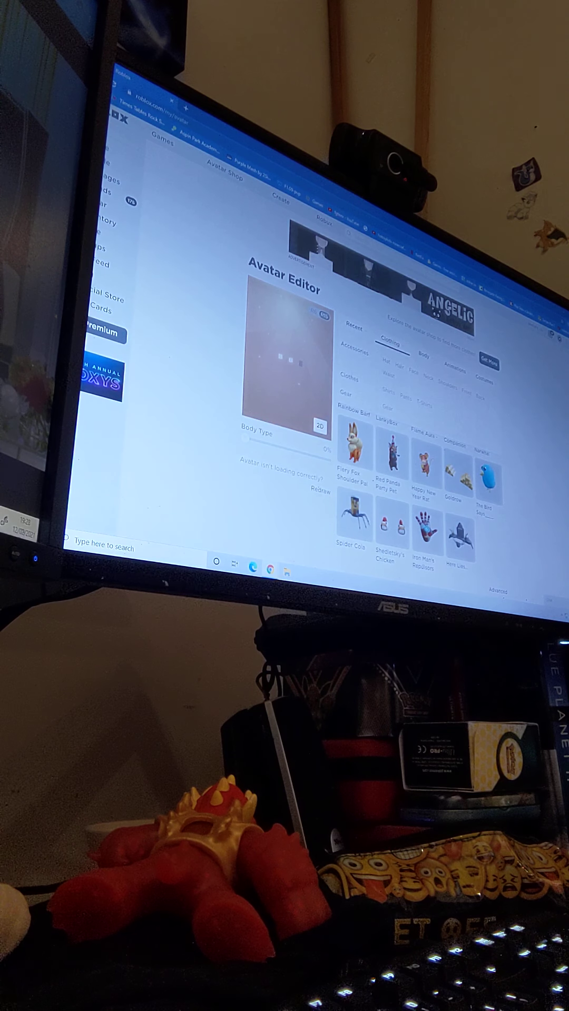
left_click(387, 376)
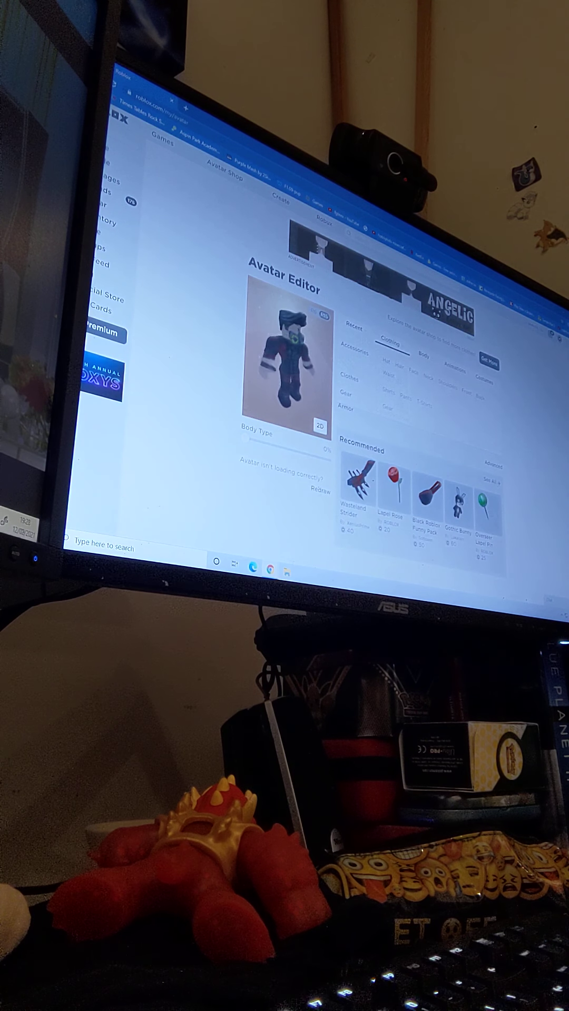
left_click(480, 399)
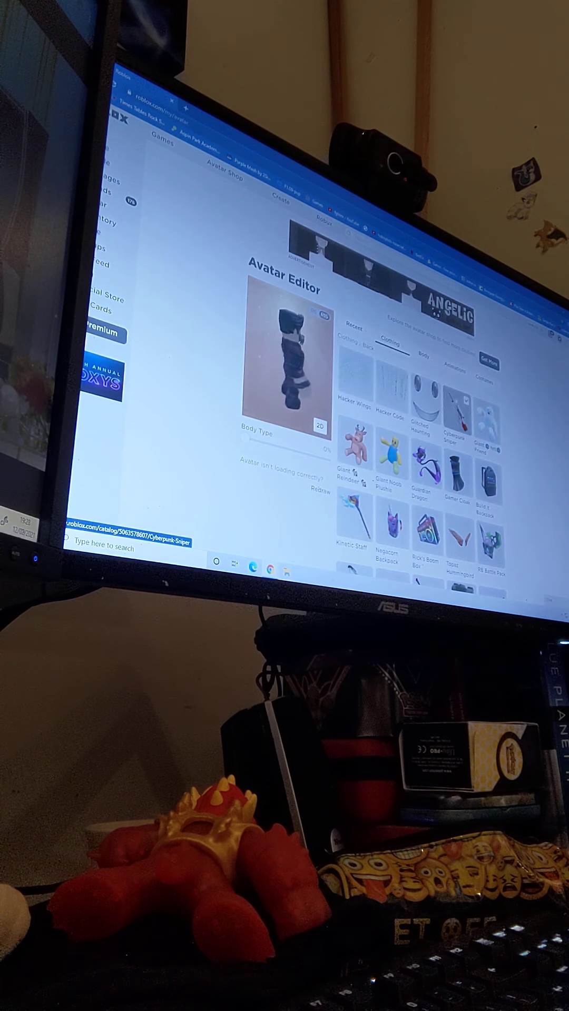
left_click(483, 378)
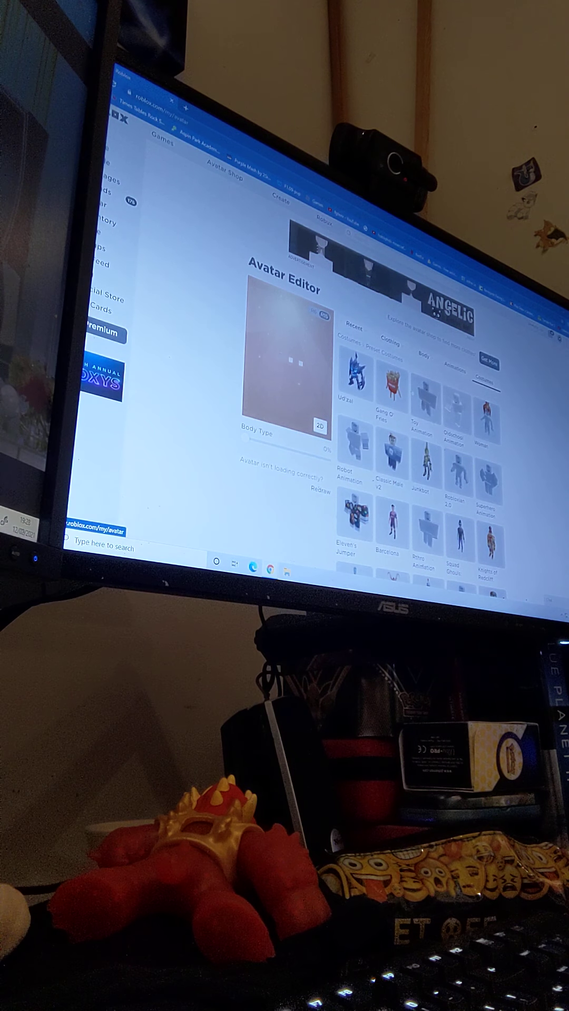
left_click(389, 342)
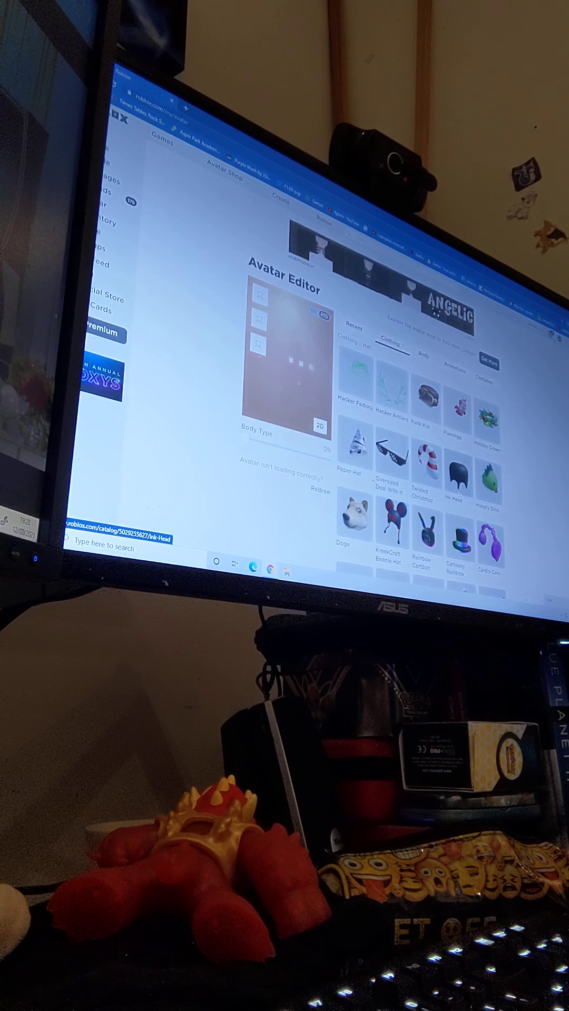
scroll(411, 443, "down", 2)
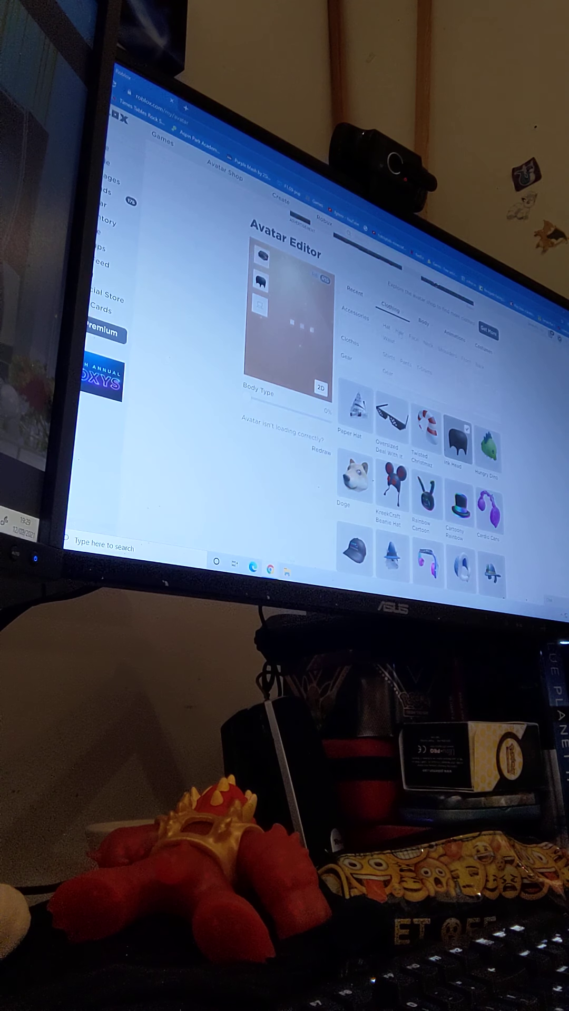
left_click(389, 308)
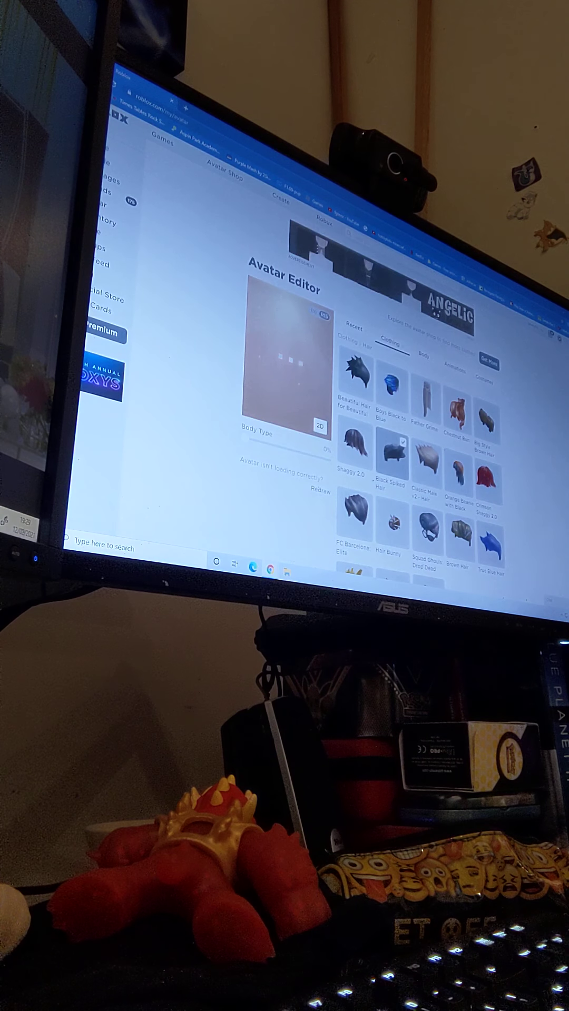
- From Home, open the [ReHina1] Ro-Ghoul [ALPHA] page and start playing
left_click(121, 118)
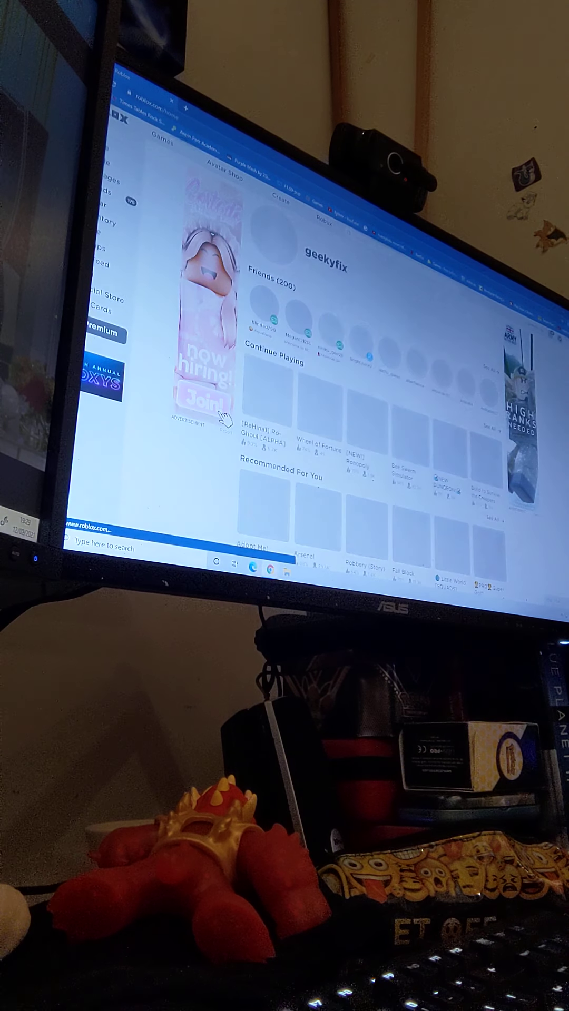
left_click(267, 392)
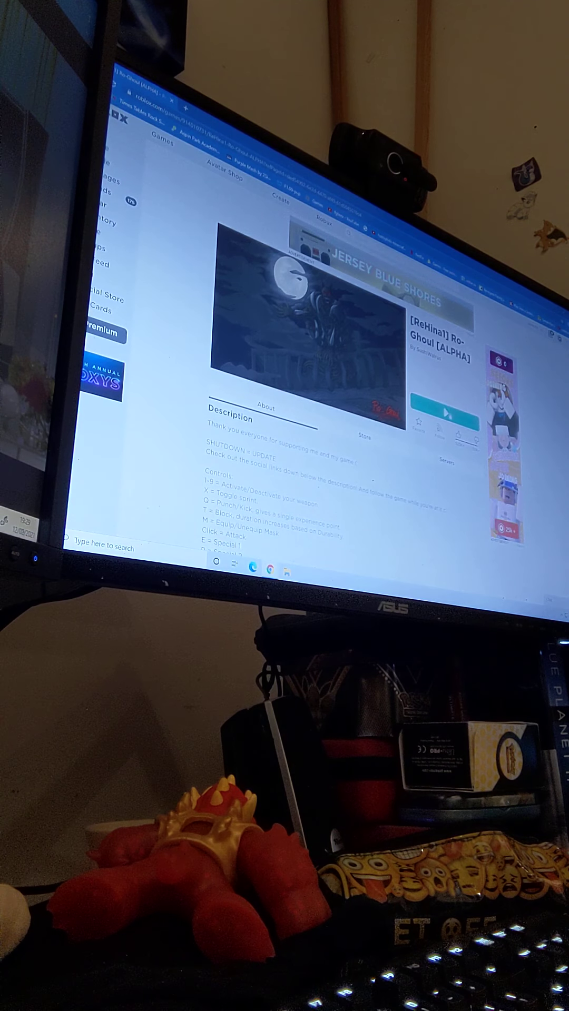
left_click(444, 412)
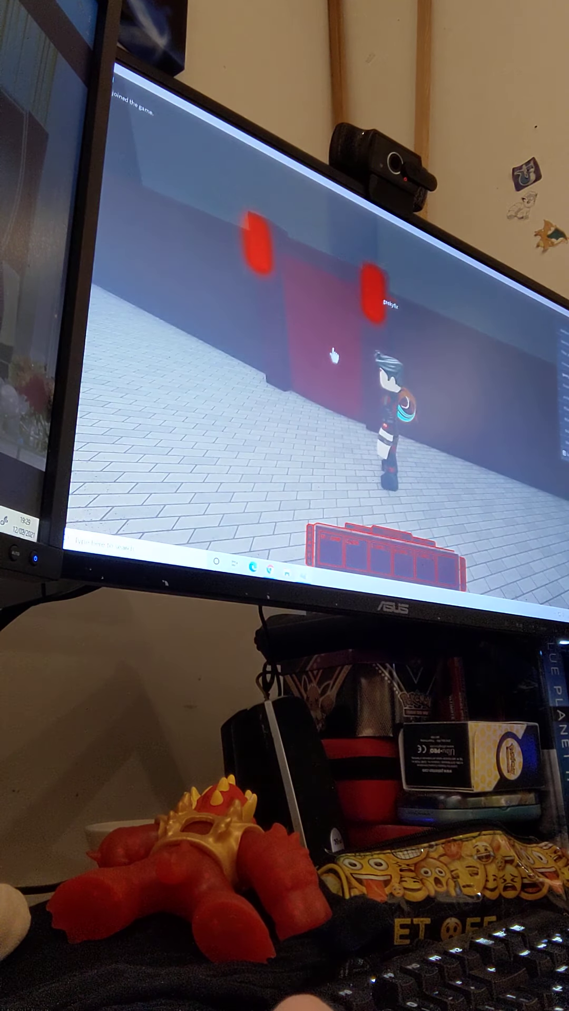
- Go through the red door and look around the checkered arena
left_click(334, 356)
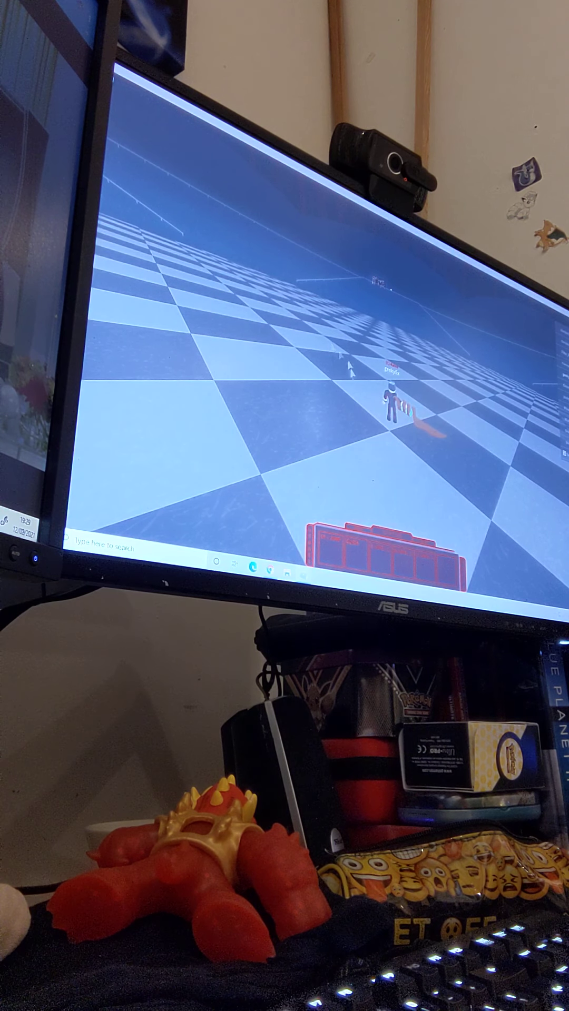
left_click_drag(396, 411, 439, 468)
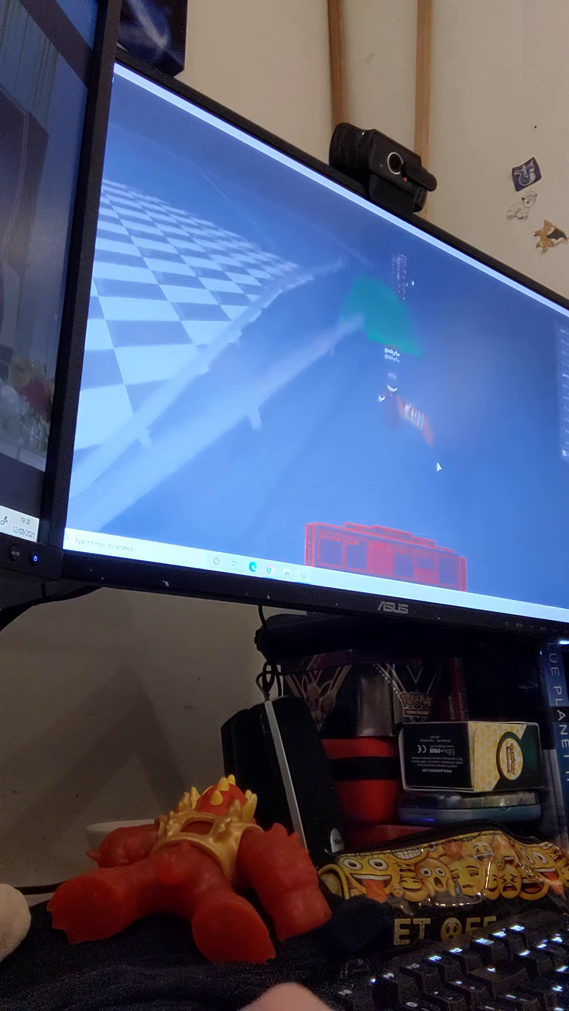
- Run from the arena into the foggy city, slashing with the weapon along the way
right_click(439, 468)
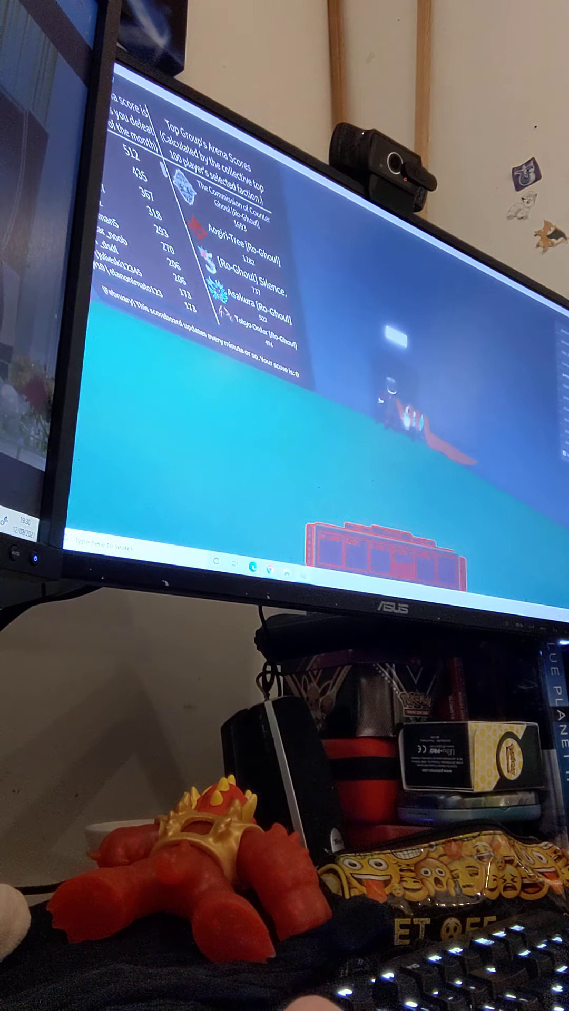
key("w")
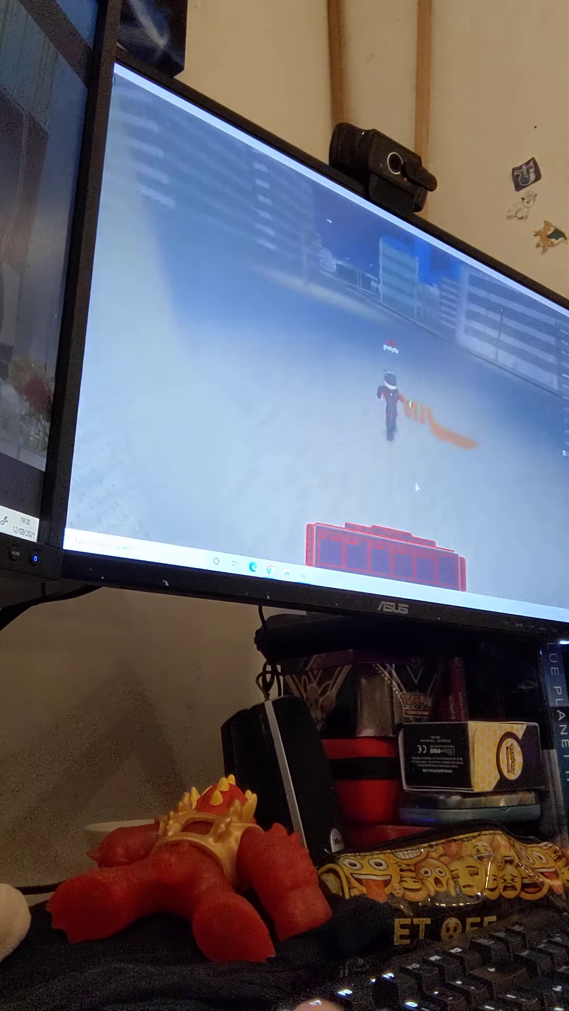
key("w")
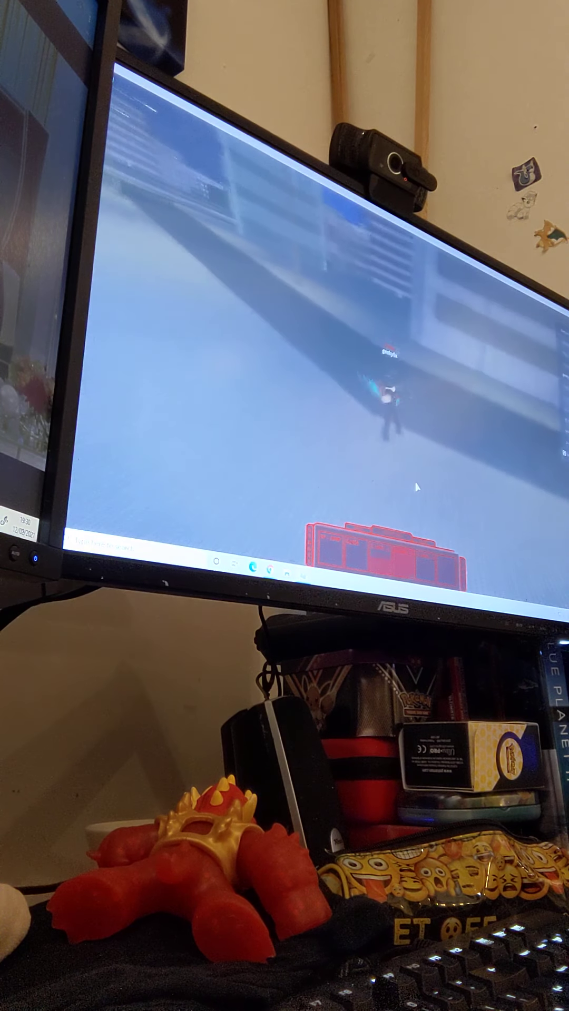
scroll(417, 487, "up", 4)
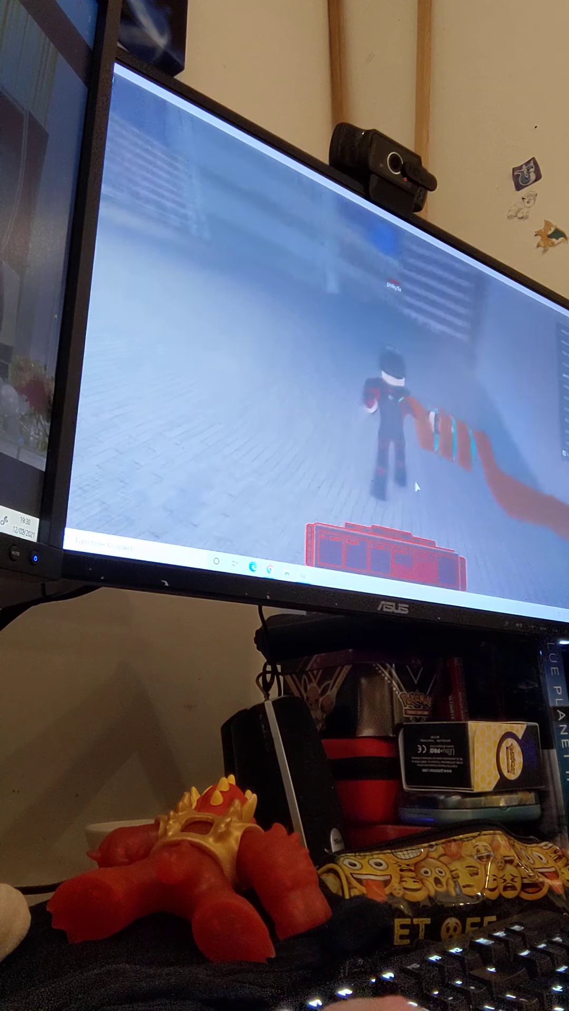
key("w")
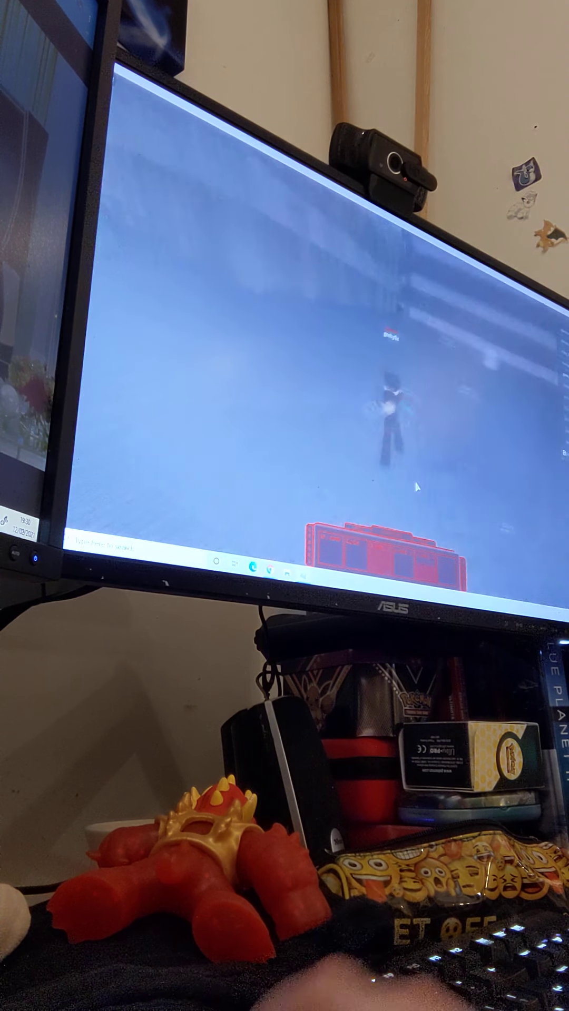
key("w")
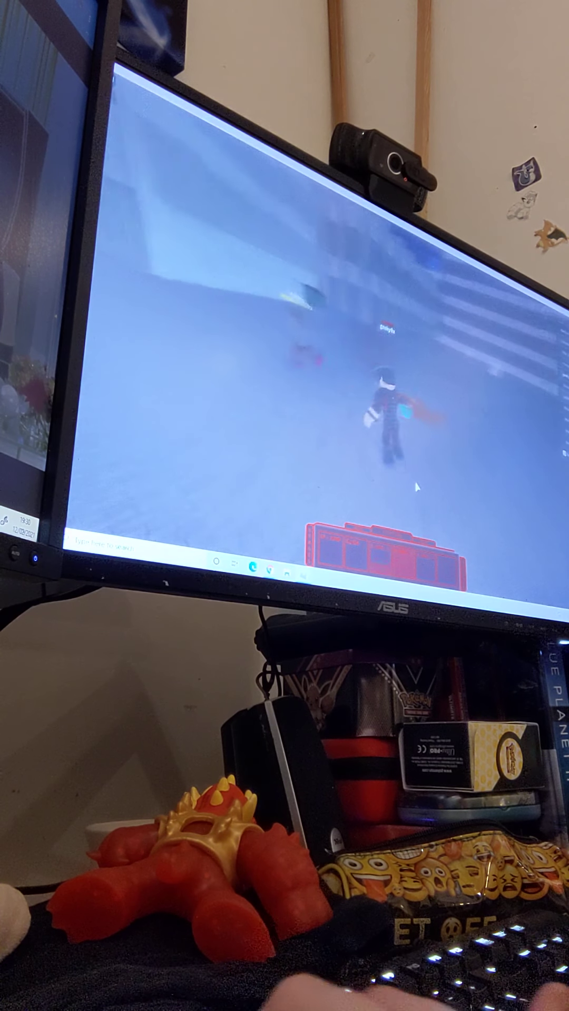
key("w")
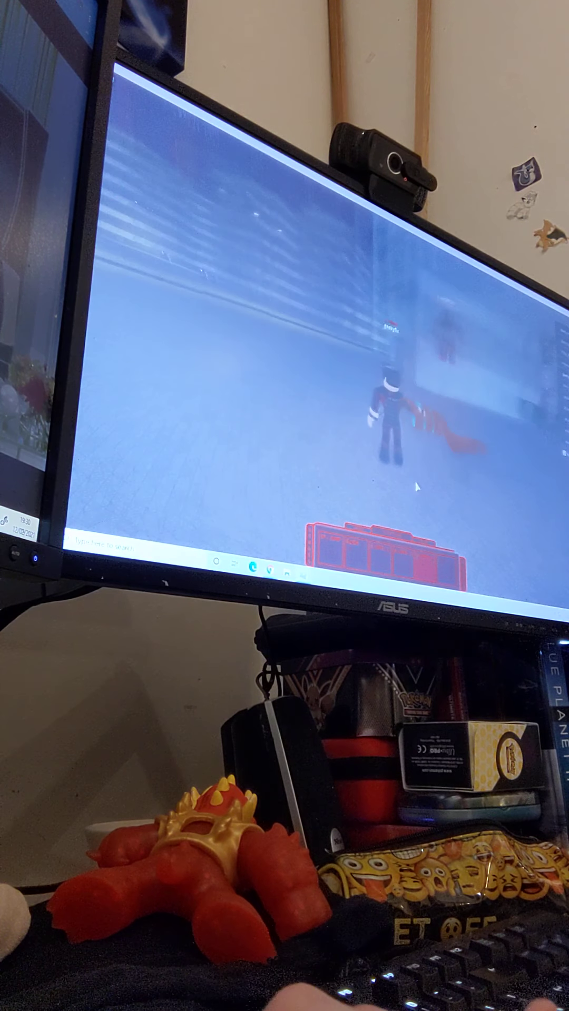
key("w")
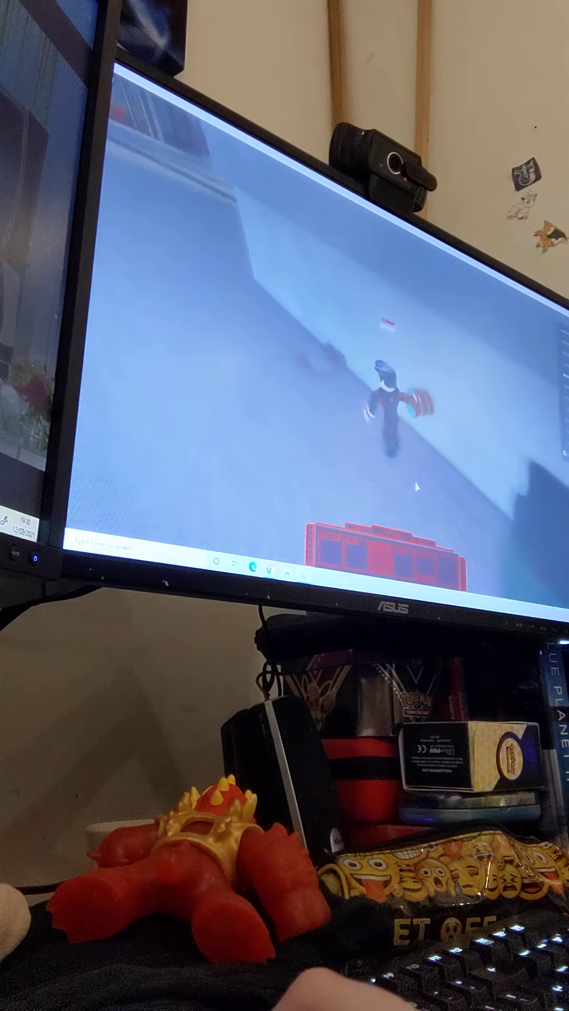
key("w")
- Run down the street to the other players and attack the sword-wielding opponent
key("w")
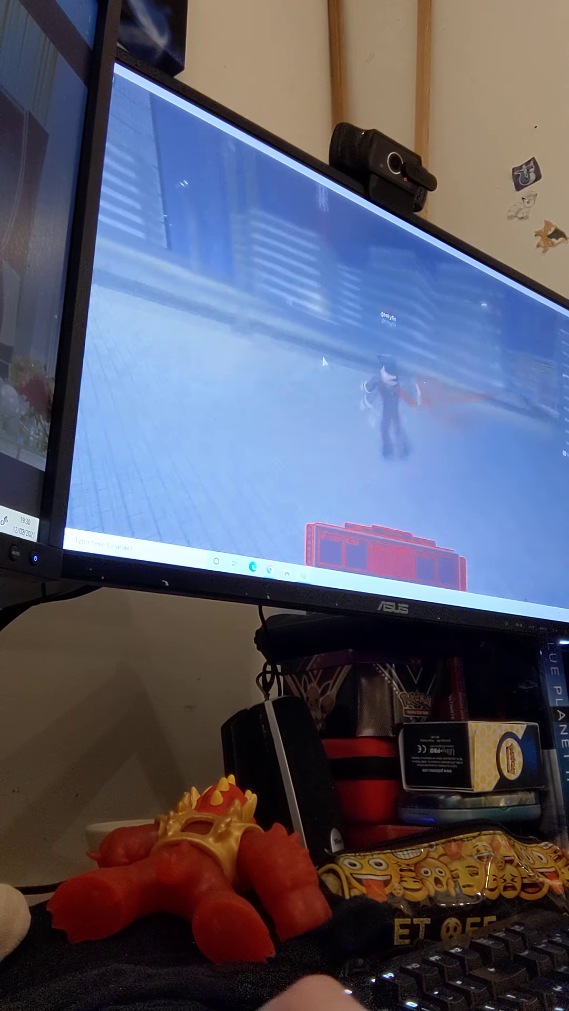
key("w")
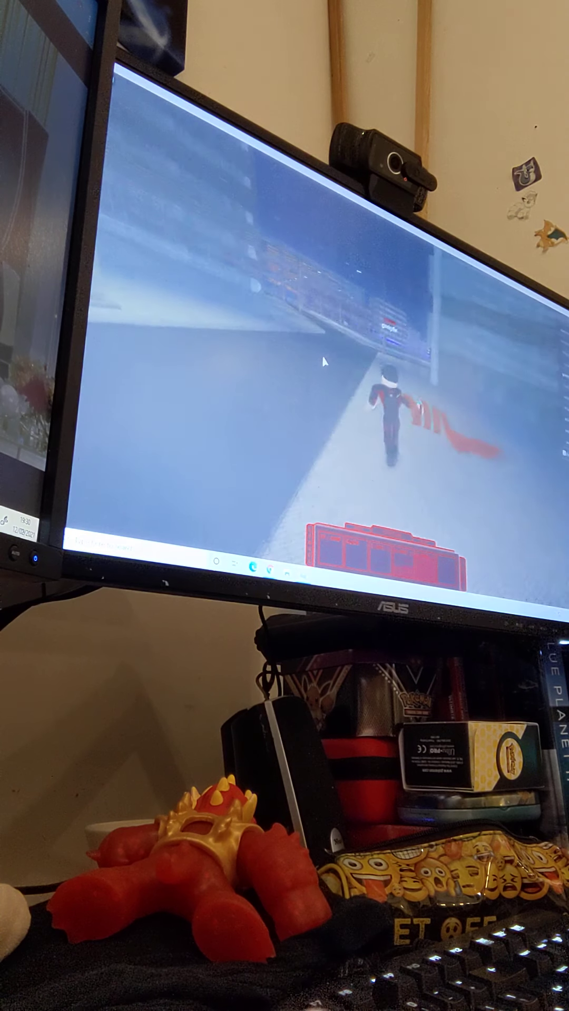
key("w")
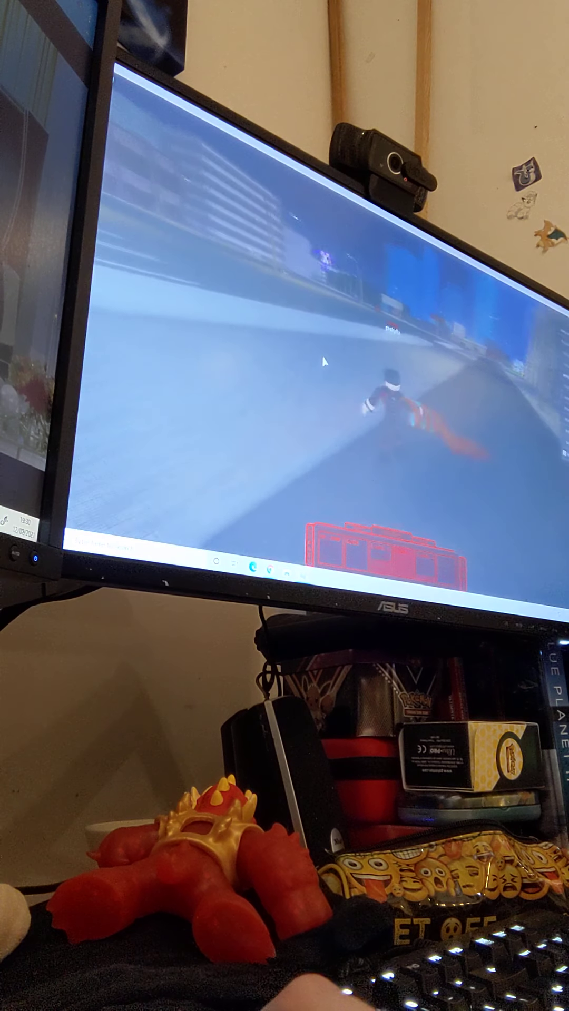
key("w")
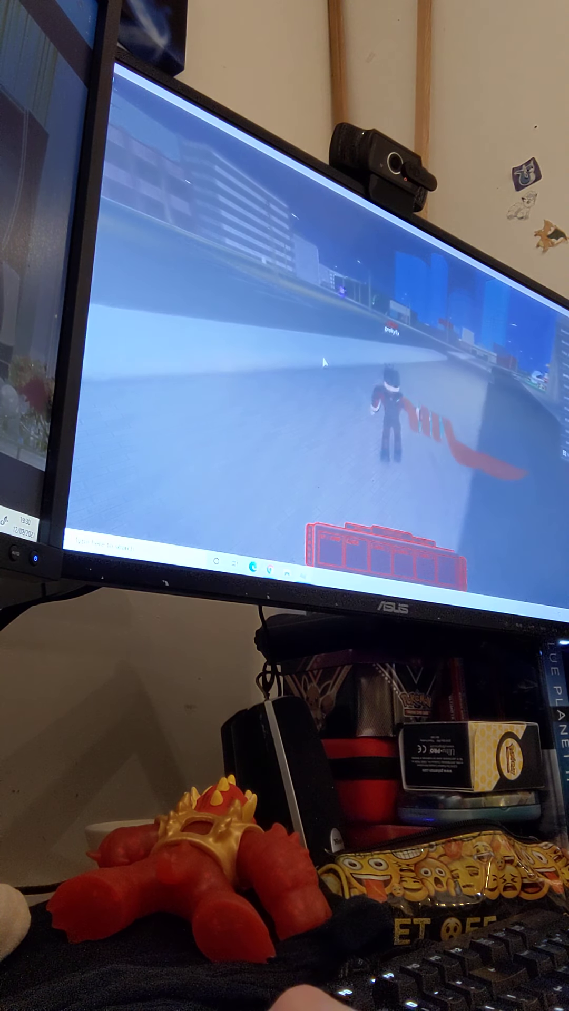
key("w")
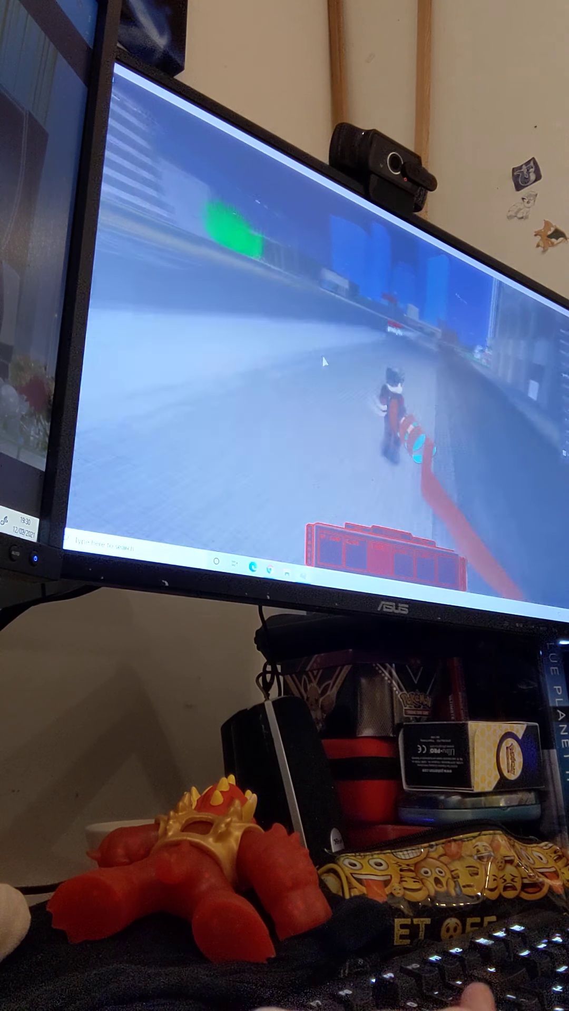
key("w")
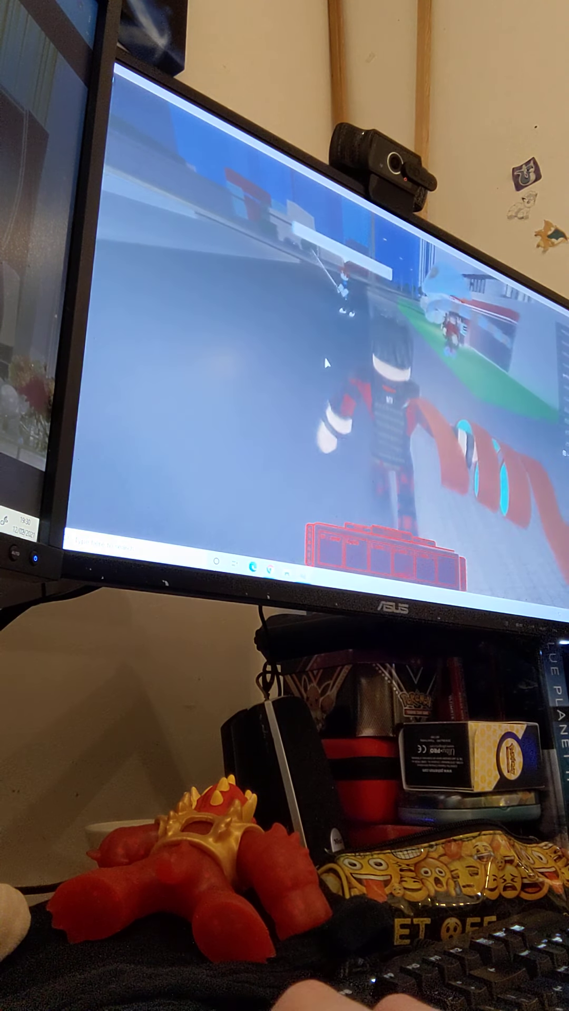
key("w")
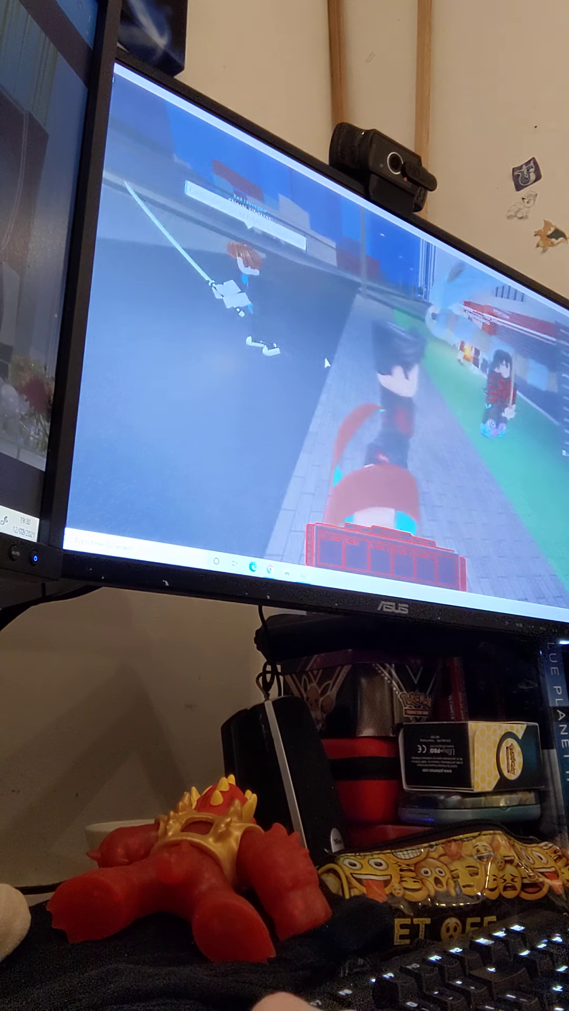
key("w")
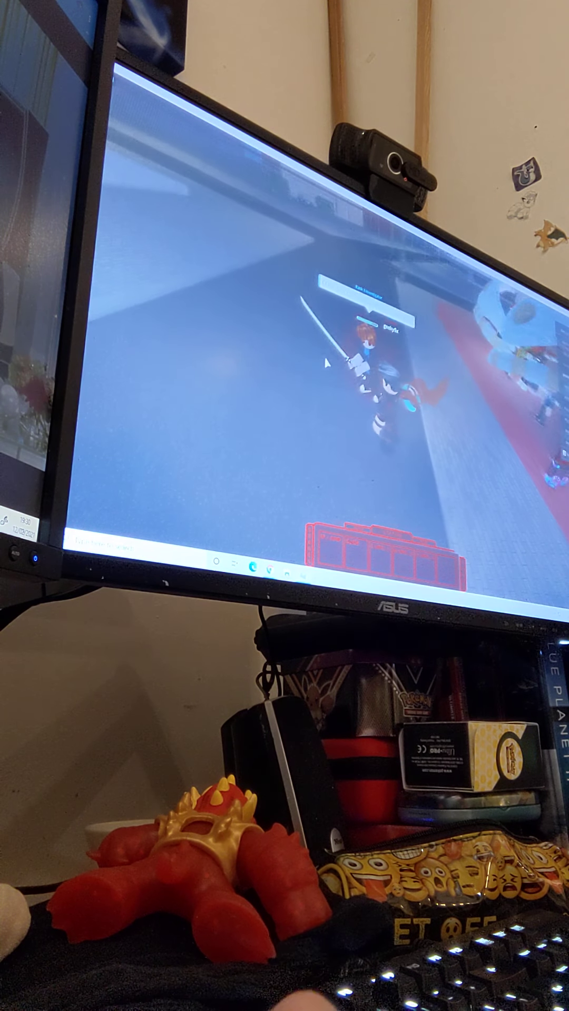
key("w")
key("w")
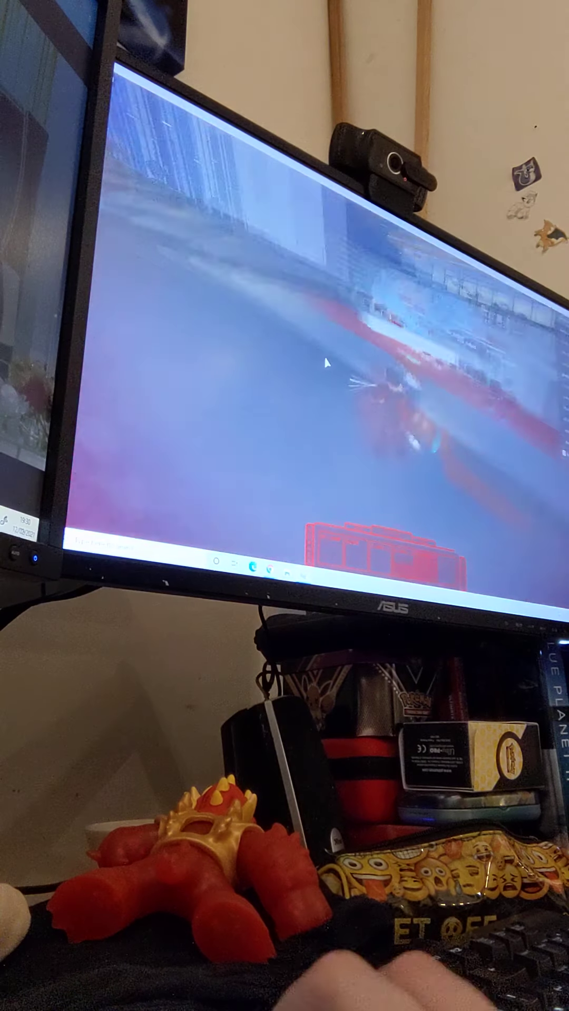
key("w")
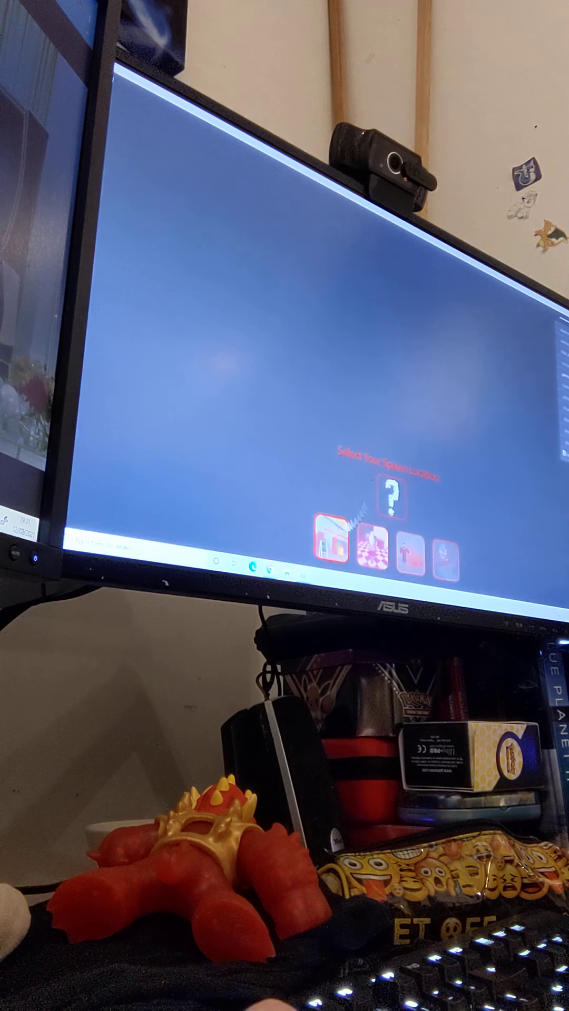
- Pick a spawn point on the Select Your Spawn Location screen
left_click(332, 539)
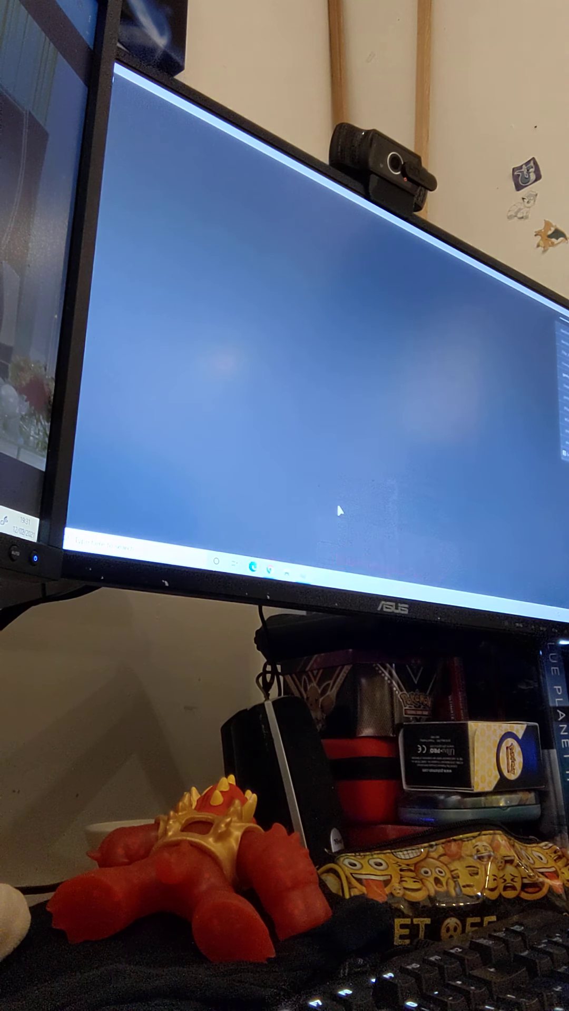